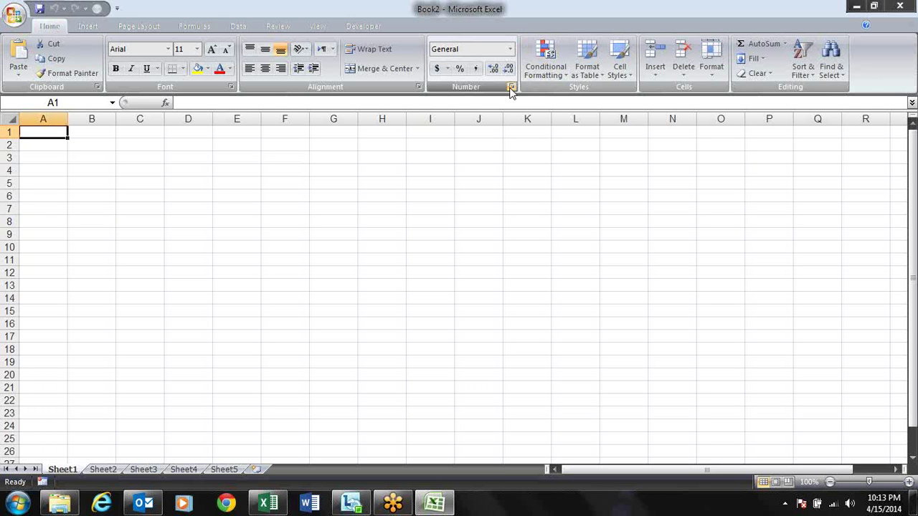
# View the number format categories in the Format Cells dialog.
pyautogui.click(511, 87)
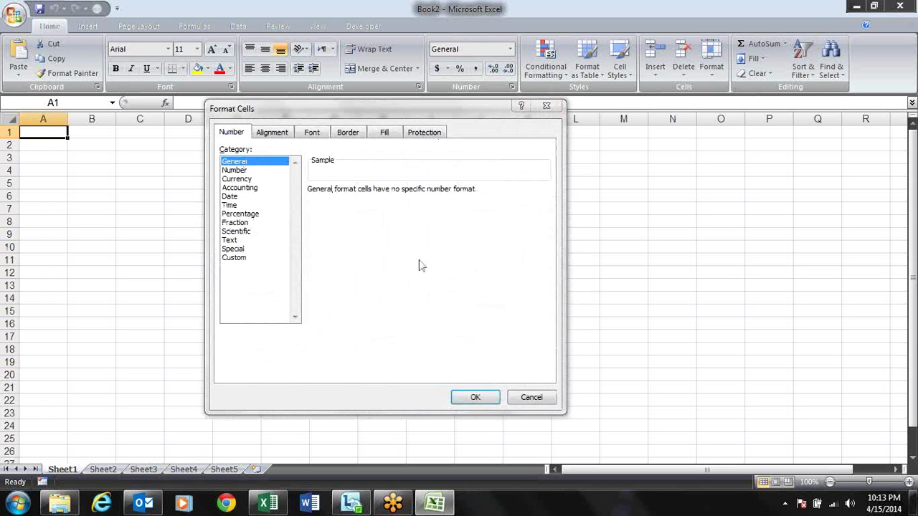
pyautogui.click(533, 397)
# Enter the number 12 in cell C2 and the text asdas in cell C3.
pyautogui.click(121, 143)
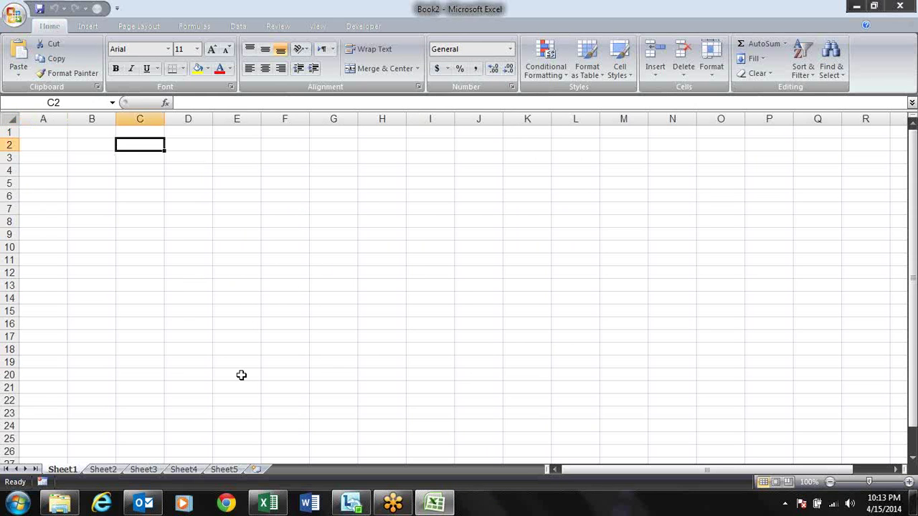
pyautogui.write('12')
pyautogui.press('Return')
pyautogui.press('Up')
pyautogui.press('Down')
pyautogui.write('asdas')
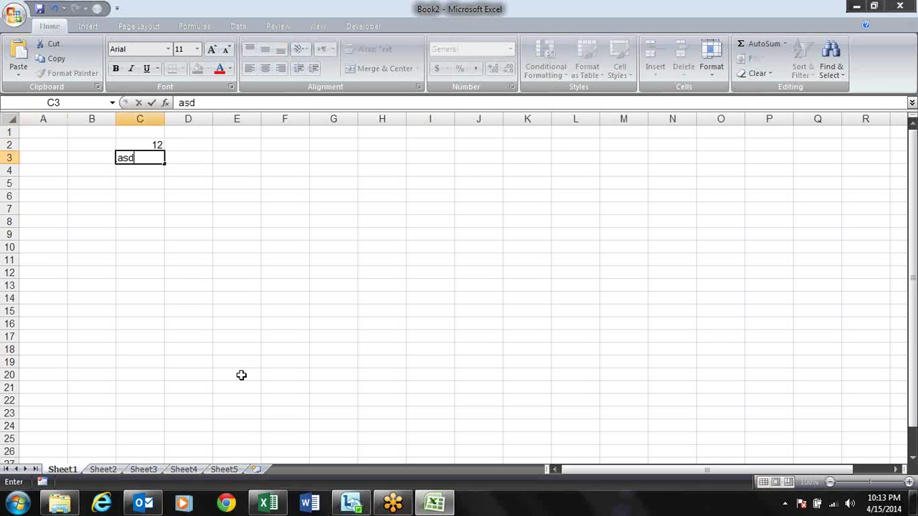
pyautogui.press('Return')
pyautogui.press('Up')
pyautogui.press('Down')
# Enter the date 1-jan-13 in cell C4.
pyautogui.write('1-das')
pyautogui.press('BackSpace')
pyautogui.press('BackSpace')
pyautogui.press('BackSpace')
pyautogui.write('ja')
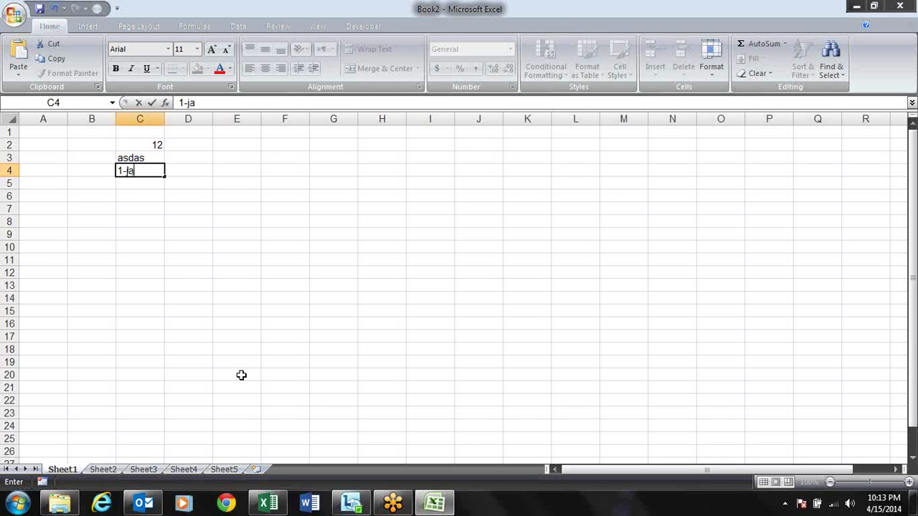
pyautogui.write('n-13')
pyautogui.press('Return')
pyautogui.press('Up')
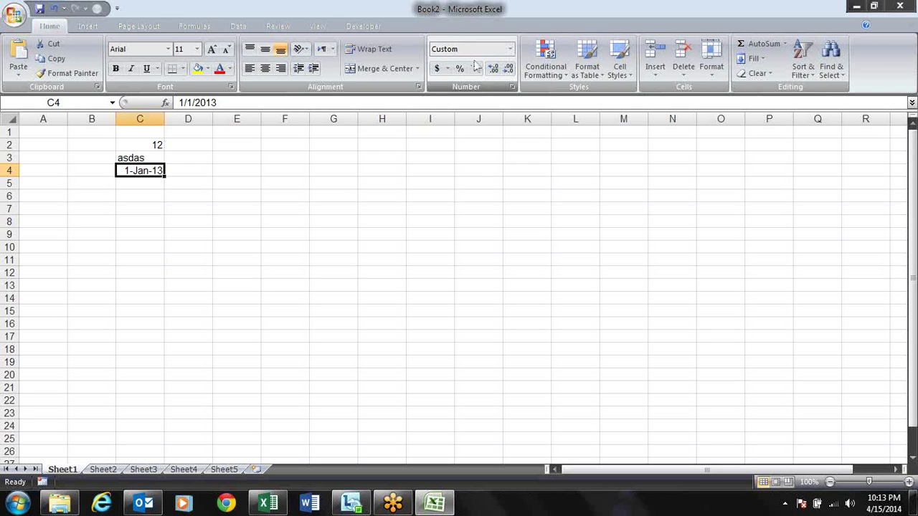
# Clear the sample entries from cells C2:C4 and make A2 the active cell.
pyautogui.press('Up')
pyautogui.press('Up')
pyautogui.hotkey('shift', 'Down')
pyautogui.hotkey('shift', 'Down')
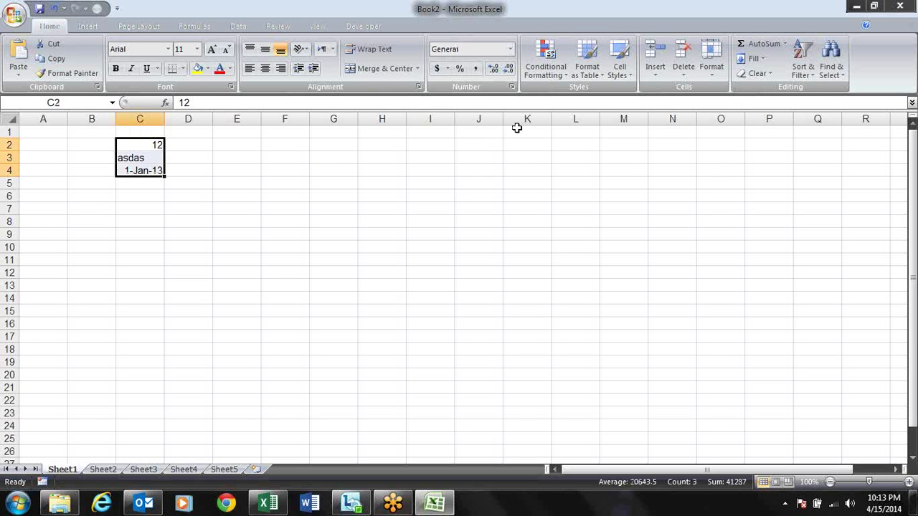
pyautogui.press('Delete')
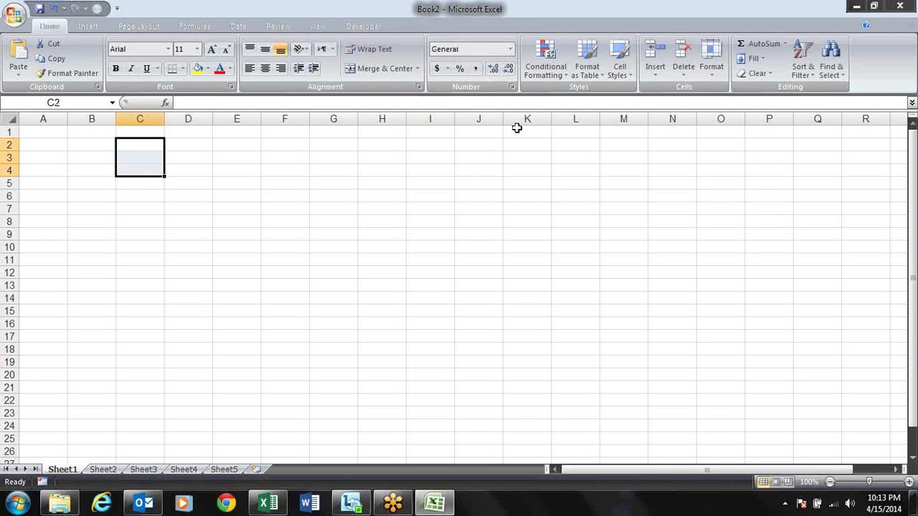
pyautogui.press('Left')
pyautogui.press('Left')
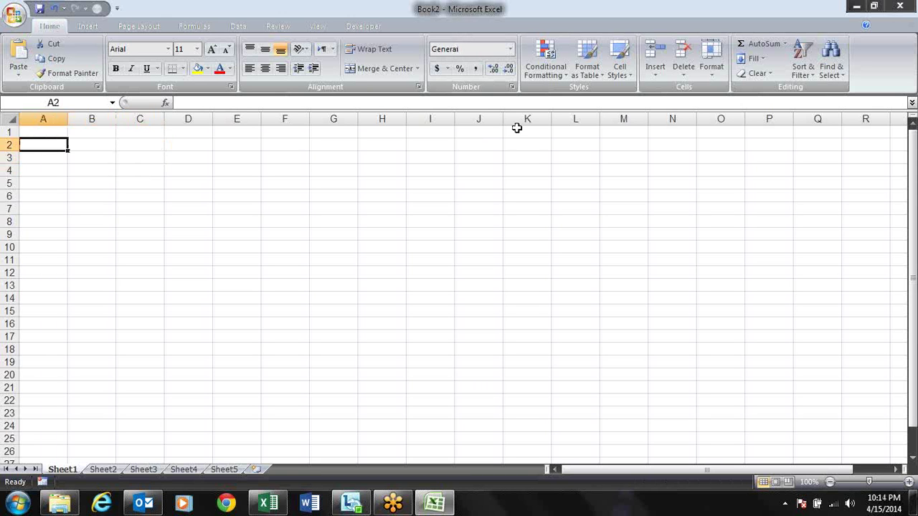
pyautogui.write('Nu')
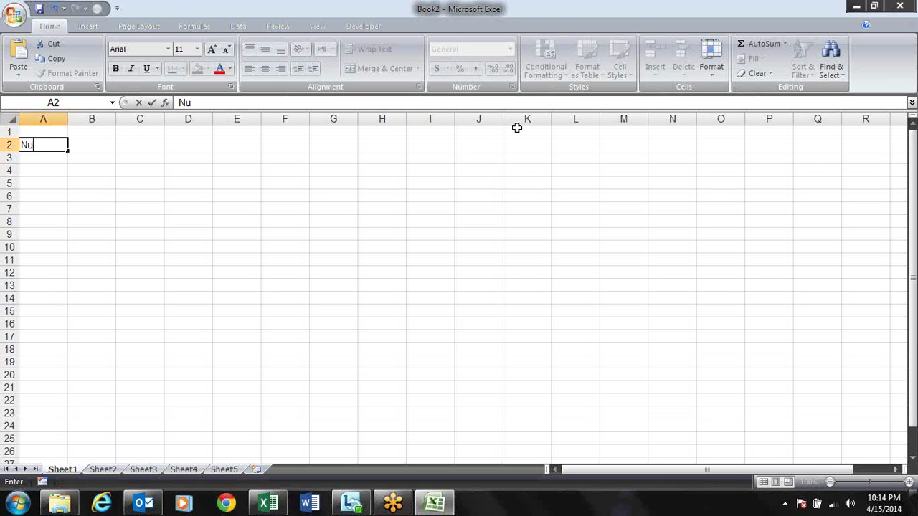
pyautogui.press('Escape')
pyautogui.write('1')
pyautogui.press('Return')
pyautogui.press('Up')
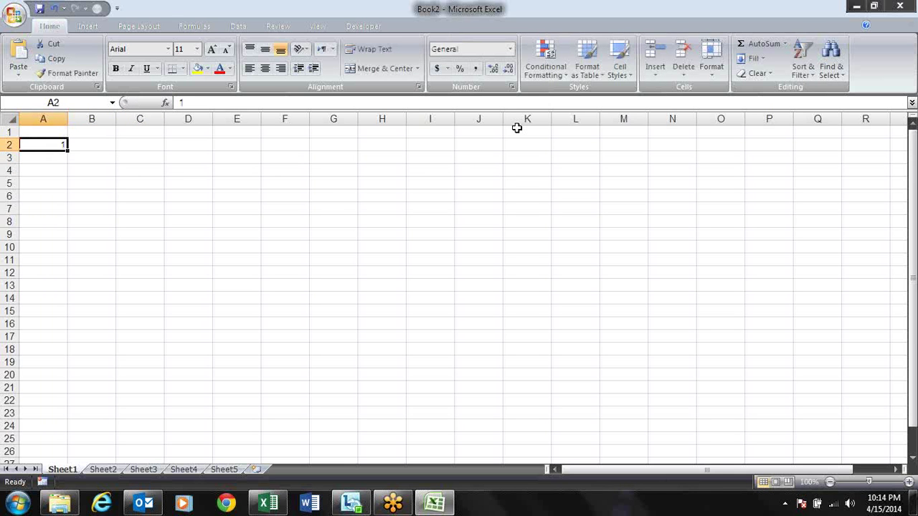
# Enter the formula =RANDBETWEEN(10,1900) in cell A2.
pyautogui.write('=ran')
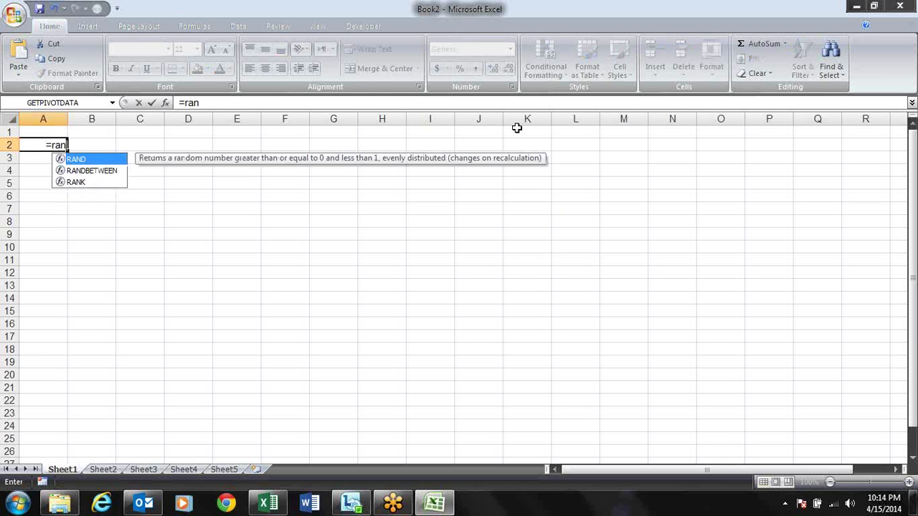
pyautogui.press('Down')
pyautogui.press('Tab')
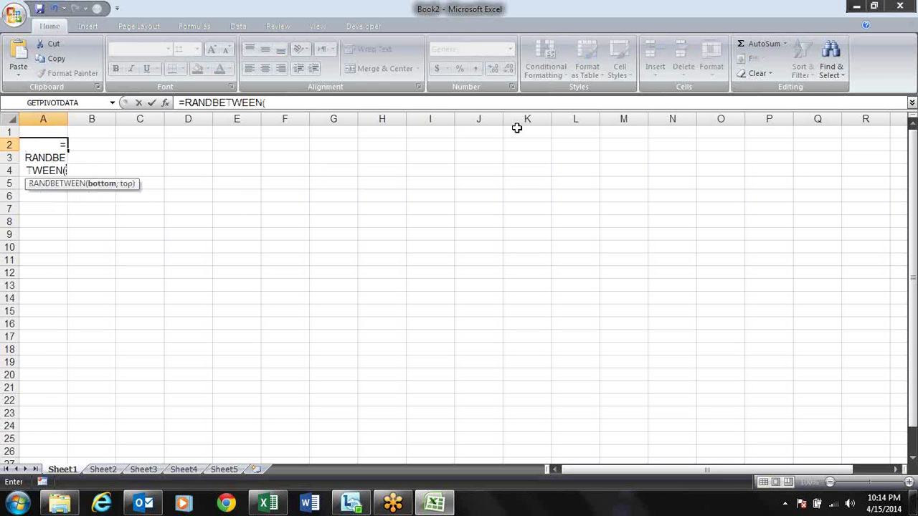
pyautogui.write('10,1000')
pyautogui.press('BackSpace')
pyautogui.press('BackSpace')
pyautogui.press('BackSpace')
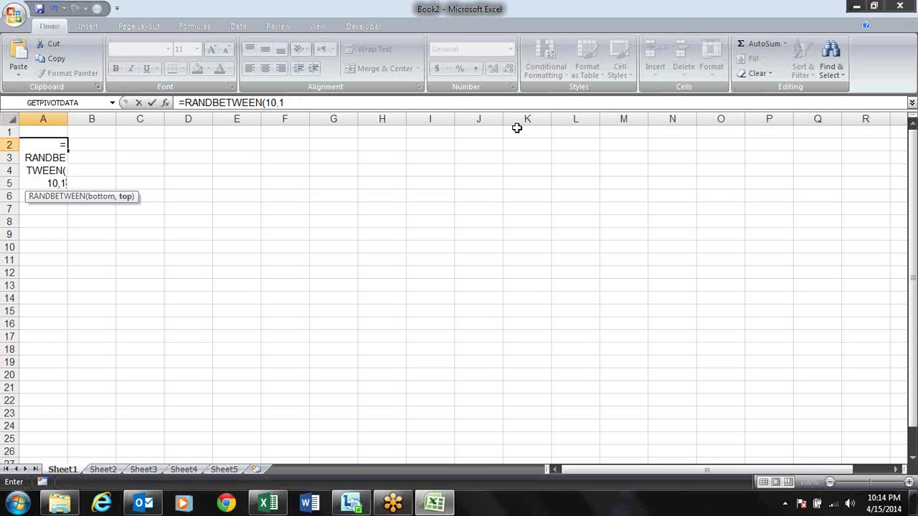
pyautogui.write('900)')
pyautogui.press('Return')
pyautogui.press('Up')
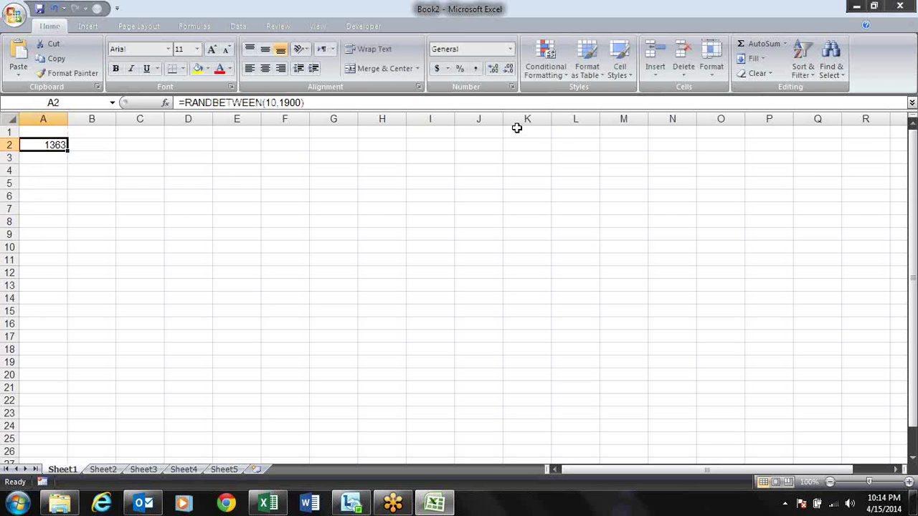
# Fill the A2 formula down to A20 and replace the formulas with their values using Paste Special Values.
pyautogui.moveTo(68, 151); pyautogui.dragTo(64, 380)
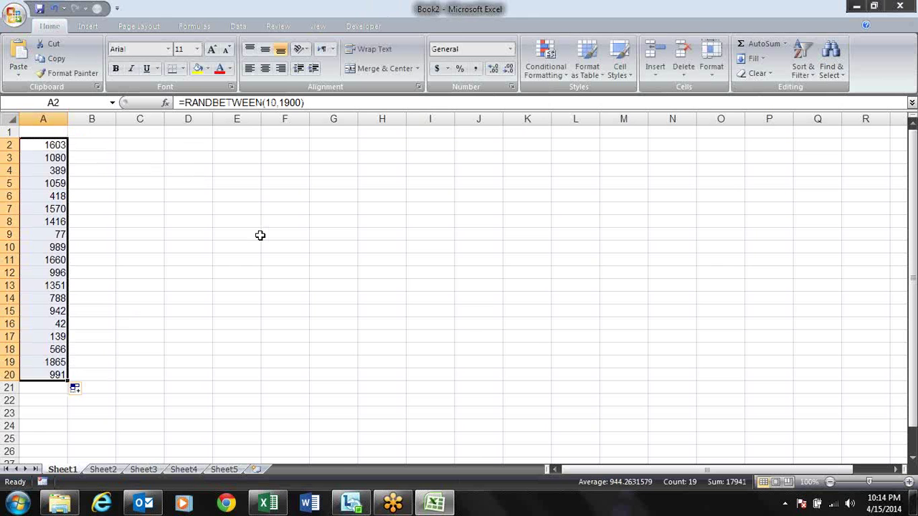
pyautogui.hotkey('ctrl', 'c')
pyautogui.hotkey('ctrl', 'alt', 'v')
pyautogui.press('v')
pyautogui.press('Return')
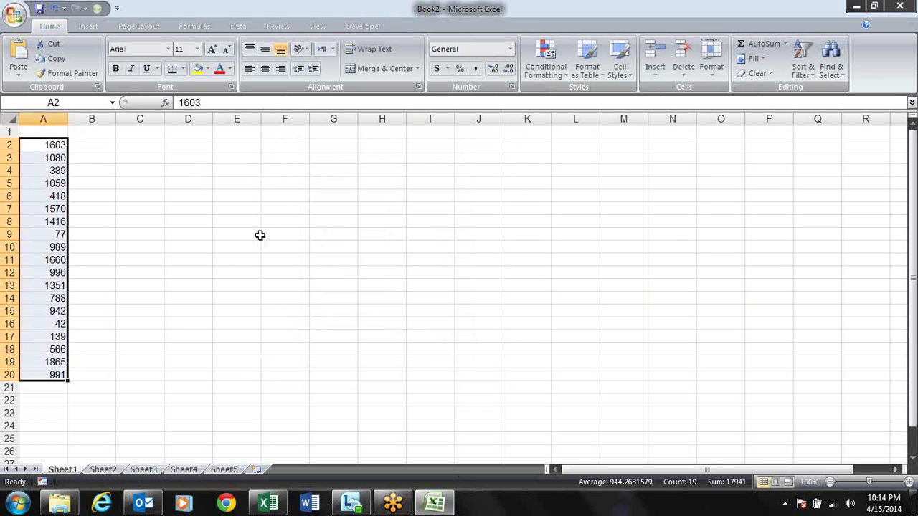
pyautogui.press('Escape')
# Make the number in cell A4 negative so it reads -389.
pyautogui.press('Down')
pyautogui.press('Up')
pyautogui.press('Down')
pyautogui.press('Down')
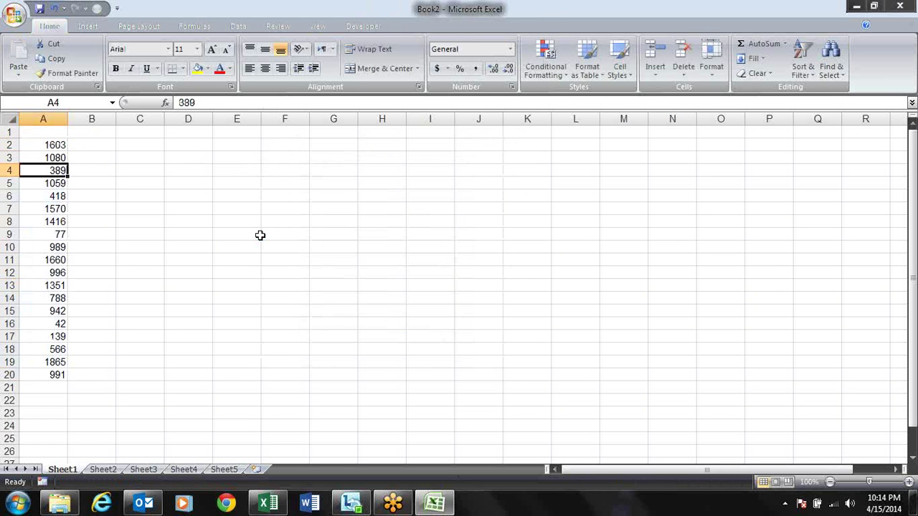
pyautogui.press('F2')
pyautogui.press('Home')
pyautogui.write('-')
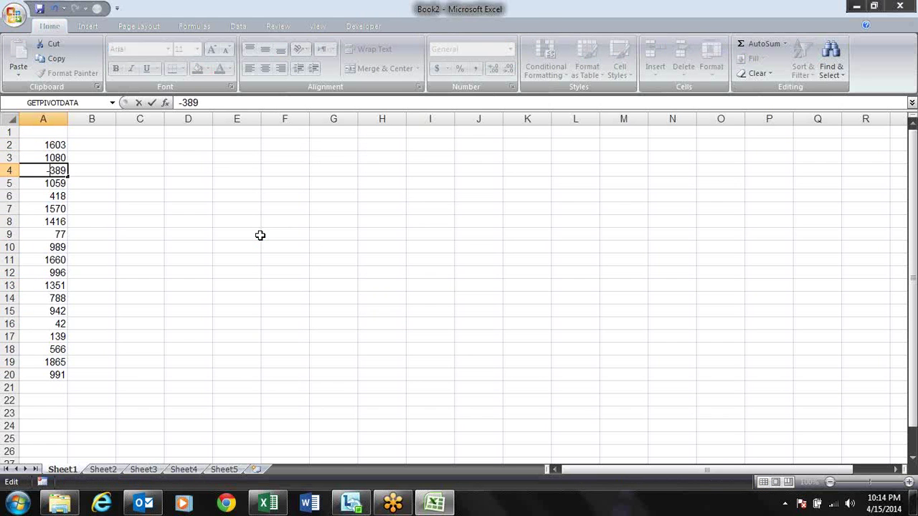
pyautogui.press('Return')
# Make the number in cell A7 negative so it reads -1570.
pyautogui.press('Down')
pyautogui.press('Down')
pyautogui.press('Home')
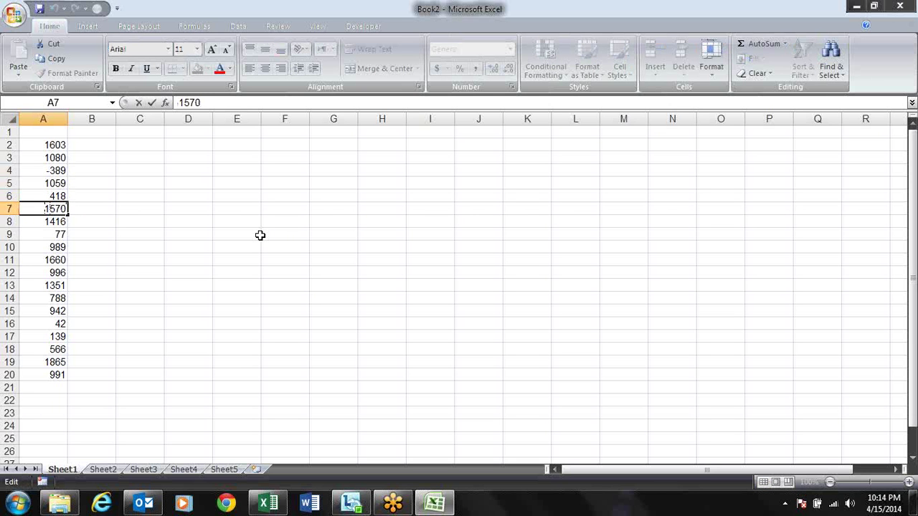
pyautogui.write('-')
pyautogui.press('Return')
# Make the number in cell A11 negative so it reads -1660.
pyautogui.press('Down')
pyautogui.press('Down')
pyautogui.press('Down')
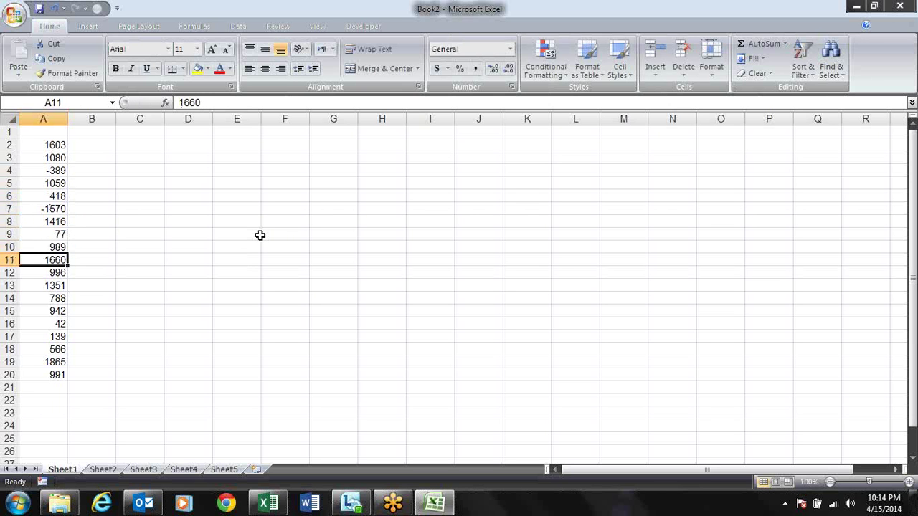
pyautogui.press('F2')
pyautogui.write('-')
pyautogui.press('Return')
# Select A2:A20 and choose the Number category with 2 decimal places in Format Cells.
pyautogui.press('Up')
pyautogui.press('Up')
pyautogui.press('Up')
pyautogui.press('Up')
pyautogui.press('Up')
pyautogui.press('Up')
pyautogui.press('Up')
pyautogui.press('Up')
pyautogui.press('Up')
pyautogui.press('Up')
pyautogui.hotkey('ctrl', 'shift', 'Down')
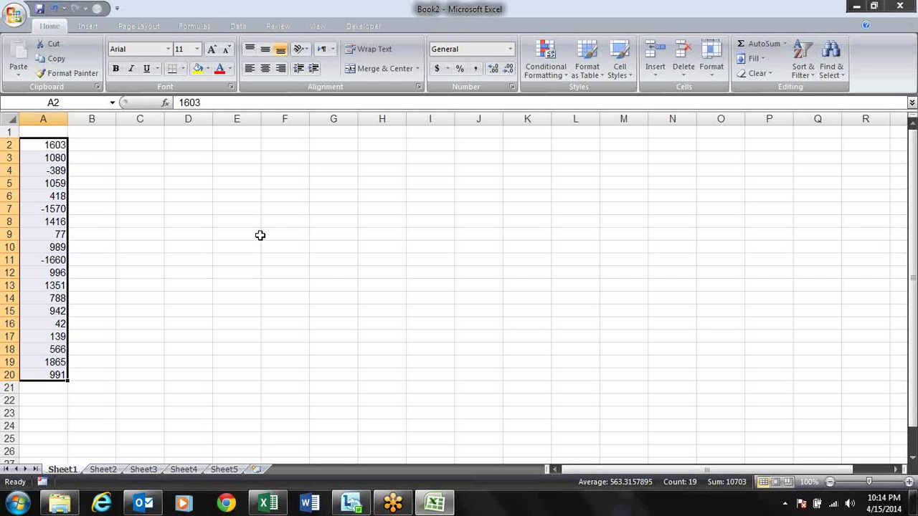
pyautogui.click(512, 87)
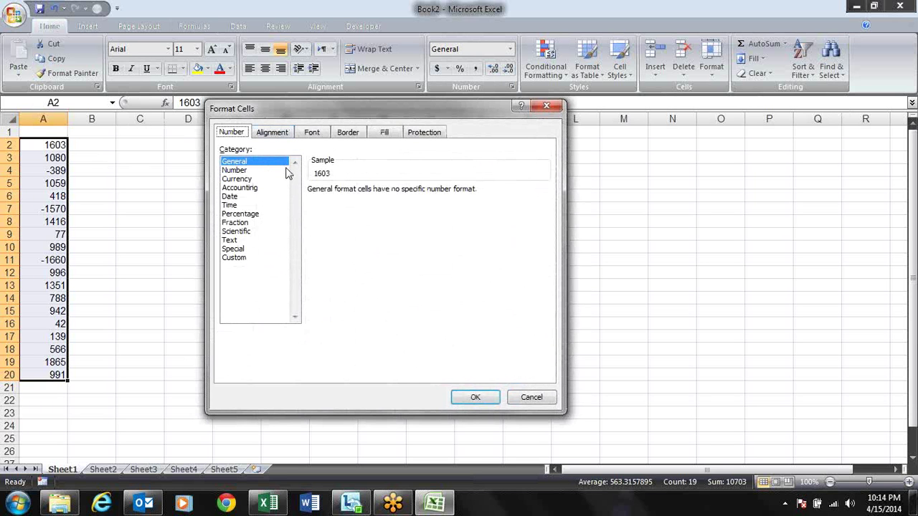
pyautogui.click(246, 171)
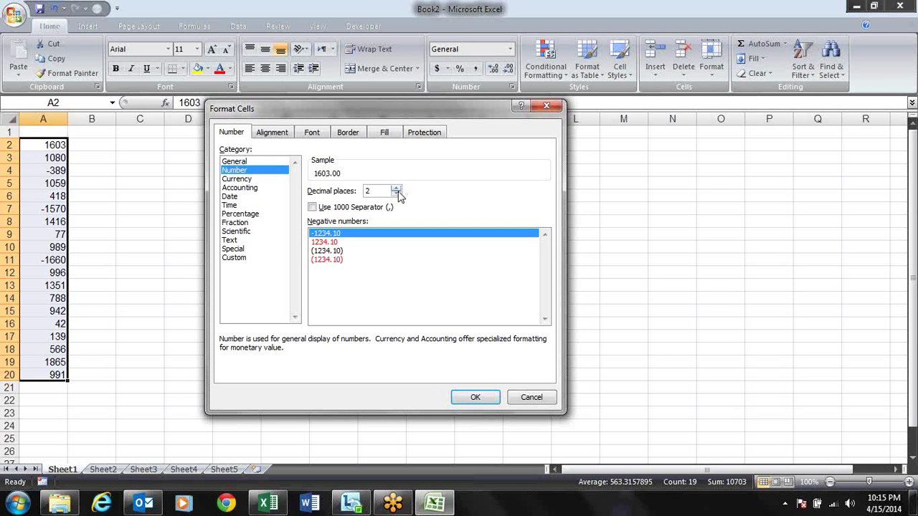
pyautogui.click(396, 188)
pyautogui.click(396, 194)
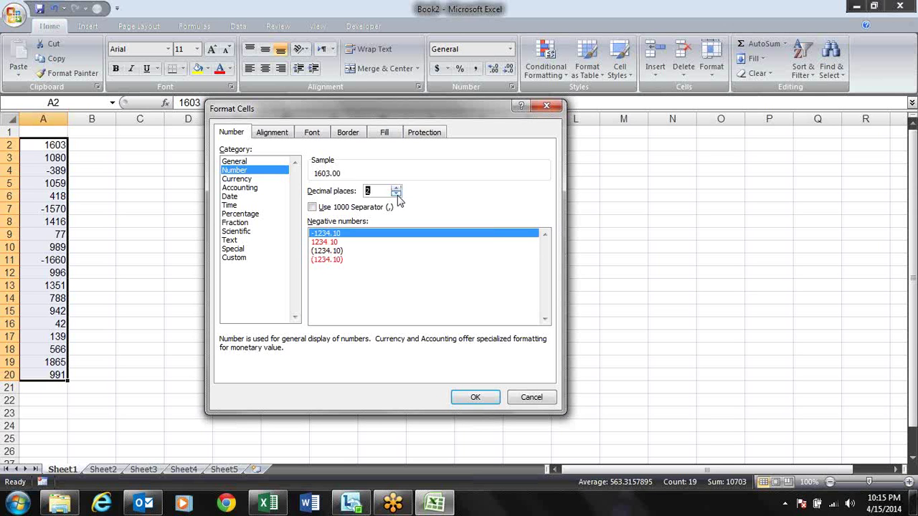
# Turn on the 1000 separator, choose the red unsigned style for negative numbers, and apply the format.
pyautogui.click(334, 210)
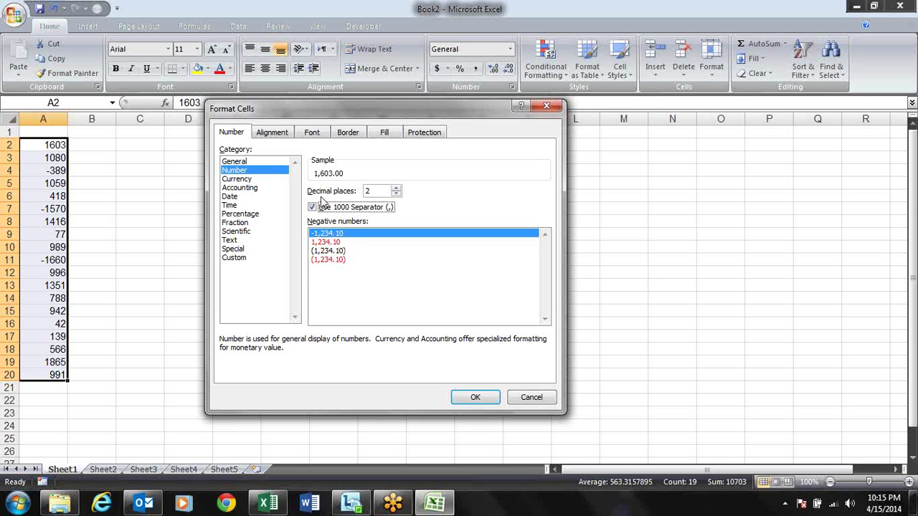
pyautogui.click(337, 243)
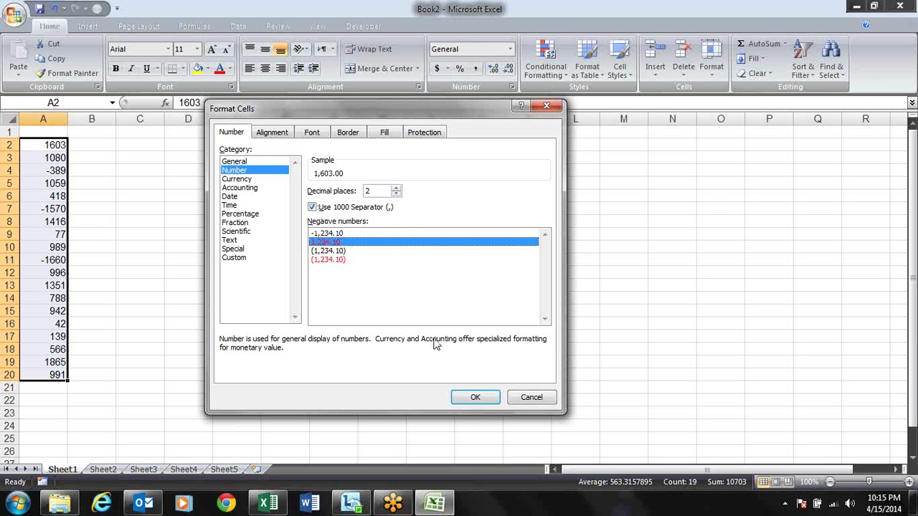
pyautogui.click(474, 398)
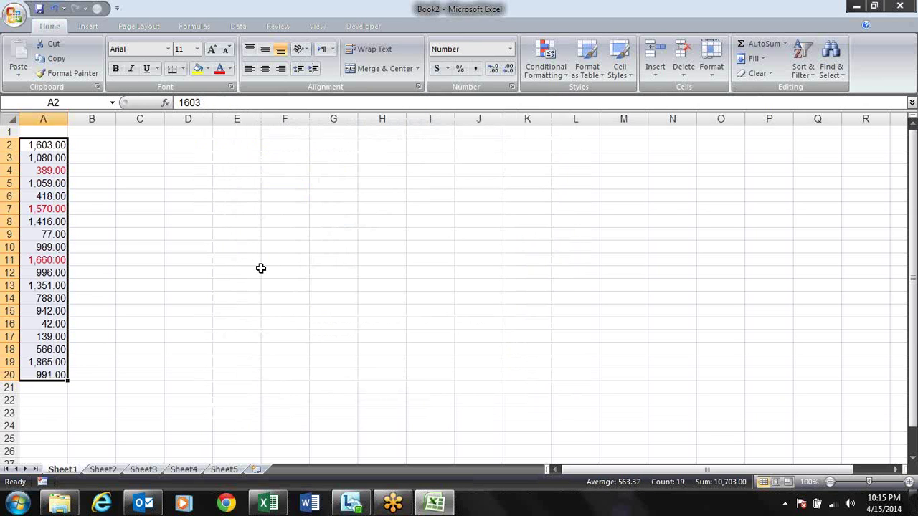
# Inspect the underlying values of the red numbers in cells A4, A7 and A11.
pyautogui.click(136, 234)
pyautogui.click(66, 170)
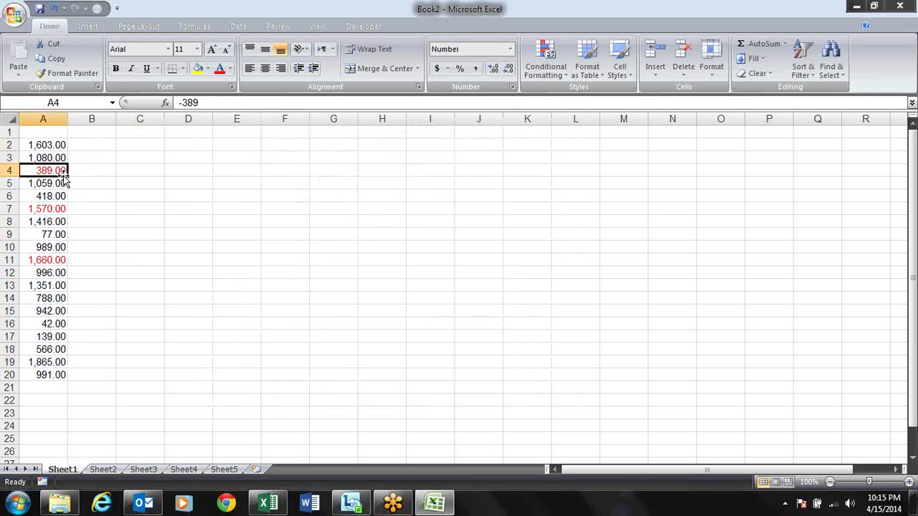
pyautogui.click(61, 209)
pyautogui.click(62, 261)
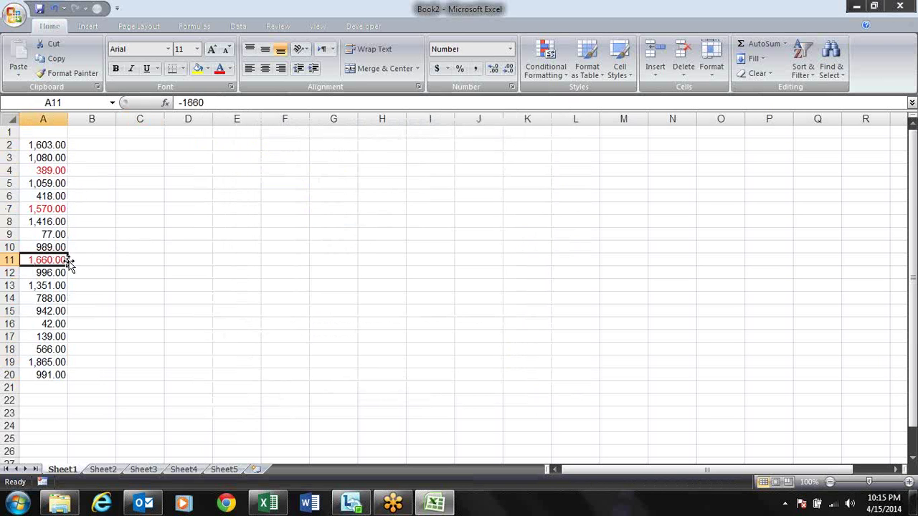
# Reformat A2:A20 to show negative numbers in black parentheses, using the (1,234.10) style.
pyautogui.click(41, 148)
pyautogui.hotkey('ctrl', 'shift', 'Down')
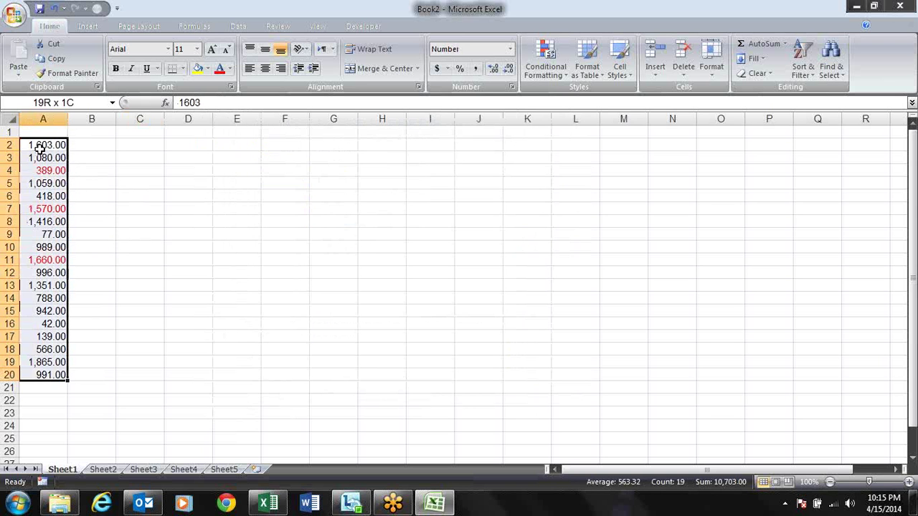
pyautogui.click(511, 87)
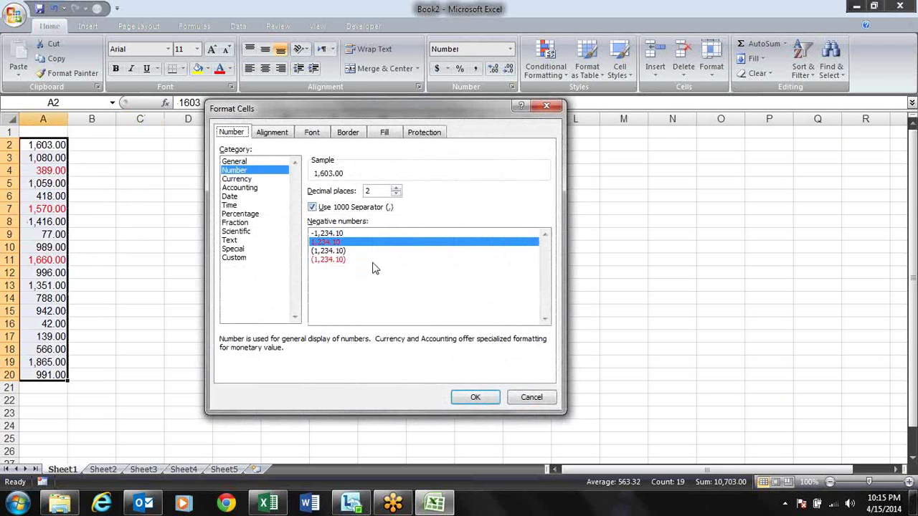
pyautogui.click(345, 253)
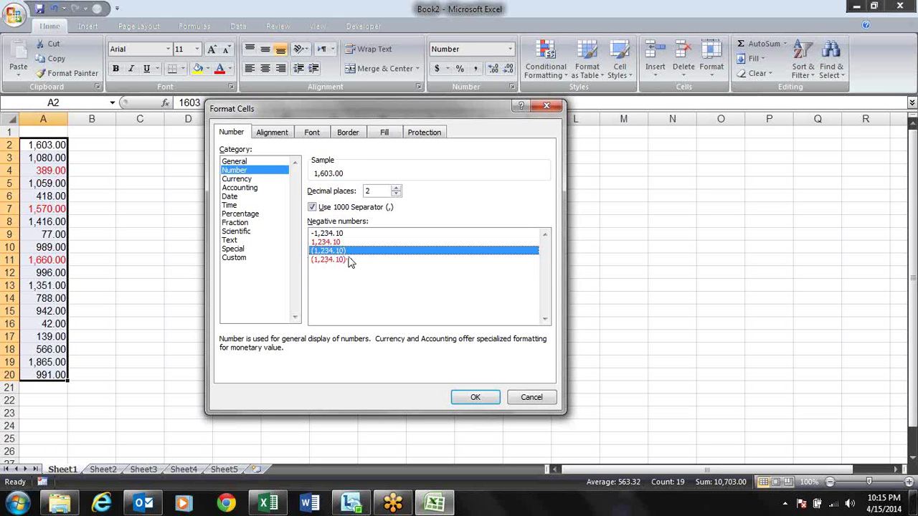
pyautogui.press('Return')
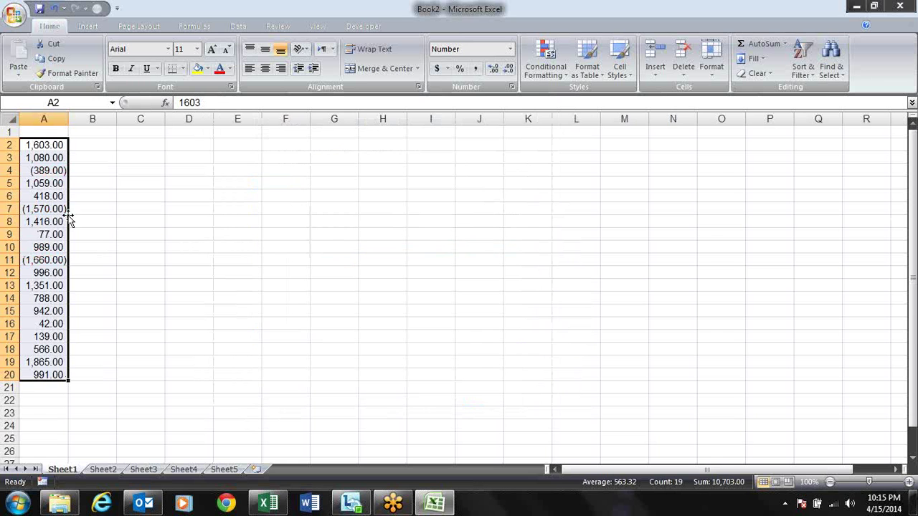
# Reformat A2:A20 to show negative numbers in red parentheses, using the red (1,234.10) style.
pyautogui.click(511, 86)
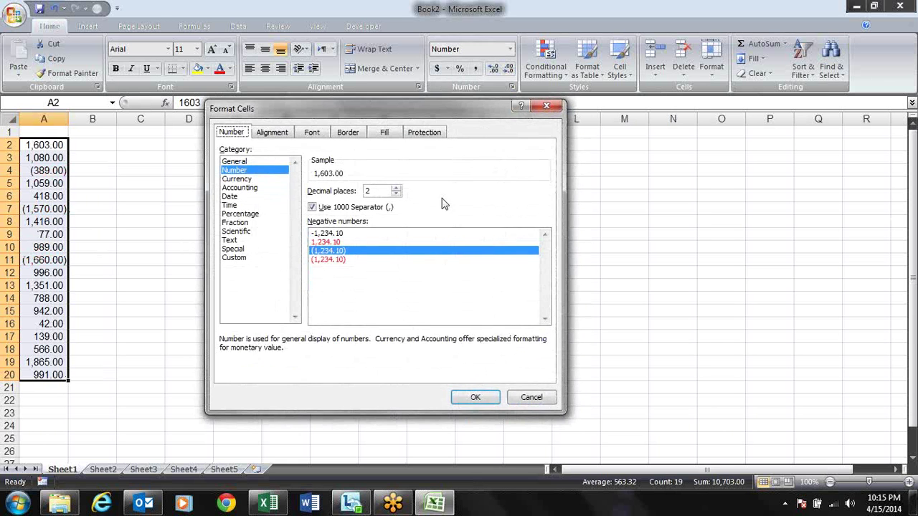
pyautogui.click(339, 261)
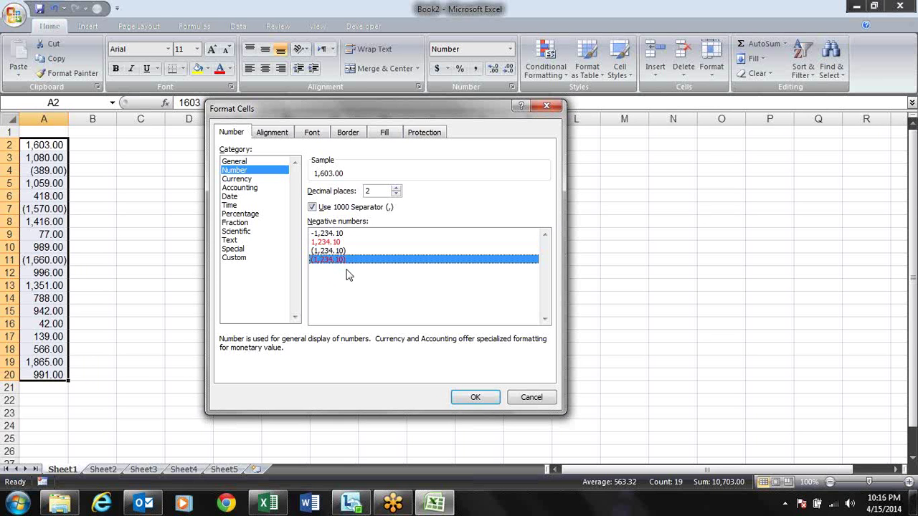
pyautogui.press('Return')
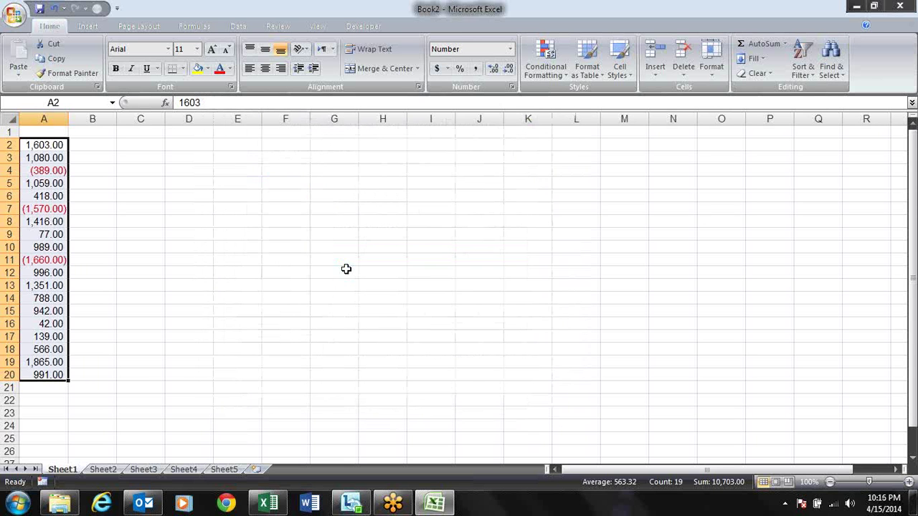
# Switch the negative number style of A2:A20 to the plain minus sign, -1,234.10.
pyautogui.click(511, 87)
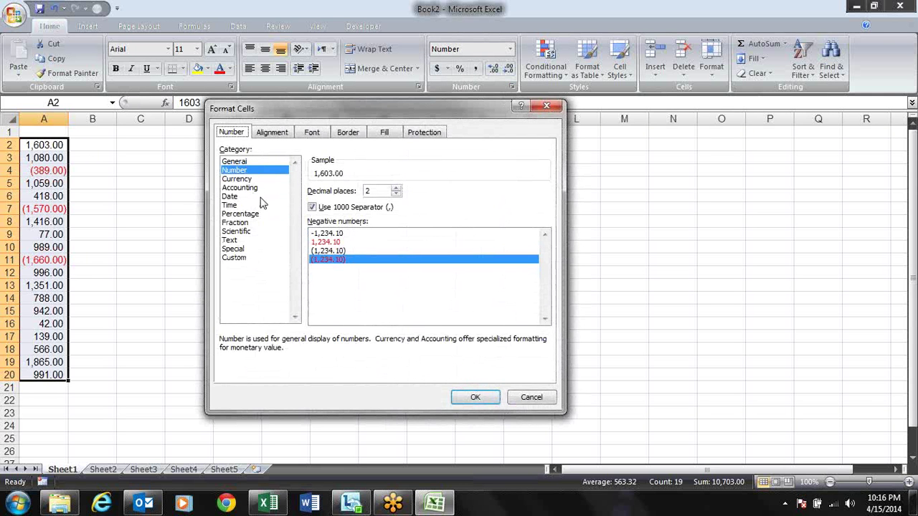
pyautogui.click(327, 235)
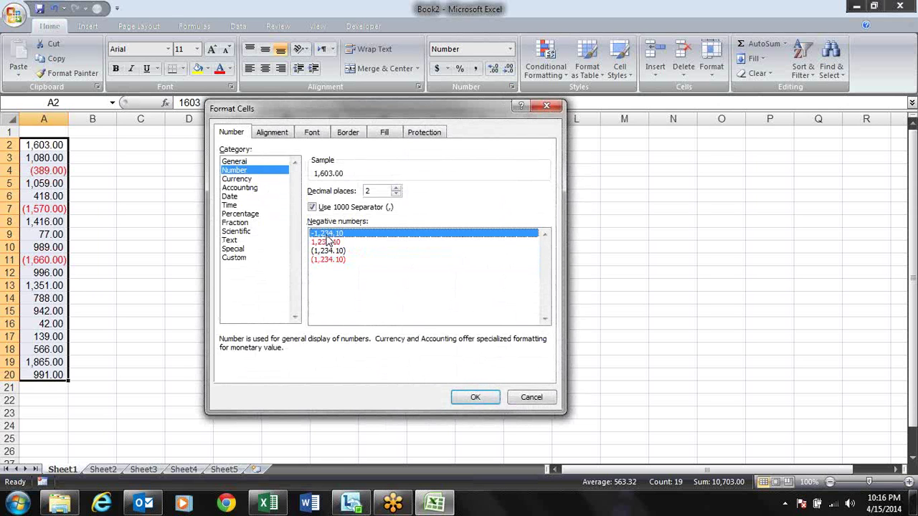
pyautogui.click(467, 393)
# Apply the Currency format with the ₹ English (India) symbol to A2:A20 and review its negative number styles.
pyautogui.hotkey('ctrl', '1')
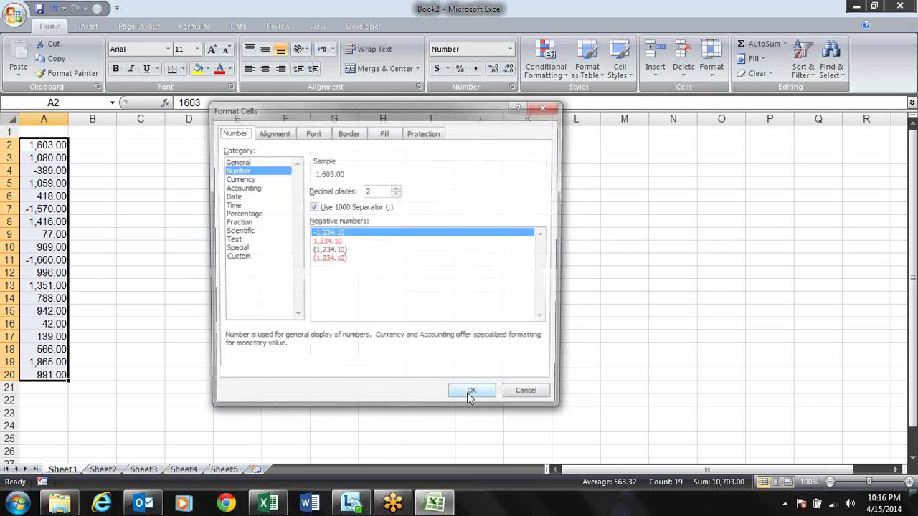
pyautogui.click(279, 180)
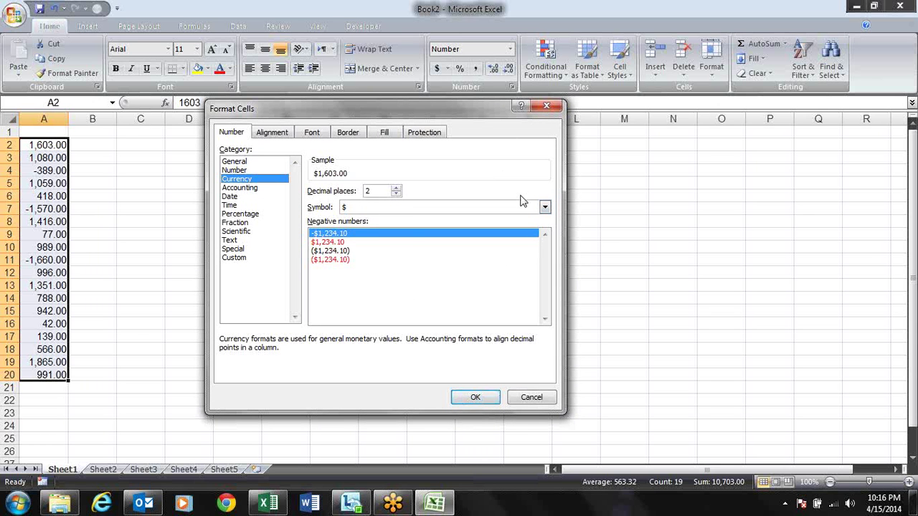
pyautogui.click(544, 207)
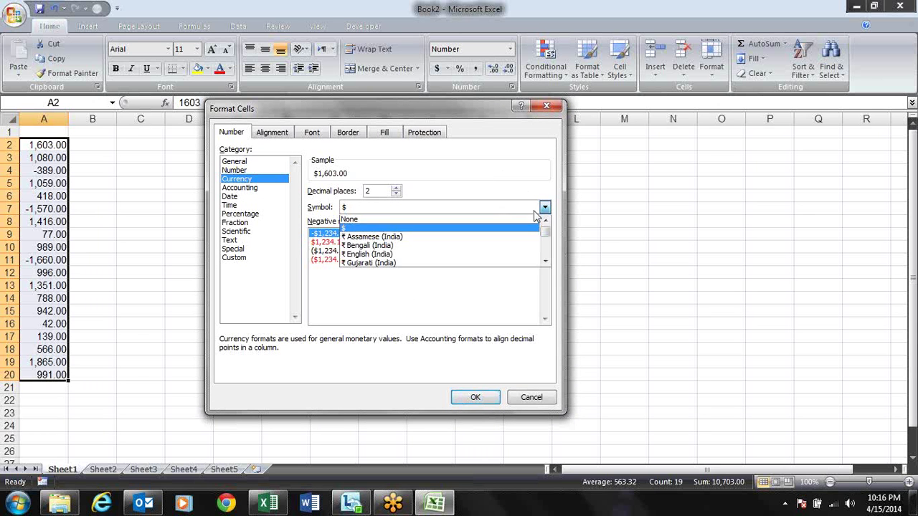
pyautogui.click(515, 255)
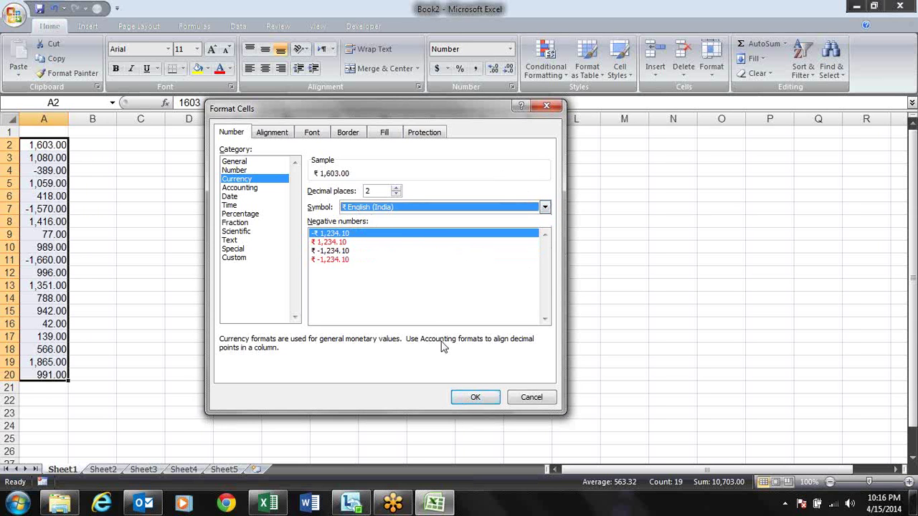
pyautogui.click(459, 398)
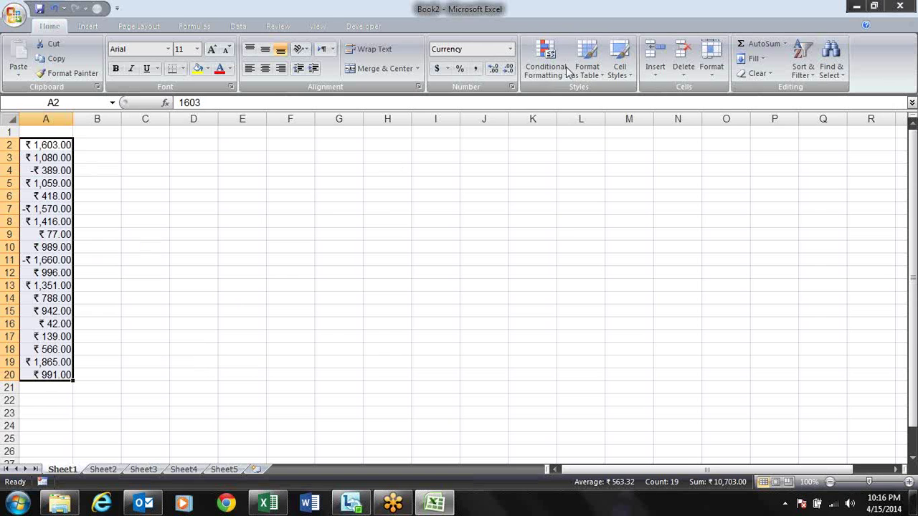
pyautogui.click(511, 87)
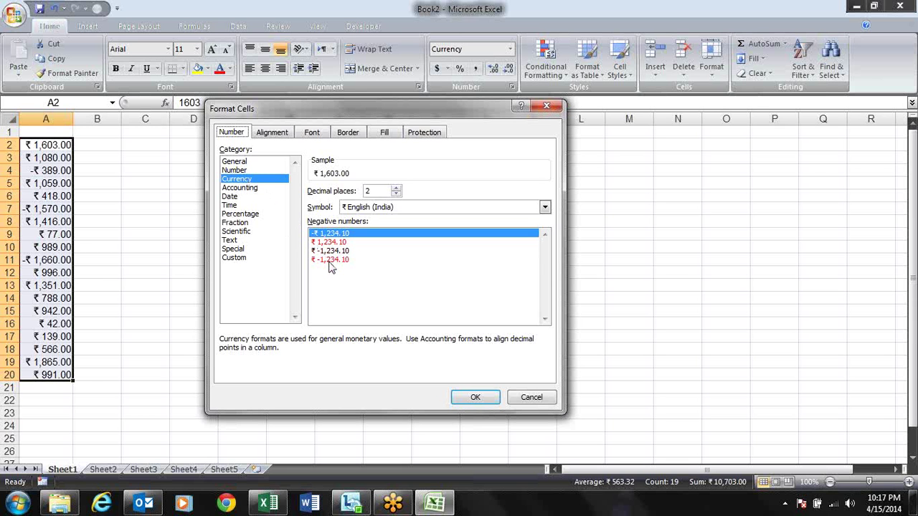
pyautogui.press('Return')
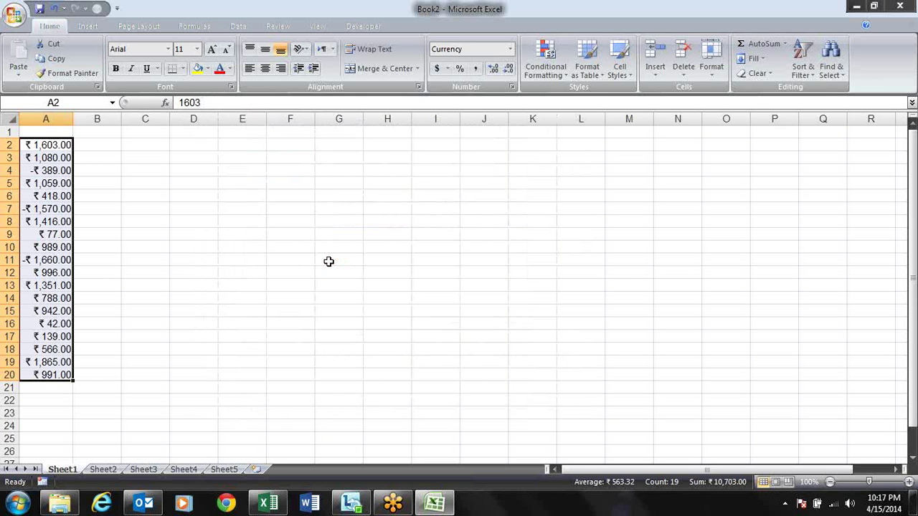
# Copy A2:A20 into the adjacent column starting at B2 and autofit the width of column B.
pyautogui.hotkey('ctrl', 'c')
pyautogui.press('Right')
pyautogui.press('Return')
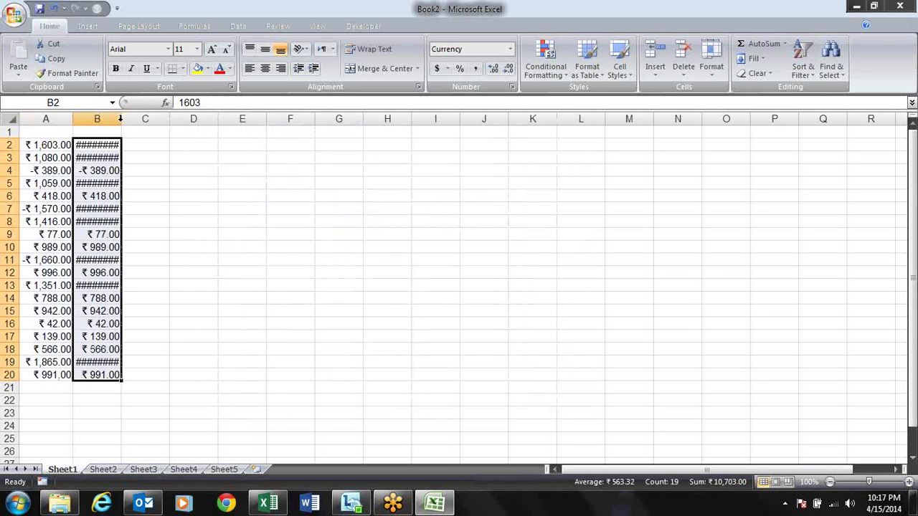
pyautogui.doubleClick(121, 119)
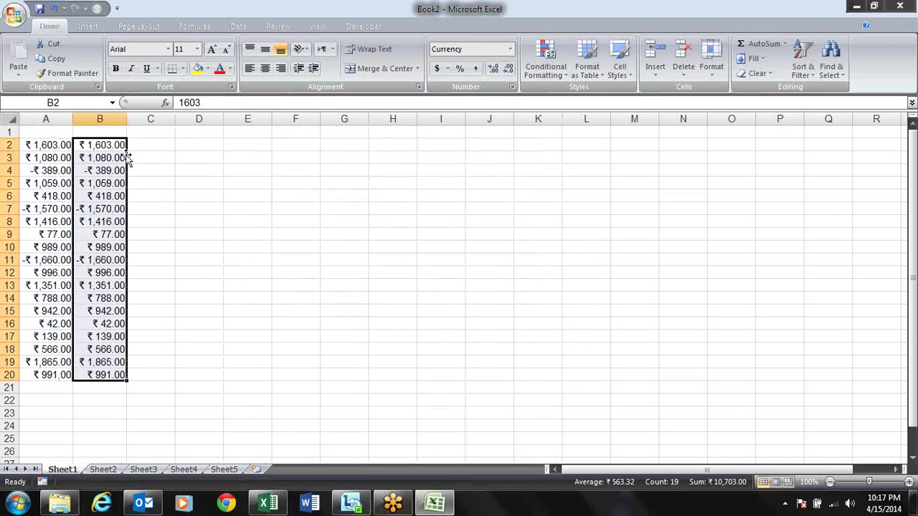
# Replace the values in cells B9 and B11 with 0.
pyautogui.click(116, 231)
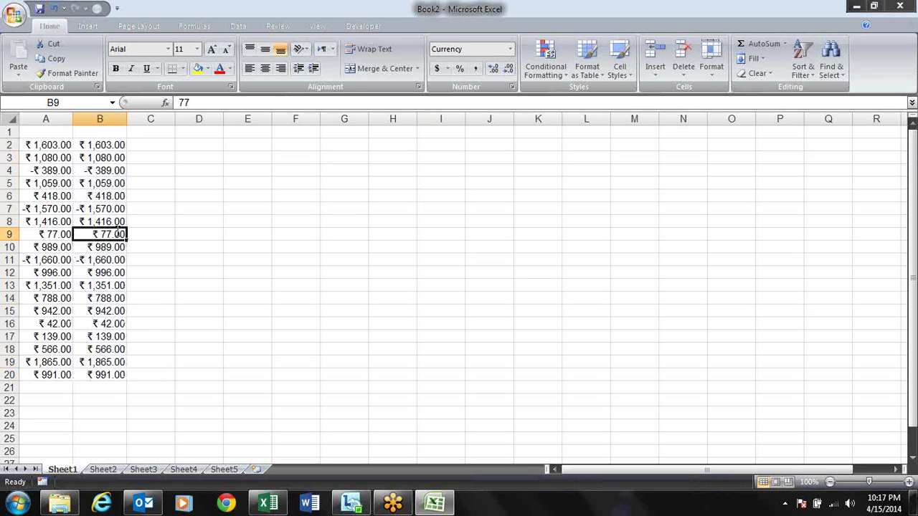
pyautogui.write('0')
pyautogui.press('Return')
pyautogui.press('Return')
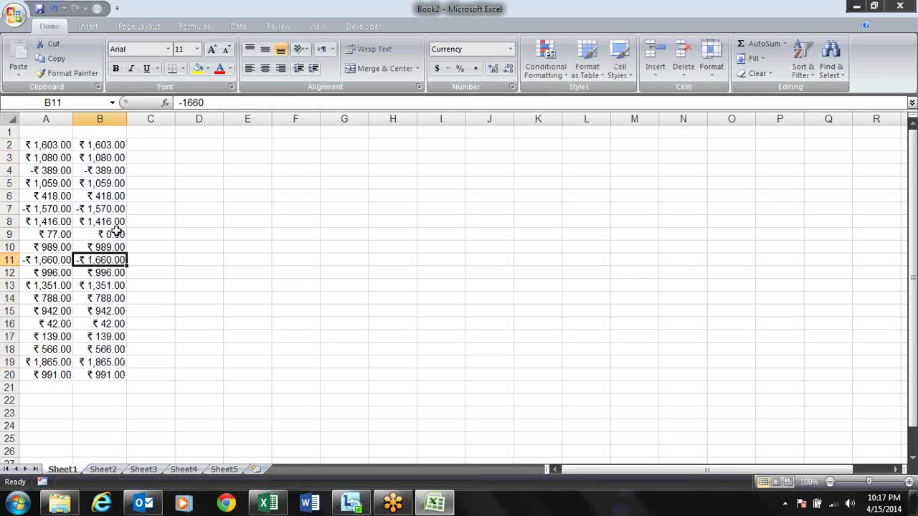
pyautogui.write('0')
pyautogui.press('Return')
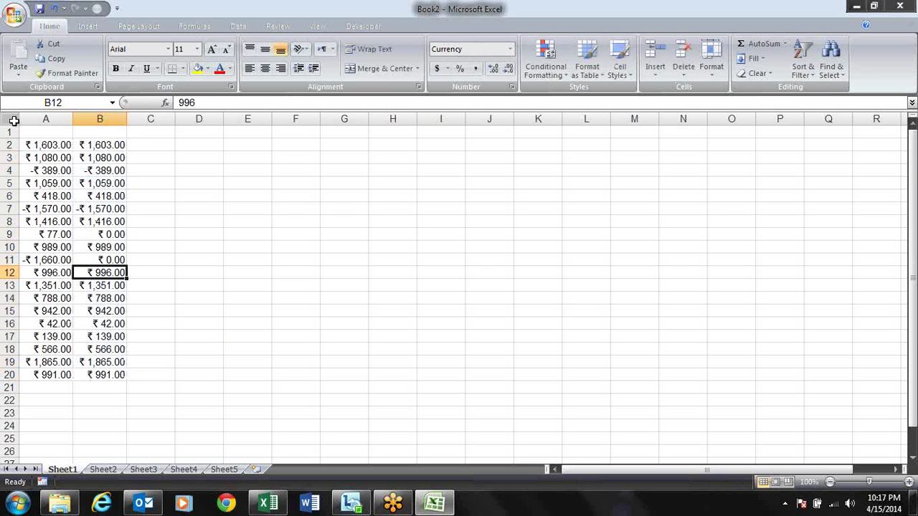
# Format B2:B20 as Accounting with 2 decimal places and the ₹ English (India) symbol.
pyautogui.moveTo(44, 146); pyautogui.dragTo(59, 374)
pyautogui.click(115, 146)
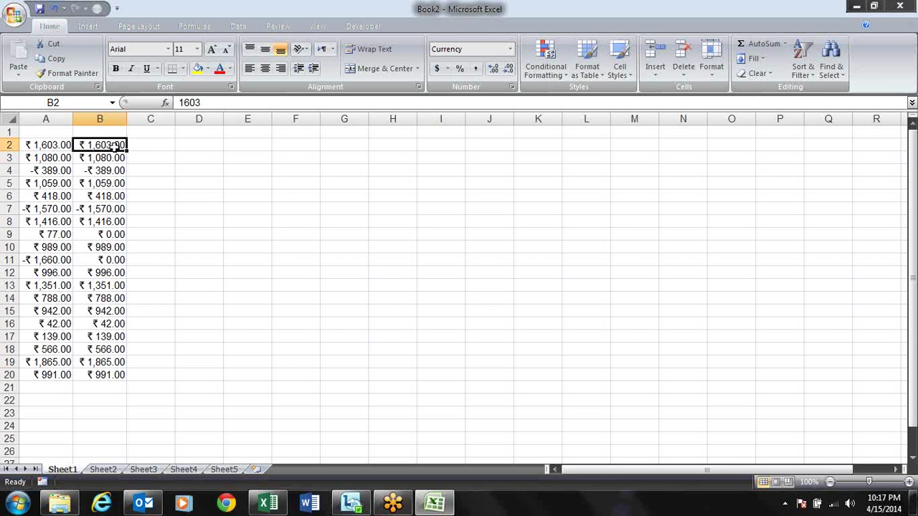
pyautogui.hotkey('ctrl', 'shift', 'Down')
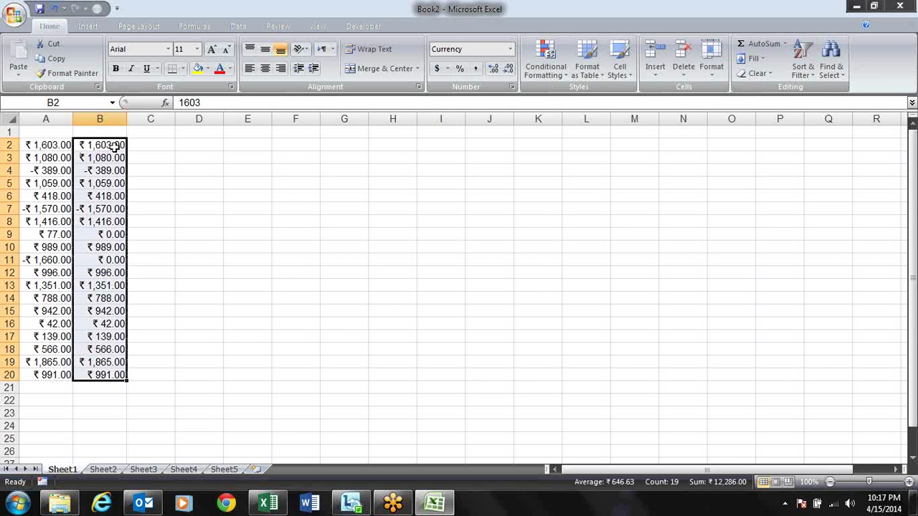
pyautogui.click(511, 87)
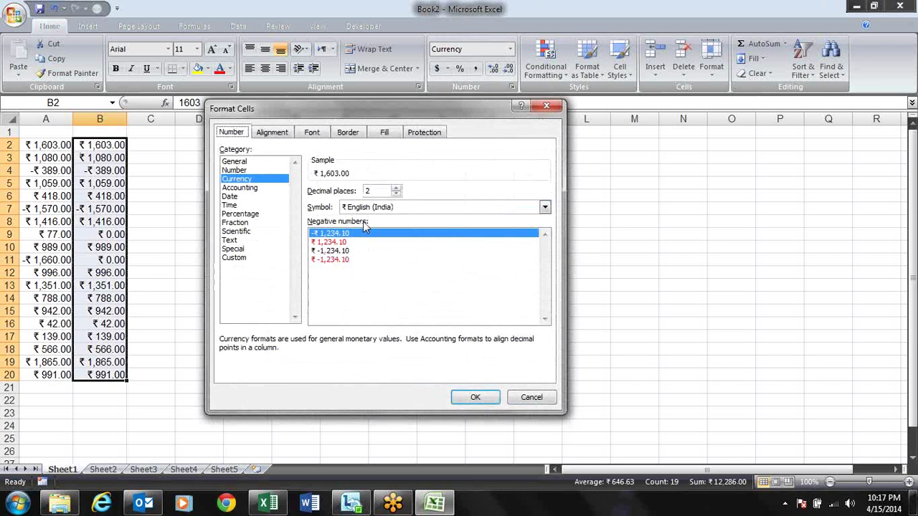
pyautogui.click(244, 188)
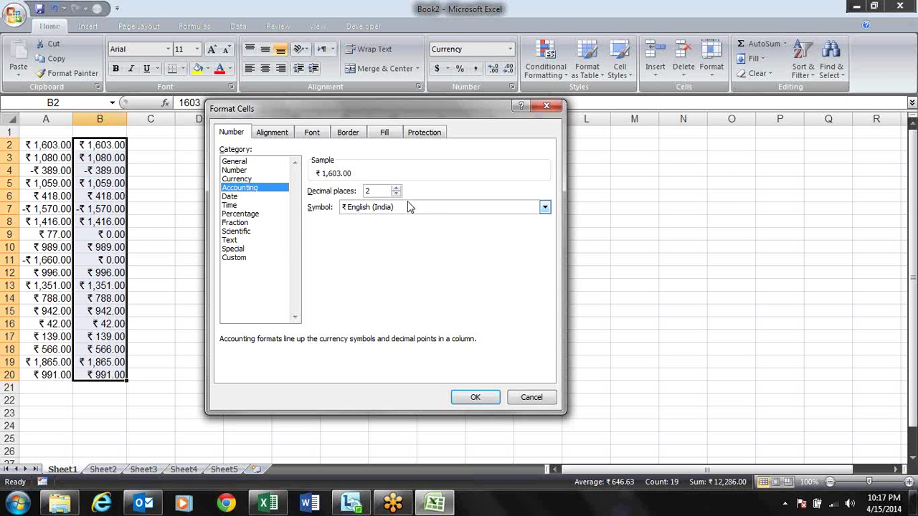
pyautogui.click(476, 398)
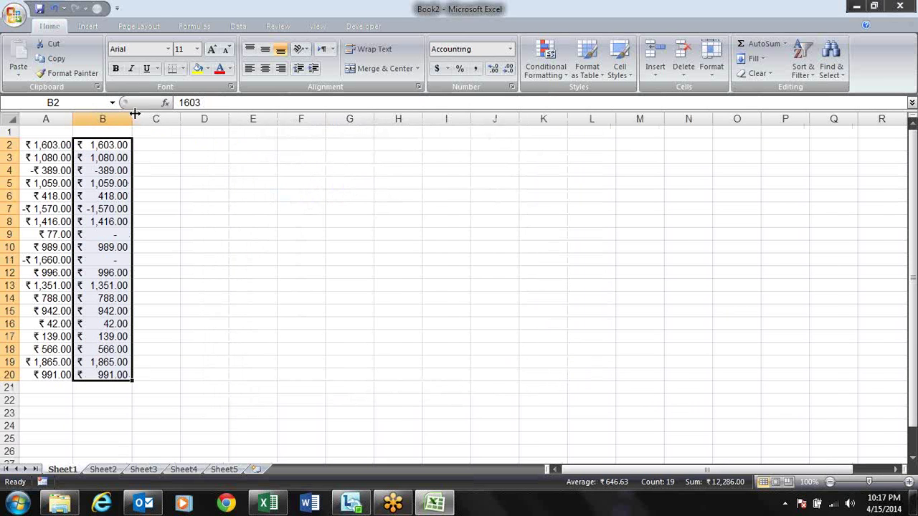
# Widen columns B and A so the placement of the currency symbols can be compared.
pyautogui.moveTo(134, 113); pyautogui.dragTo(158, 115)
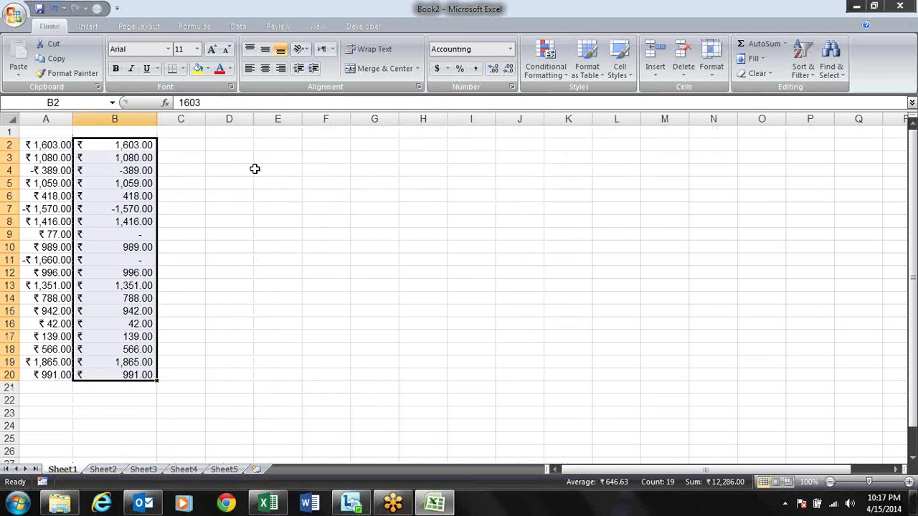
pyautogui.click(254, 169)
pyautogui.moveTo(73, 117); pyautogui.dragTo(106, 120)
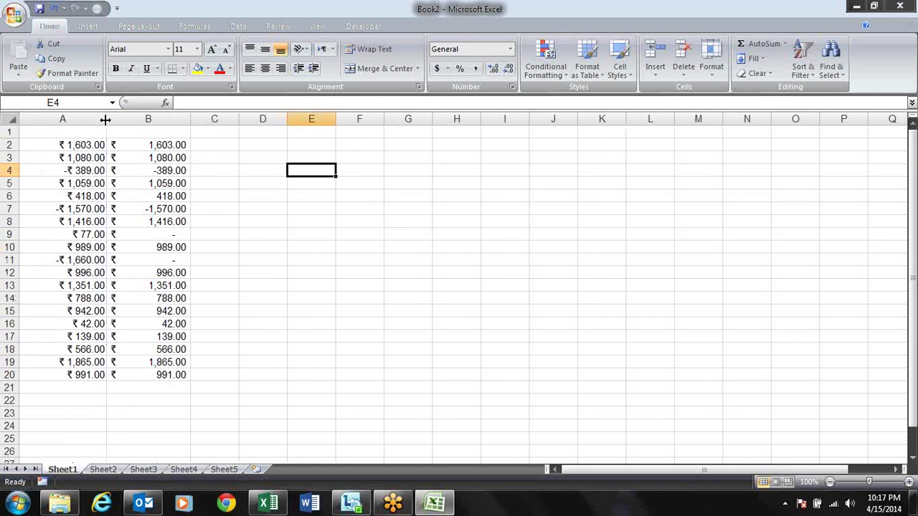
# Enter the heading "currency" in cell A1 and make it bold.
pyautogui.click(125, 153)
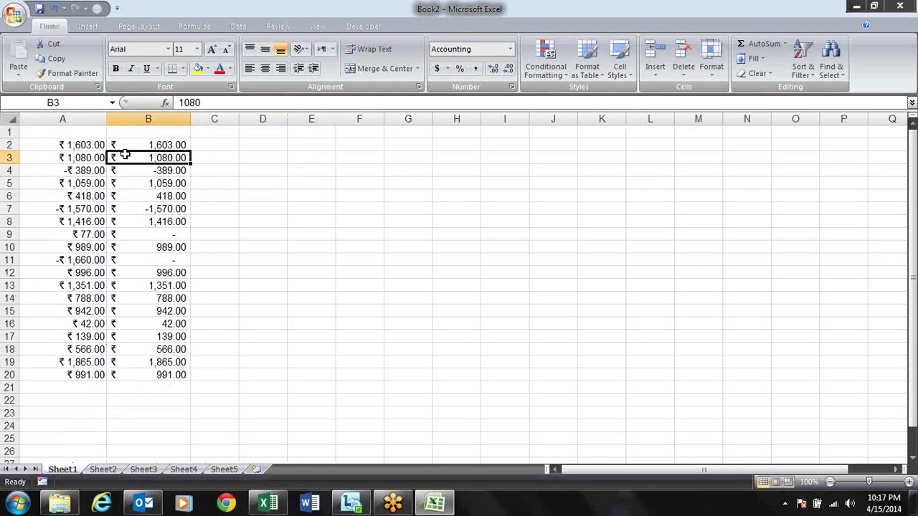
pyautogui.press('Up')
pyautogui.press('Up')
pyautogui.press('Left')
pyautogui.write('cu')
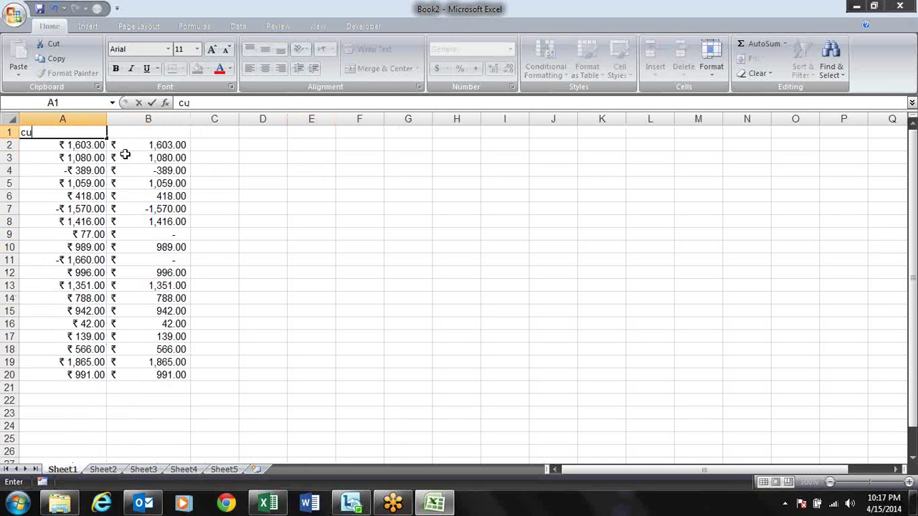
pyautogui.write('rreny')
pyautogui.press('Return')
pyautogui.press('Up')
pyautogui.press('F2')
pyautogui.press('Left')
pyautogui.write('c')
pyautogui.press('Return')
pyautogui.press('Up')
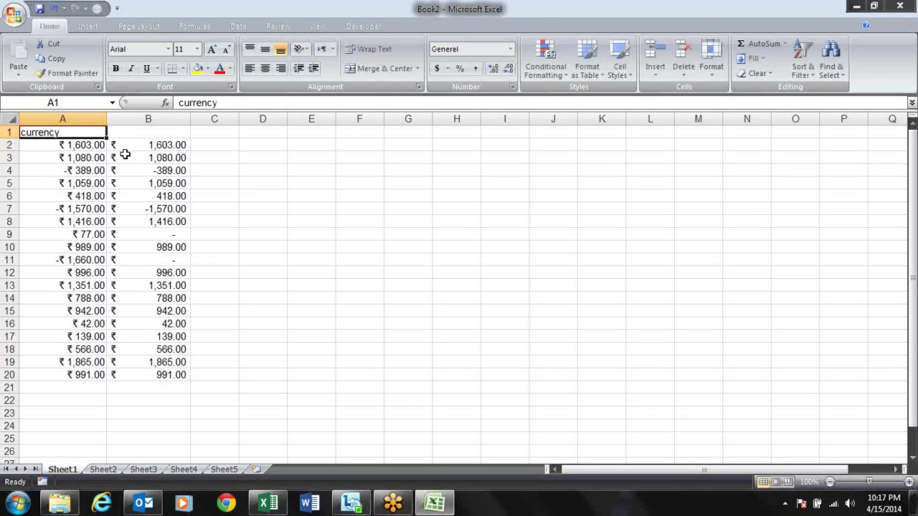
pyautogui.hotkey('ctrl', 'b')
# Enter the heading "Accounting" in cell B1 and make it bold.
pyautogui.press('Down')
pyautogui.press('Down')
pyautogui.press('Down')
pyautogui.press('Up')
pyautogui.press('Up')
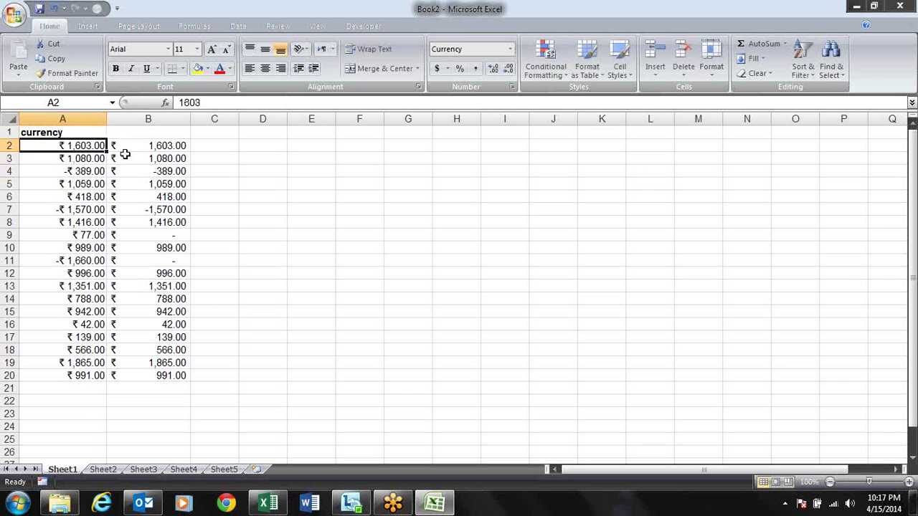
pyautogui.press('Up')
pyautogui.press('Right')
pyautogui.write('A')
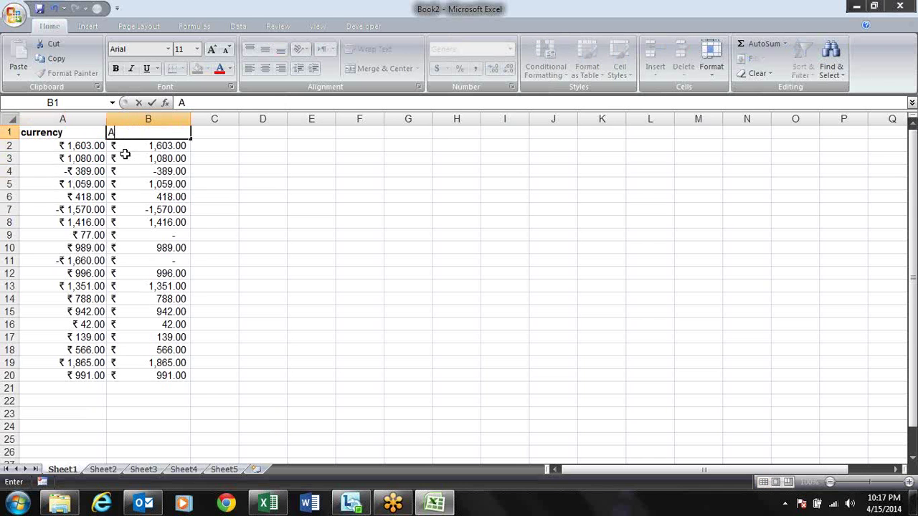
pyautogui.write('ccounting')
pyautogui.press('Return')
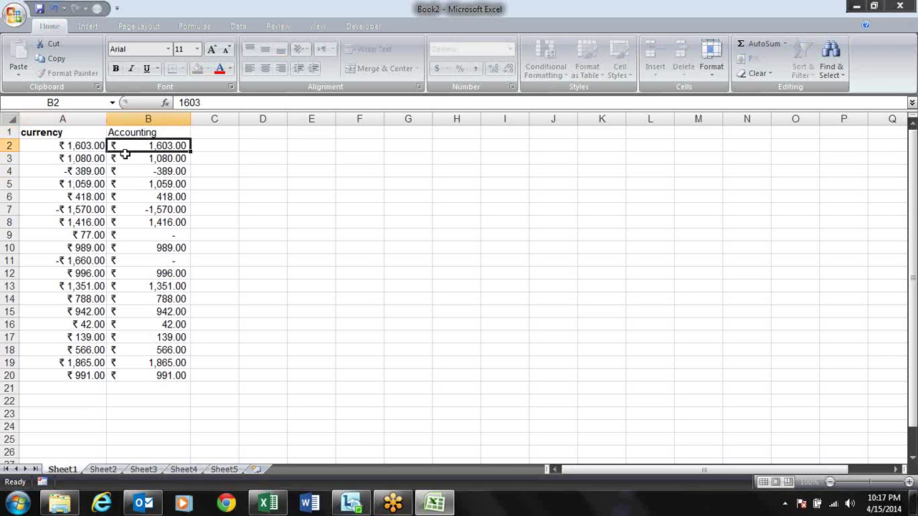
pyautogui.press('Up')
pyautogui.hotkey('ctrl', 'b')
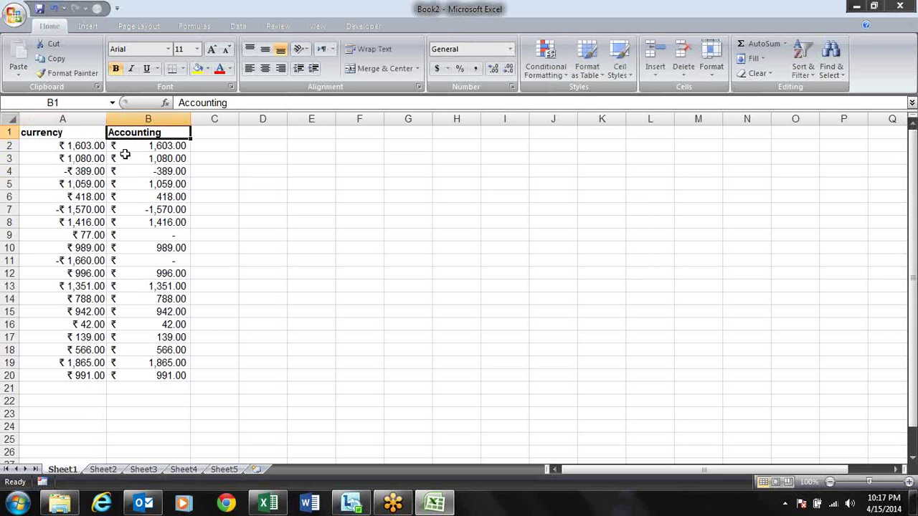
# Examine how the Accounting column displays symbols, zeros and negative values by stepping through its cells, including B9, B11 and B7.
pyautogui.click(123, 149)
pyautogui.click(125, 153)
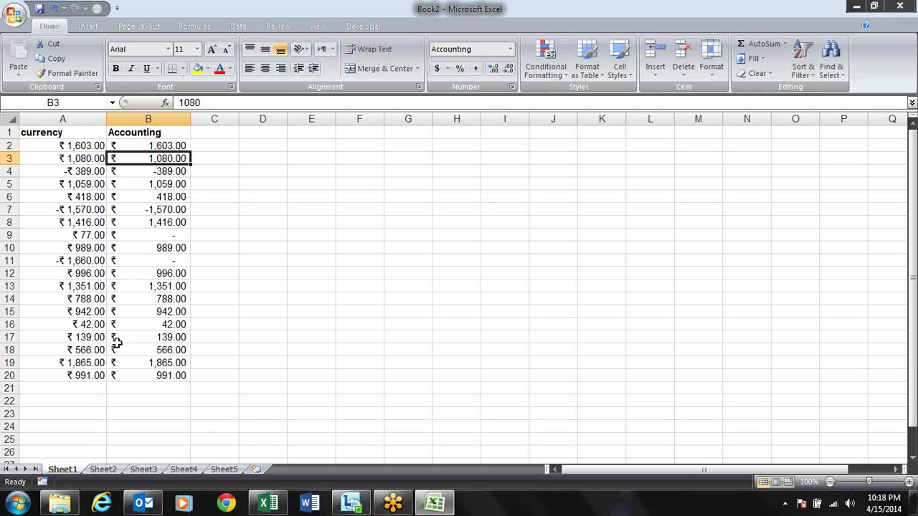
pyautogui.click(181, 232)
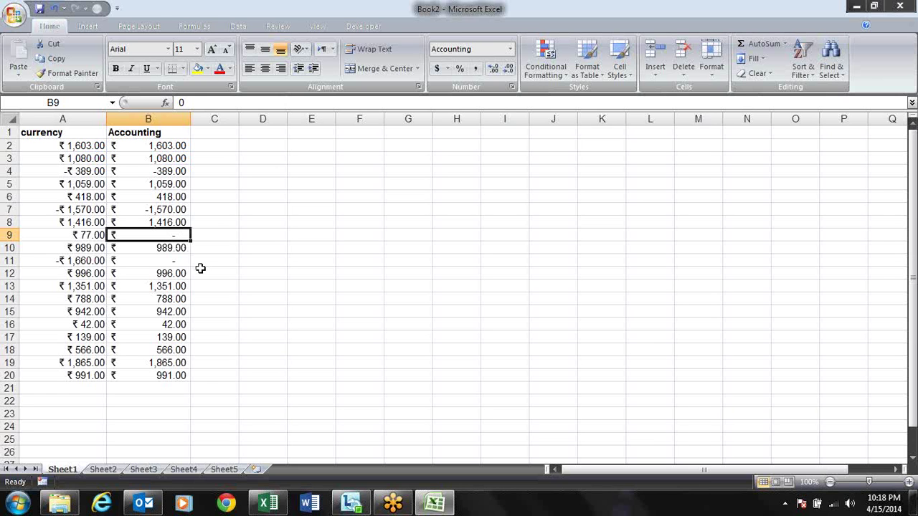
pyautogui.press('Down')
pyautogui.press('Down')
pyautogui.press('Down')
pyautogui.press('Down')
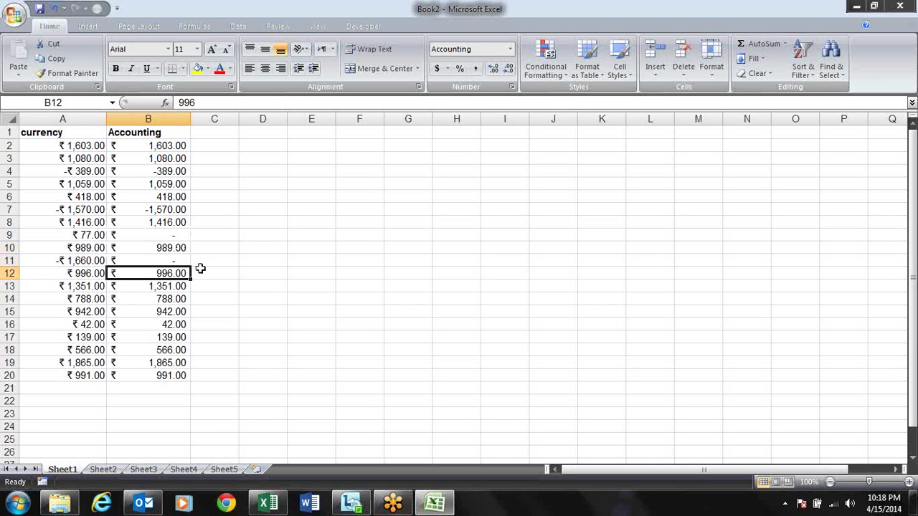
pyautogui.press('Up')
pyautogui.press('Up')
pyautogui.press('Up')
pyautogui.press('Up')
pyautogui.press('Up')
pyautogui.press('Up')
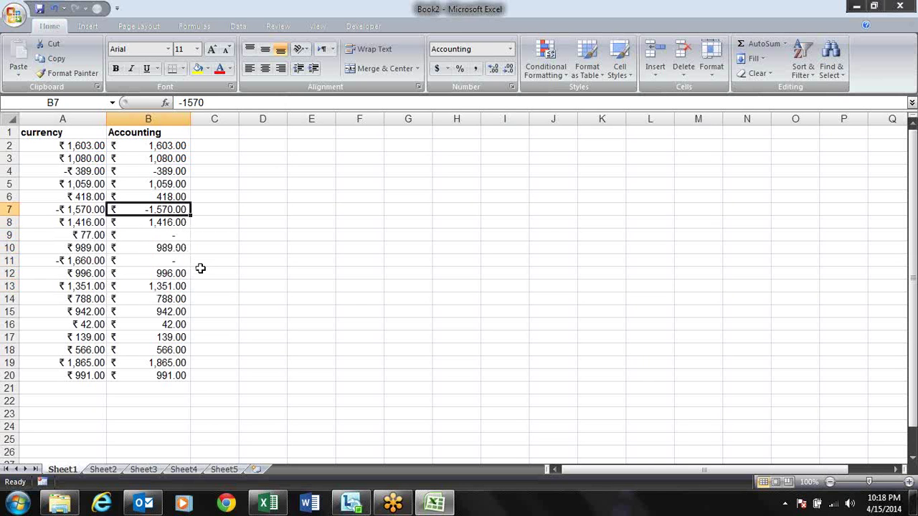
# Review the number format settings of cell B12 in the Accounting column without changing them.
pyautogui.press('Down')
pyautogui.press('Down')
pyautogui.press('Down')
pyautogui.press('Down')
pyautogui.press('Down')
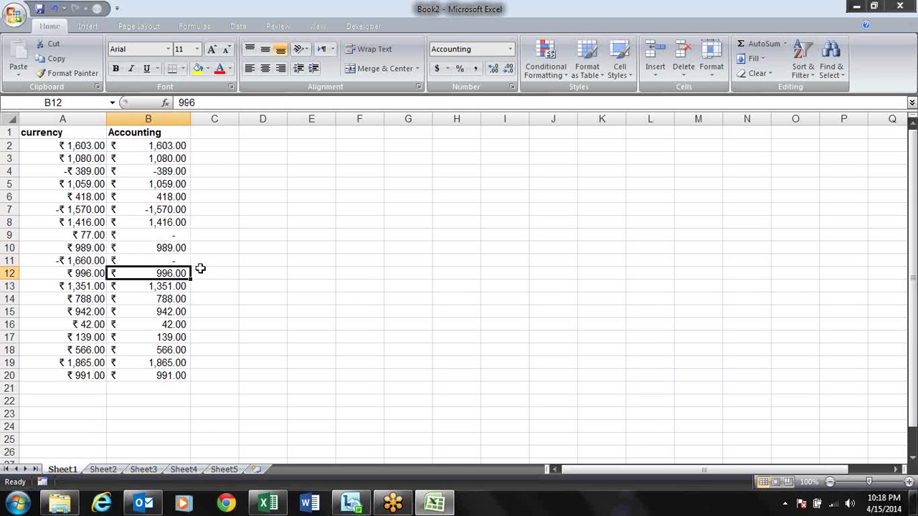
pyautogui.click(512, 86)
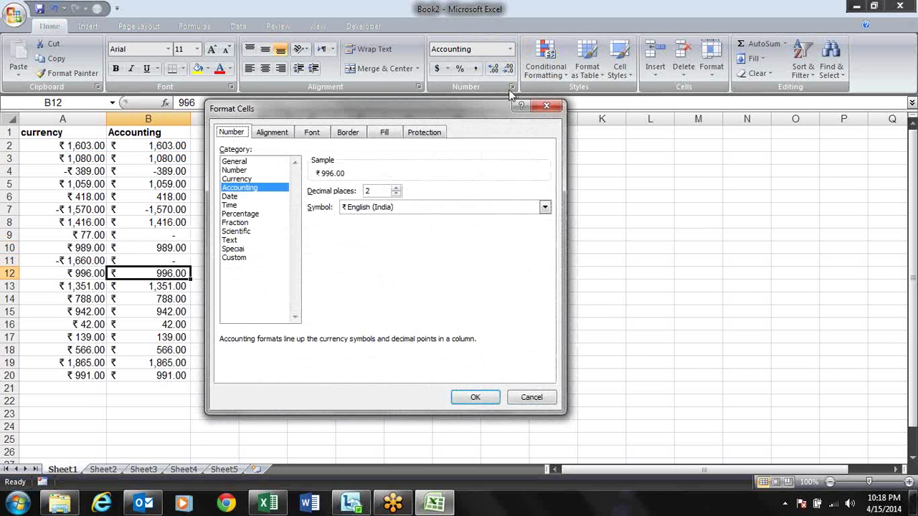
pyautogui.press('Escape')
# Enter the heading "Dates" in cell D1, leaving column C empty.
pyautogui.press('Up')
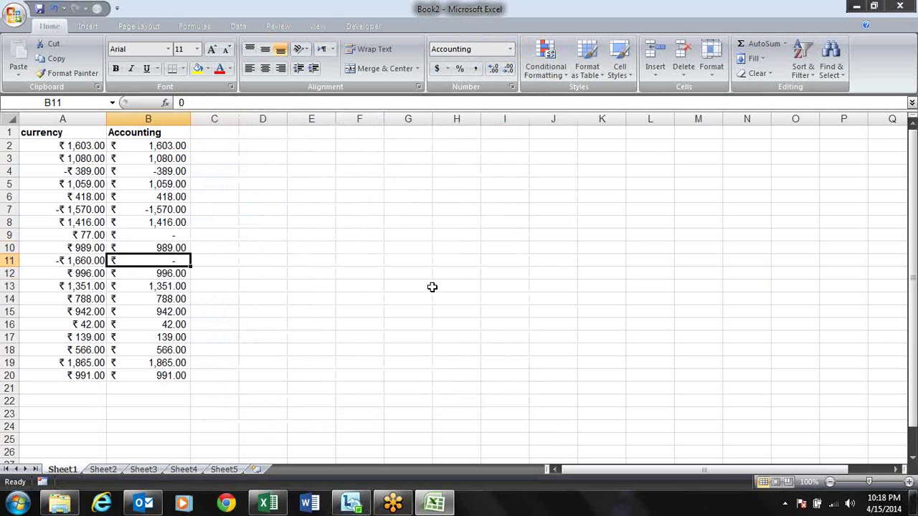
pyautogui.press('Up')
pyautogui.press('Up')
pyautogui.press('Up')
pyautogui.press('Up')
pyautogui.press('Up')
pyautogui.press('Up')
pyautogui.press('Up')
pyautogui.press('Up')
pyautogui.press('Up')
pyautogui.press('Right')
pyautogui.press('Right')
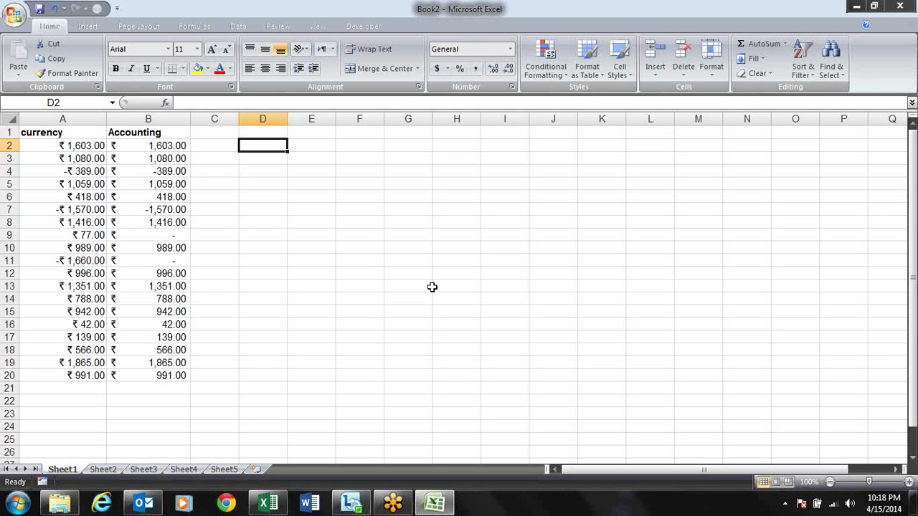
pyautogui.press('Up')
pyautogui.write('Dates')
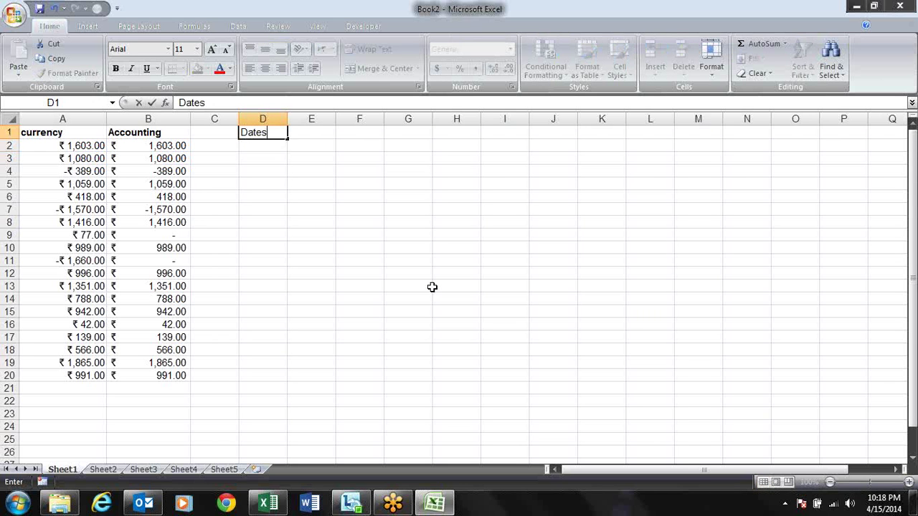
pyautogui.press('Return')
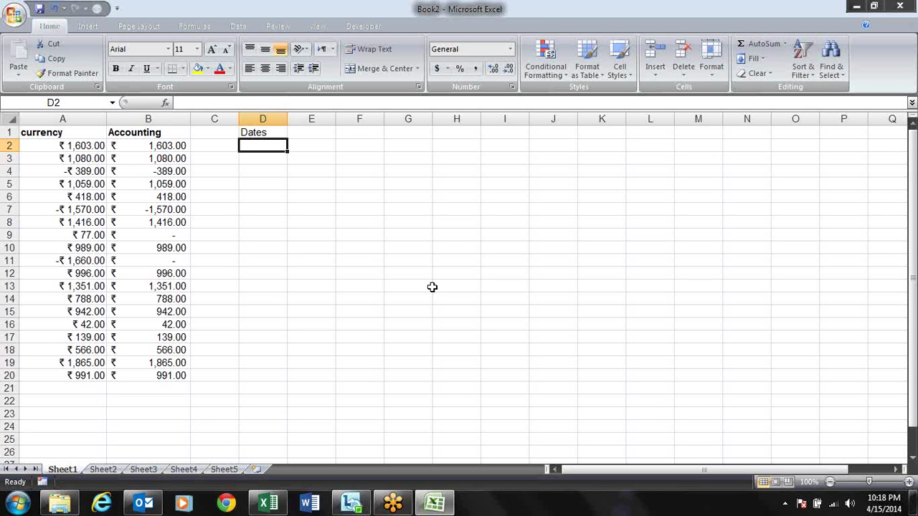
# Try the date 1/12/14 in cell D2 with the quick day-month-year date format, and clear the entry.
pyautogui.write('1/12/1')
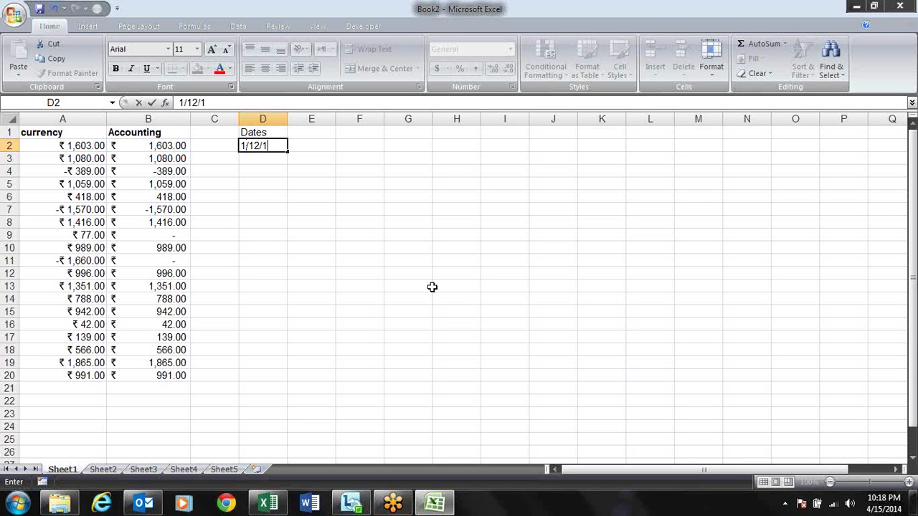
pyautogui.write('4')
pyautogui.press('Return')
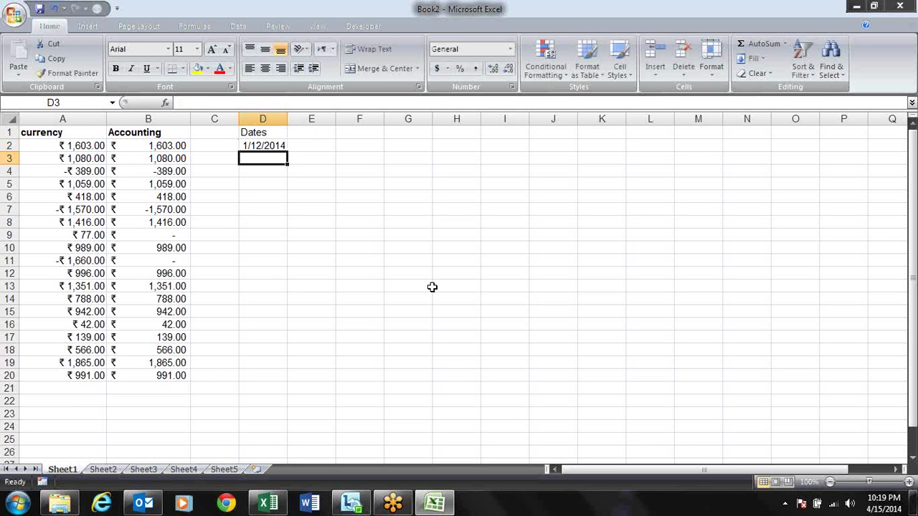
pyautogui.press('Up')
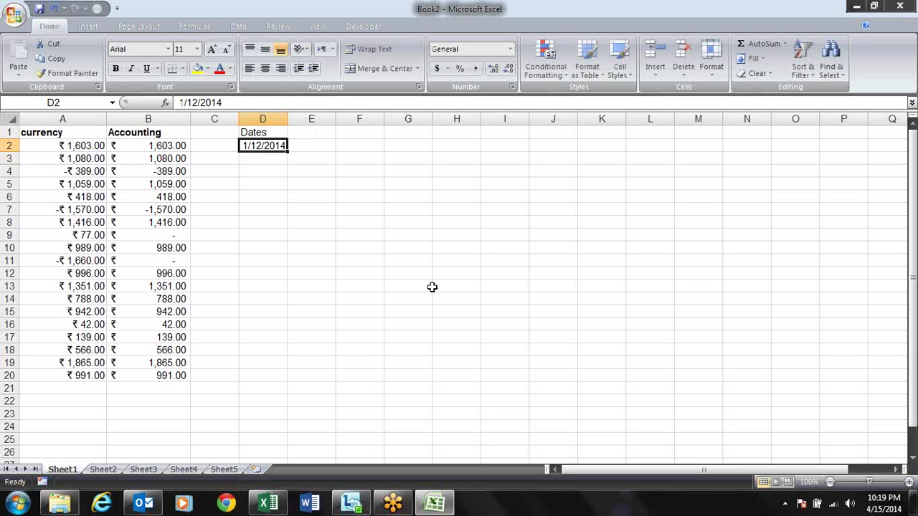
pyautogui.hotkey('ctrl', 'shift', '3')
pyautogui.press('Delete')
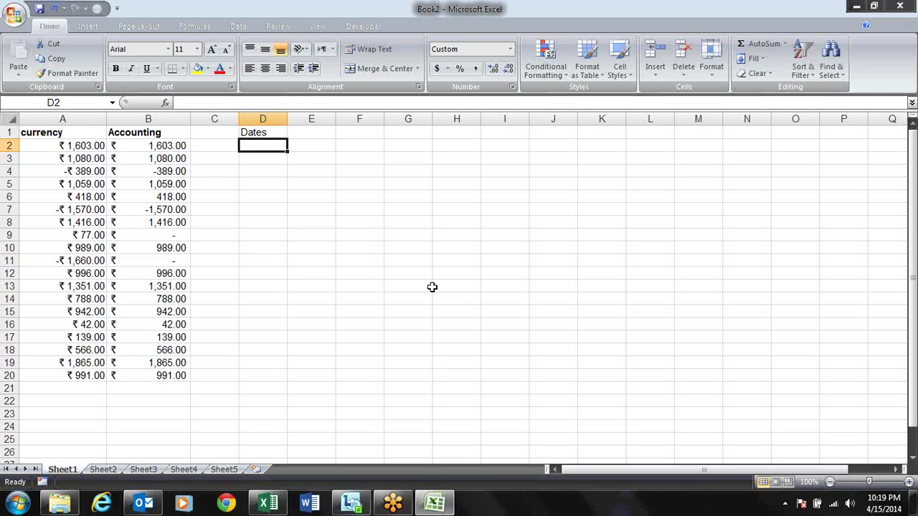
# Enter the date 1-dec-14 in cell D2 and change its year to 2013.
pyautogui.write('1-')
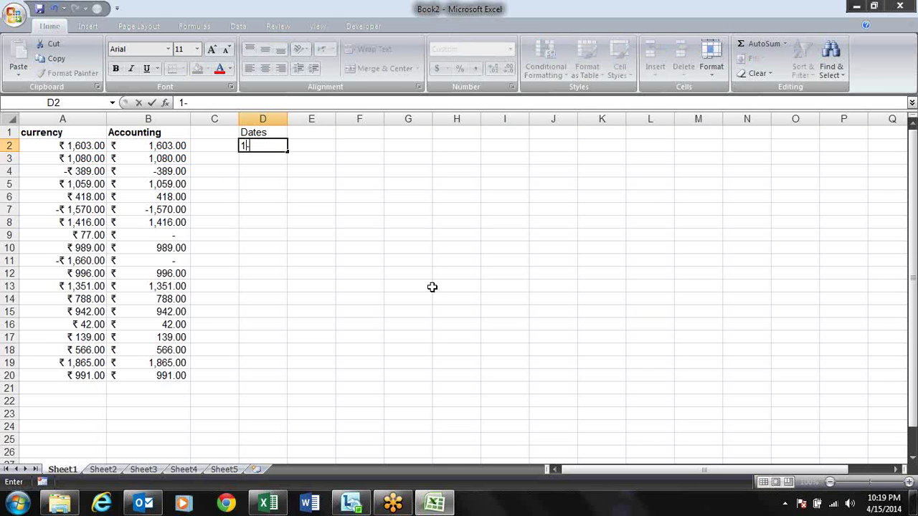
pyautogui.write('dec-14')
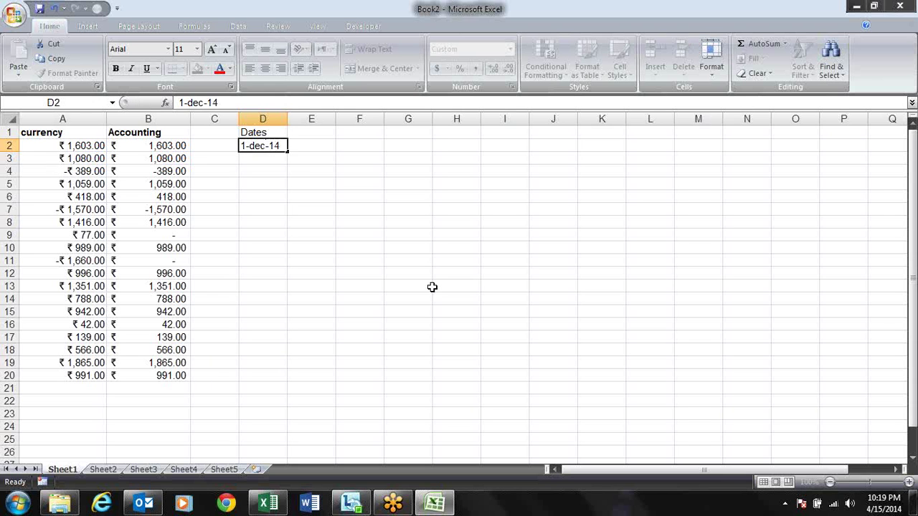
pyautogui.press('Return')
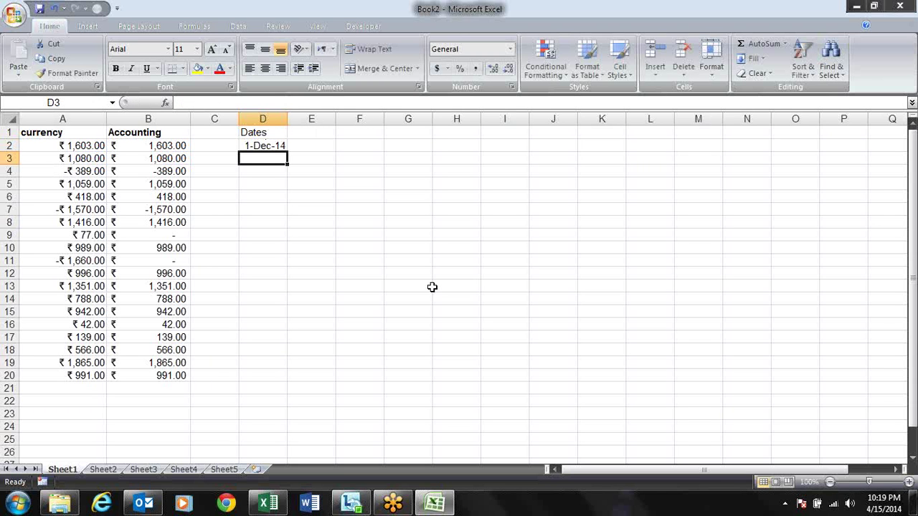
pyautogui.press('Up')
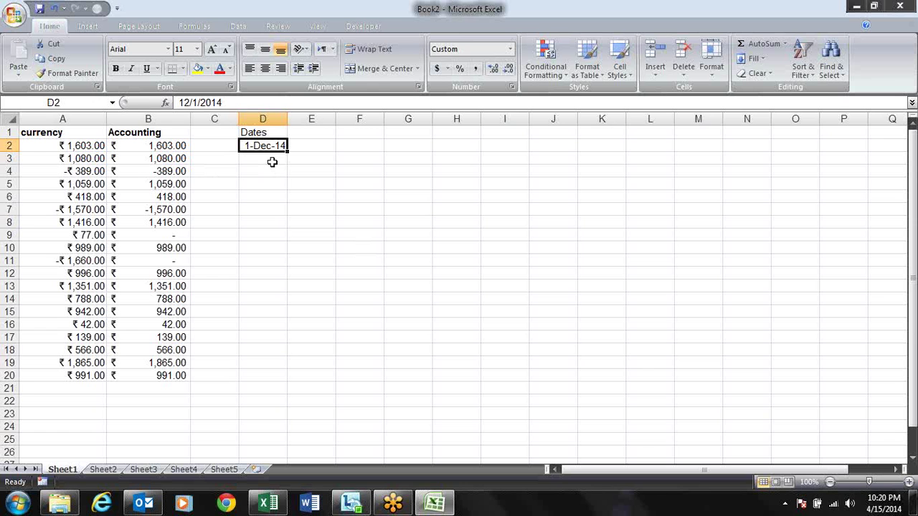
pyautogui.press('F2')
pyautogui.write('3')
pyautogui.press('Return')
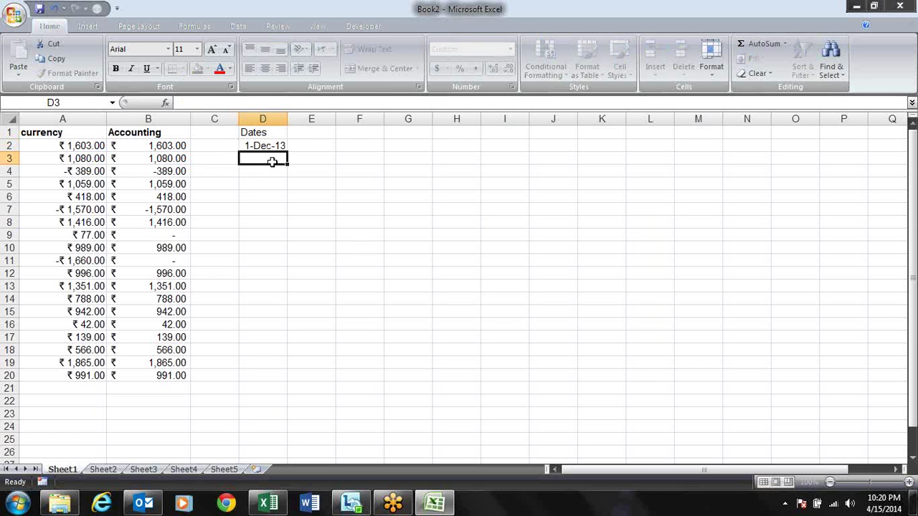
# Enter the formula =D2+10 in cell D3 and fill it down to D20.
pyautogui.write('=')
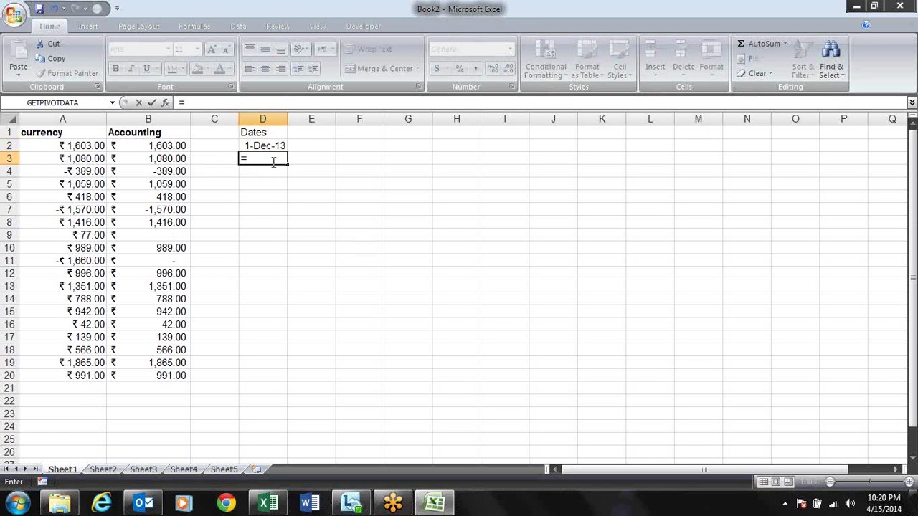
pyautogui.press('Up')
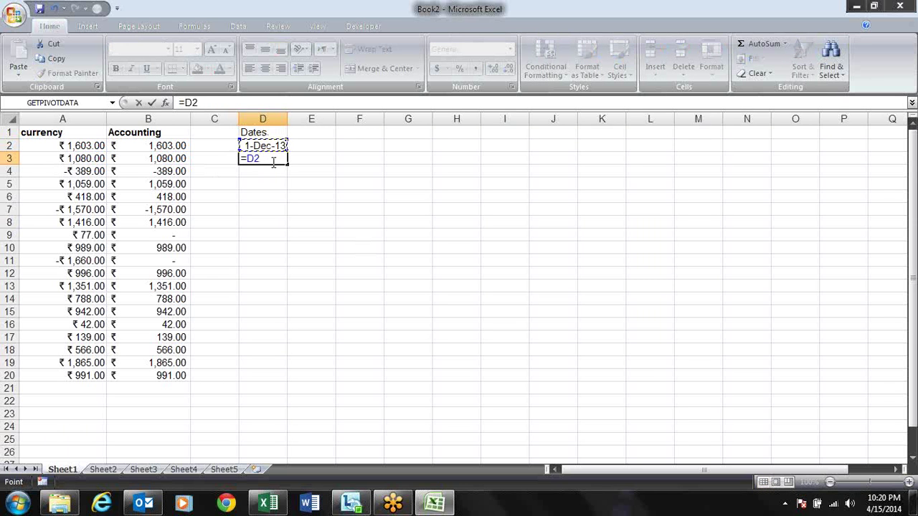
pyautogui.write('+10')
pyautogui.press('Return')
pyautogui.press('Up')
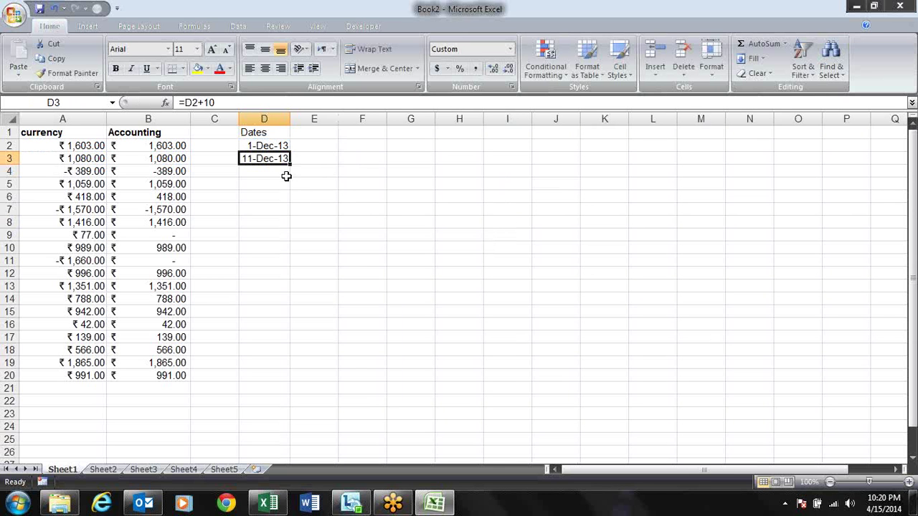
pyautogui.moveTo(291, 164); pyautogui.dragTo(299, 383)
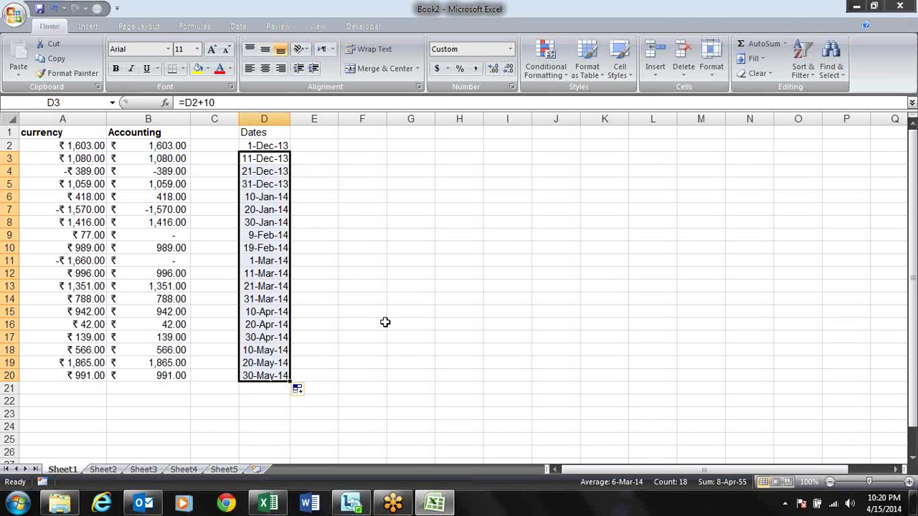
# Format the dates in D2:D20 with the Date type *Wednesday, March 14, 2001.
pyautogui.press('Up')
pyautogui.hotkey('ctrl', 'shift', 'Down')
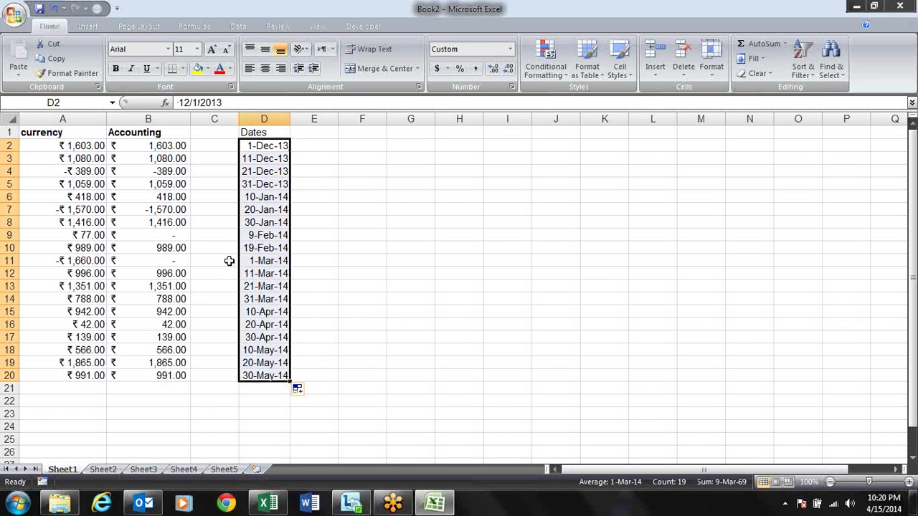
pyautogui.click(511, 87)
pyautogui.moveTo(362, 105); pyautogui.dragTo(597, 80)
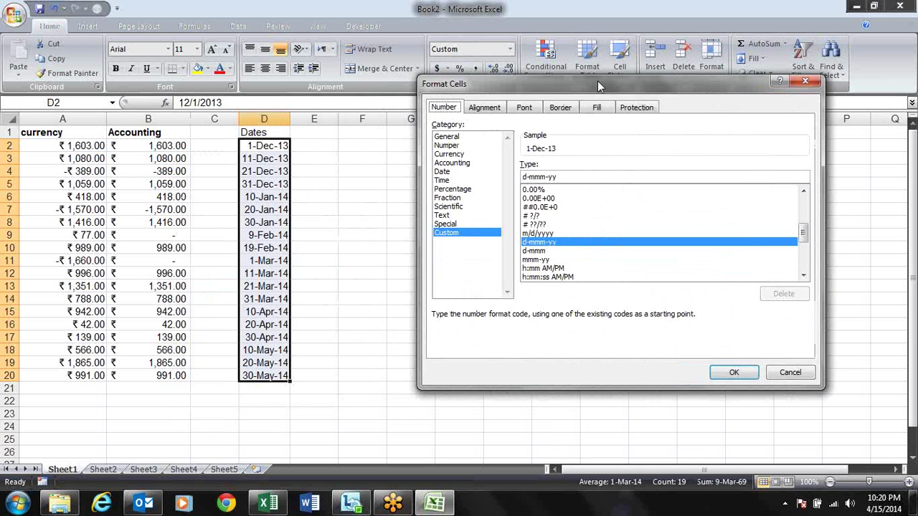
pyautogui.click(476, 171)
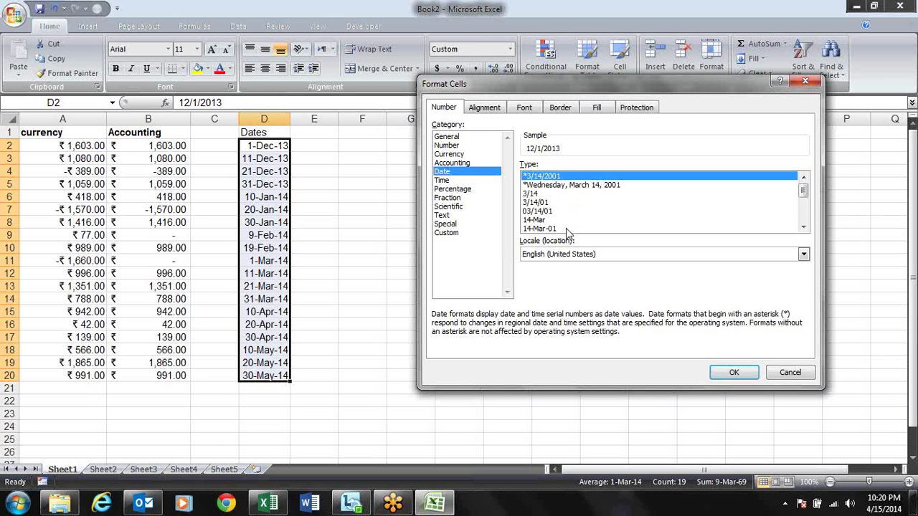
pyautogui.click(594, 187)
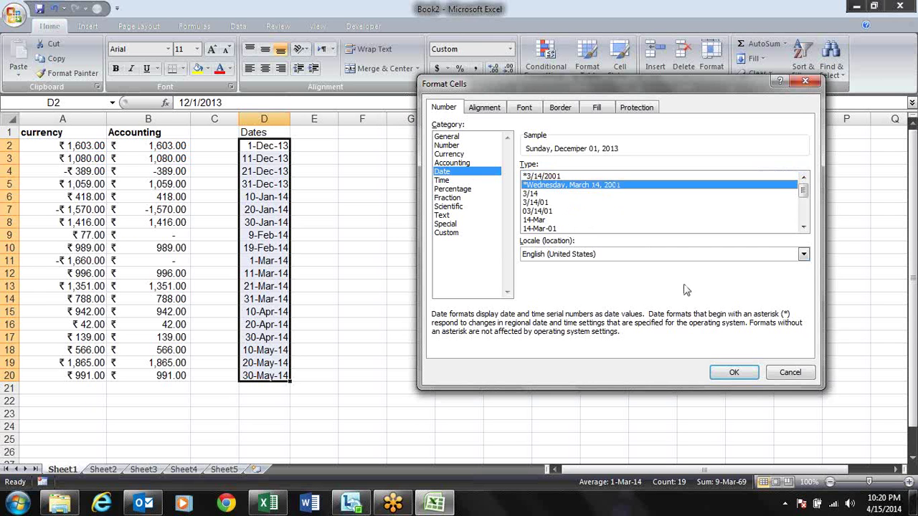
pyautogui.click(735, 373)
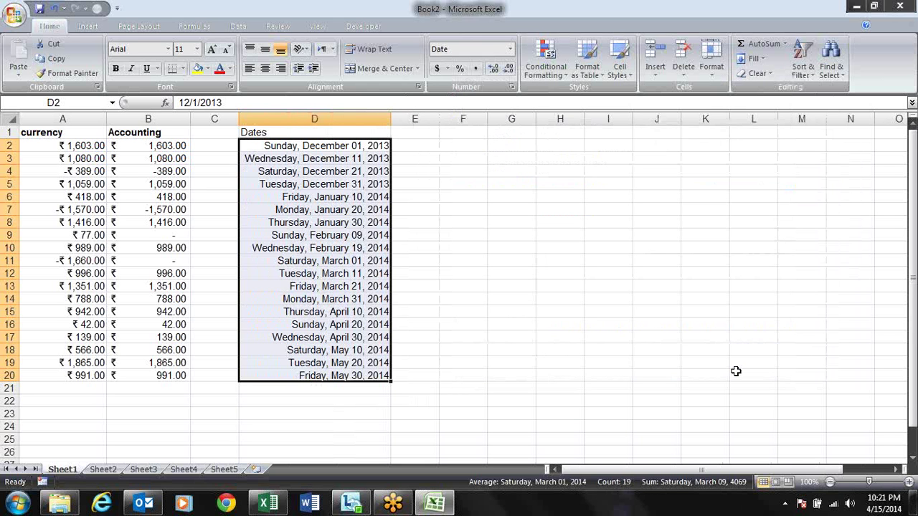
# Preview the date types 3/14, 03/14/01 and 14-Mar for D2:D20, and apply 14-Mar-01.
pyautogui.click(511, 86)
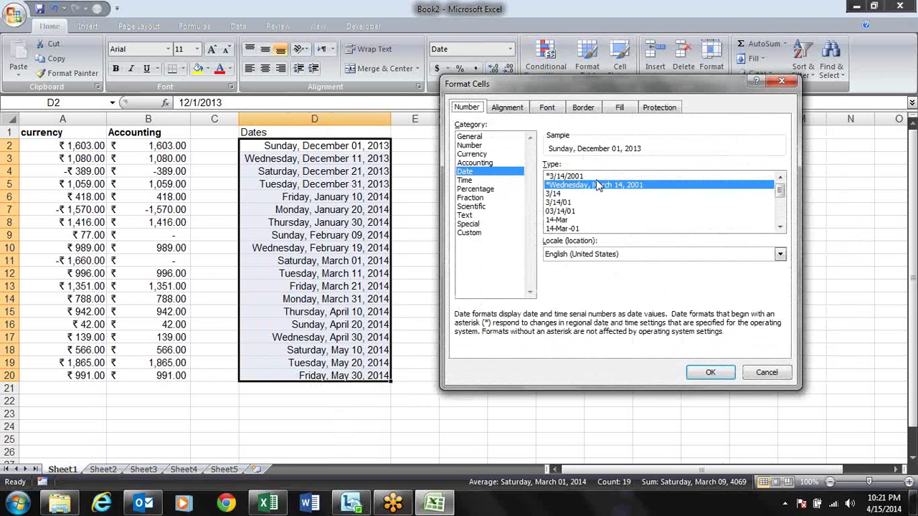
pyautogui.click(556, 194)
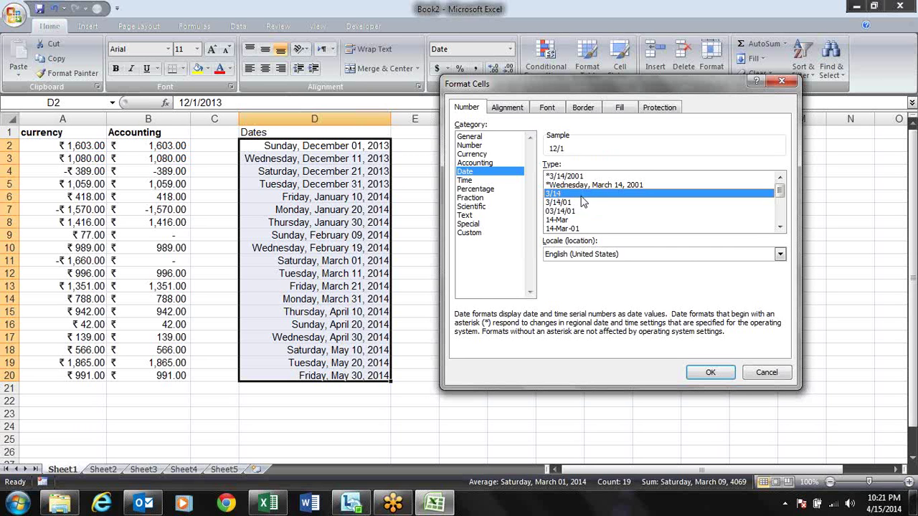
pyautogui.click(574, 212)
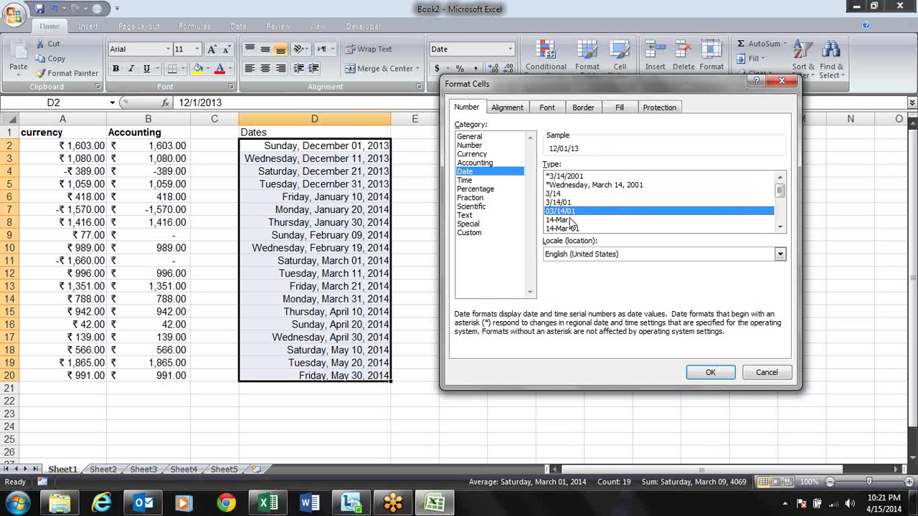
pyautogui.click(566, 221)
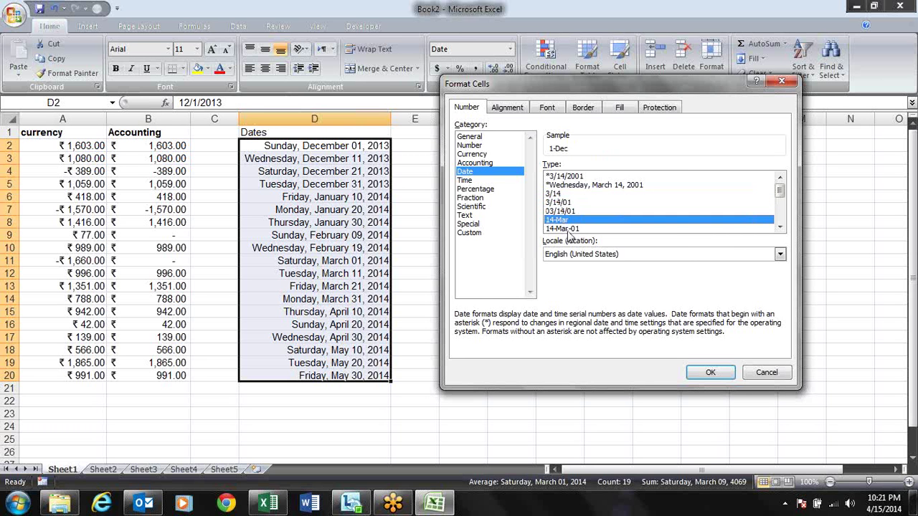
pyautogui.click(568, 230)
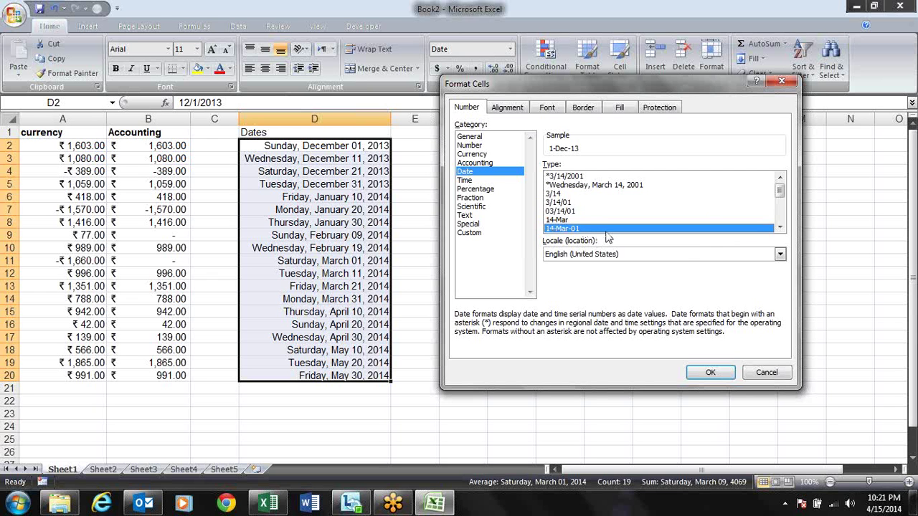
pyautogui.click(710, 372)
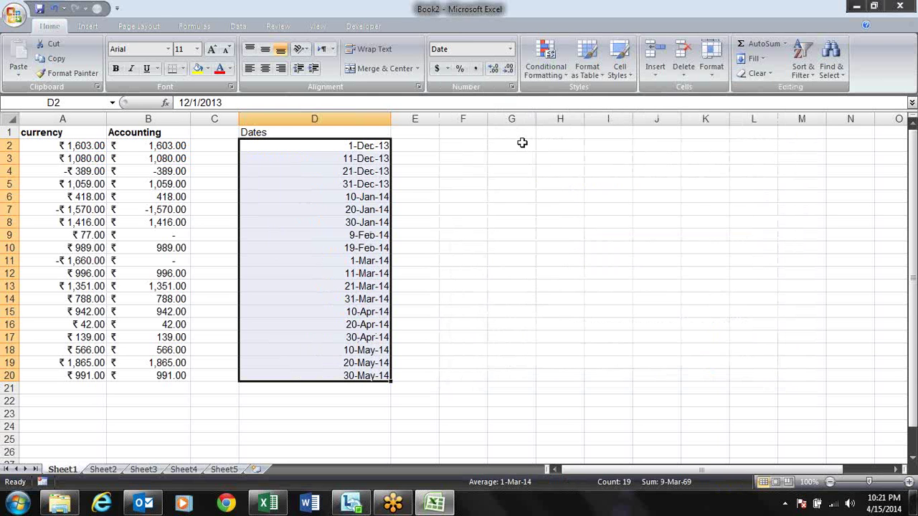
# Preview the date type 3/14/01 1:30 PM for D2:D20, and apply the type March-01.
pyautogui.click(510, 87)
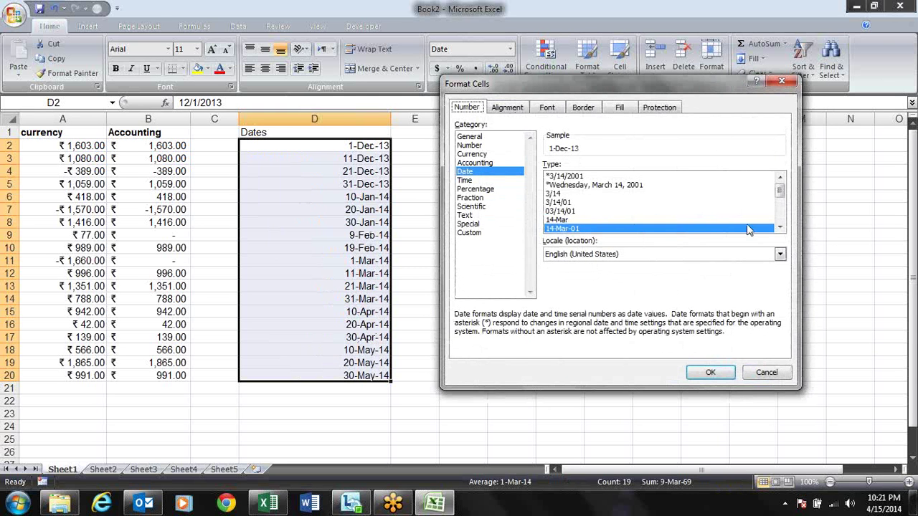
pyautogui.moveTo(780, 228); pyautogui.dragTo(782, 227)
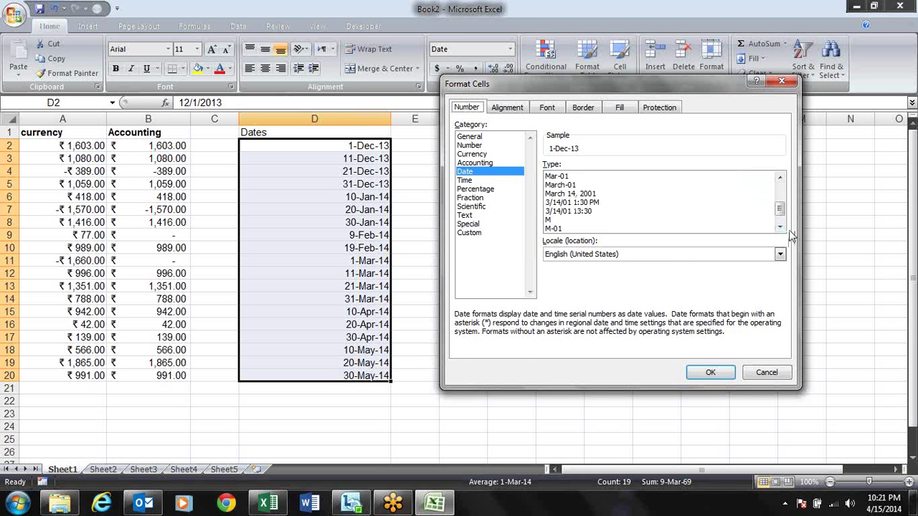
pyautogui.click(588, 203)
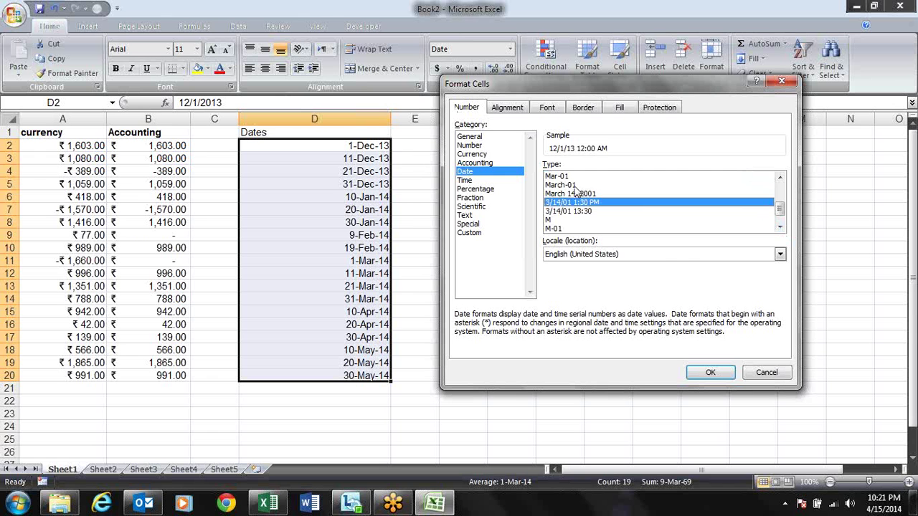
pyautogui.click(575, 187)
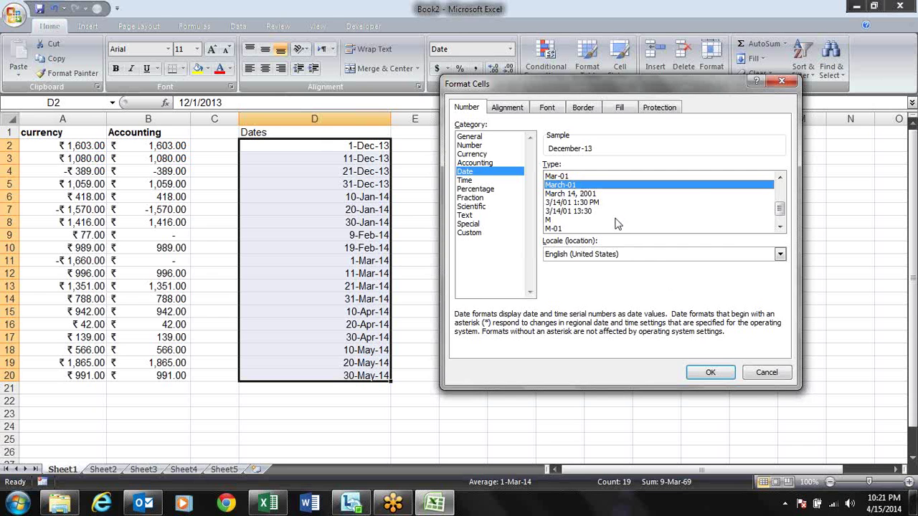
pyautogui.click(710, 373)
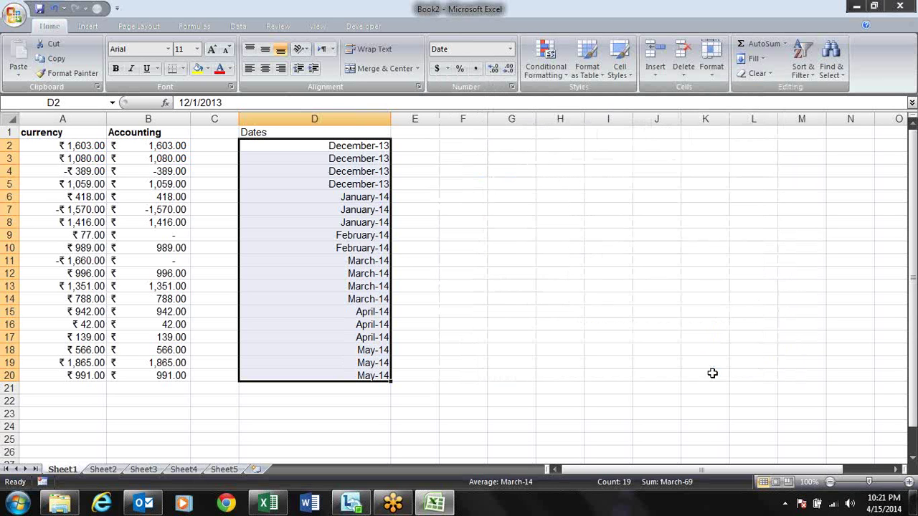
# Format the dates in D2:D20 with the Date type Mar-01, and narrow column D to slightly wider than its contents.
pyautogui.click(512, 86)
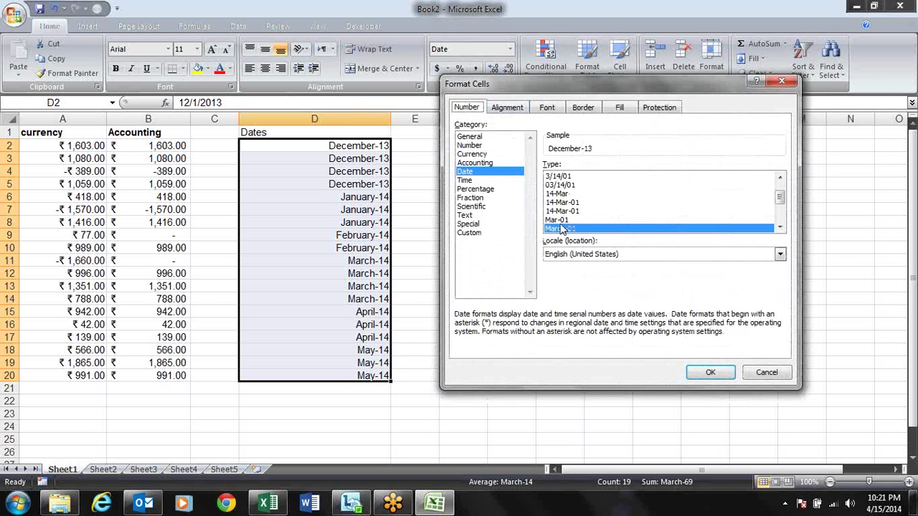
pyautogui.click(564, 220)
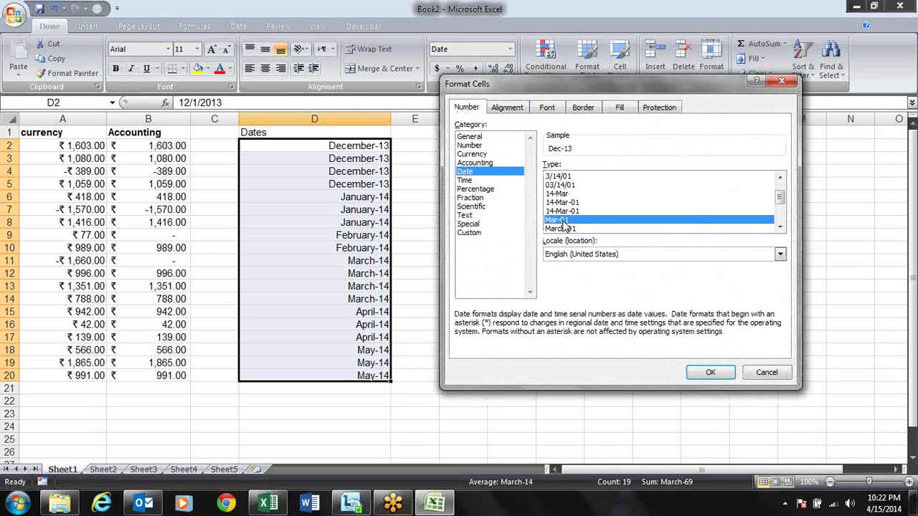
pyautogui.click(699, 376)
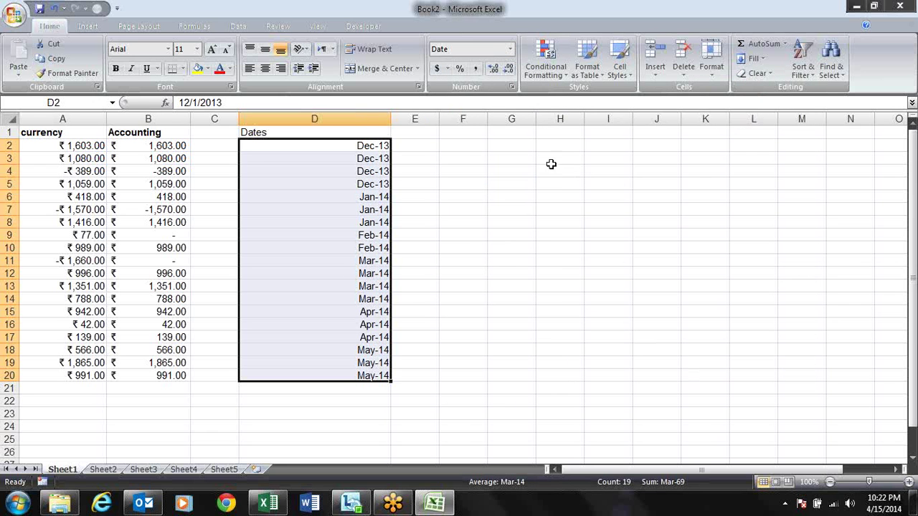
pyautogui.doubleClick(394, 116)
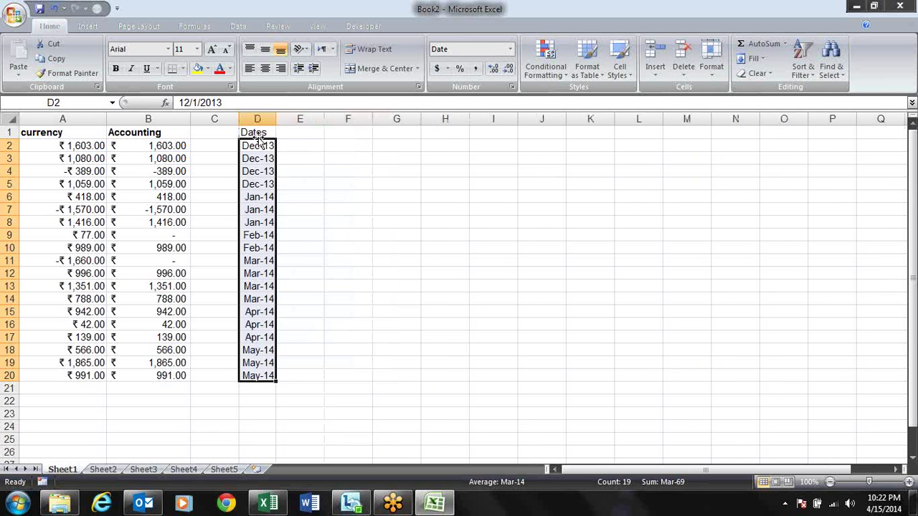
pyautogui.moveTo(278, 119); pyautogui.dragTo(311, 133)
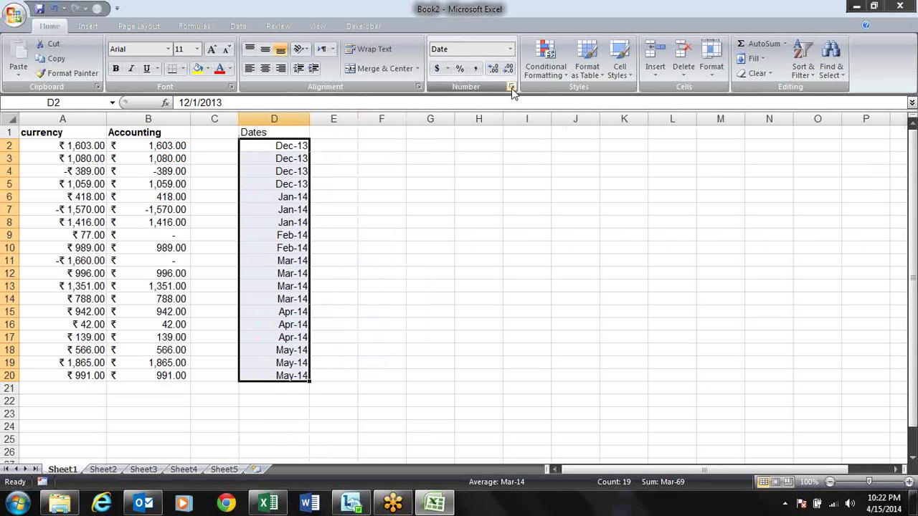
# Check the contents of D3 and D2, and examine the rest of the Date types offered for D2.
pyautogui.click(290, 156)
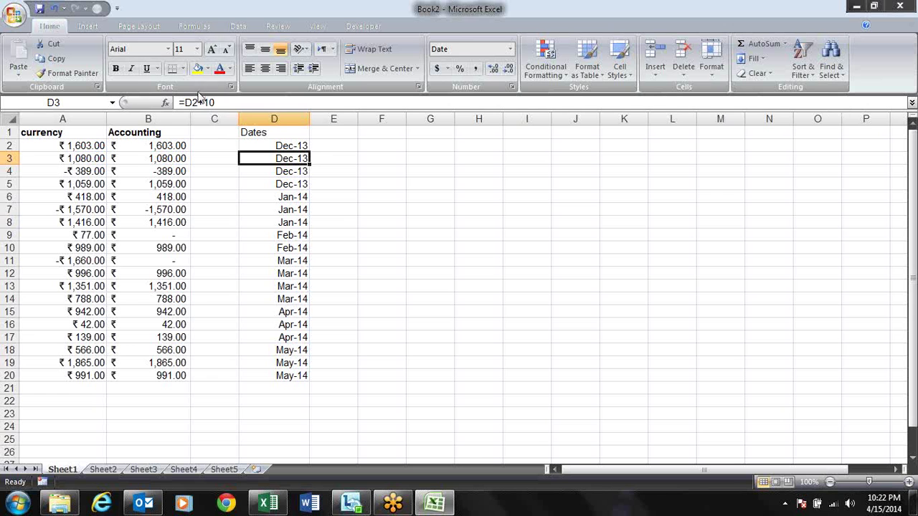
pyautogui.click(282, 146)
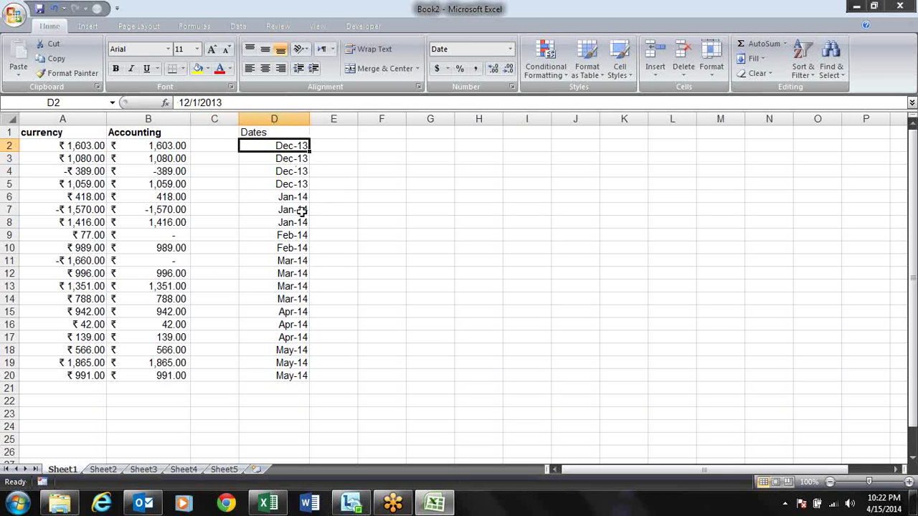
pyautogui.click(511, 86)
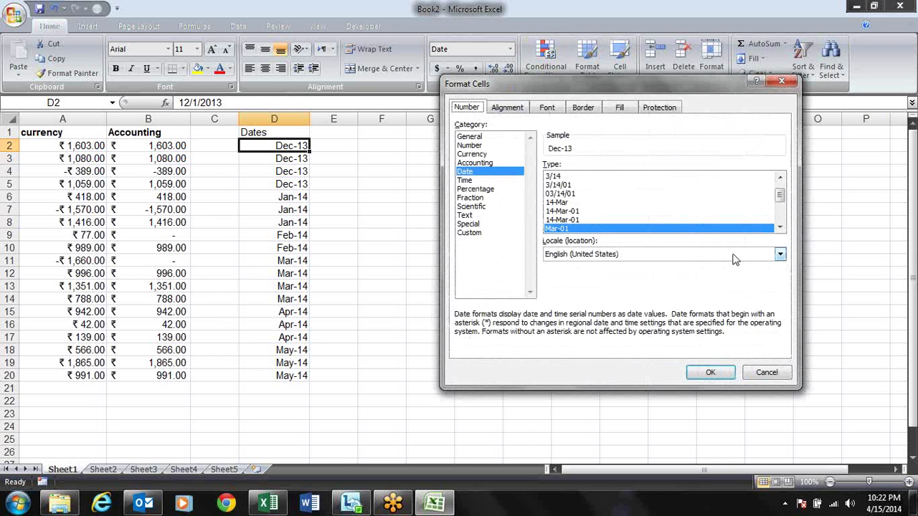
pyautogui.click(779, 228)
pyautogui.click(780, 228)
pyautogui.click(781, 228)
pyautogui.click(781, 228)
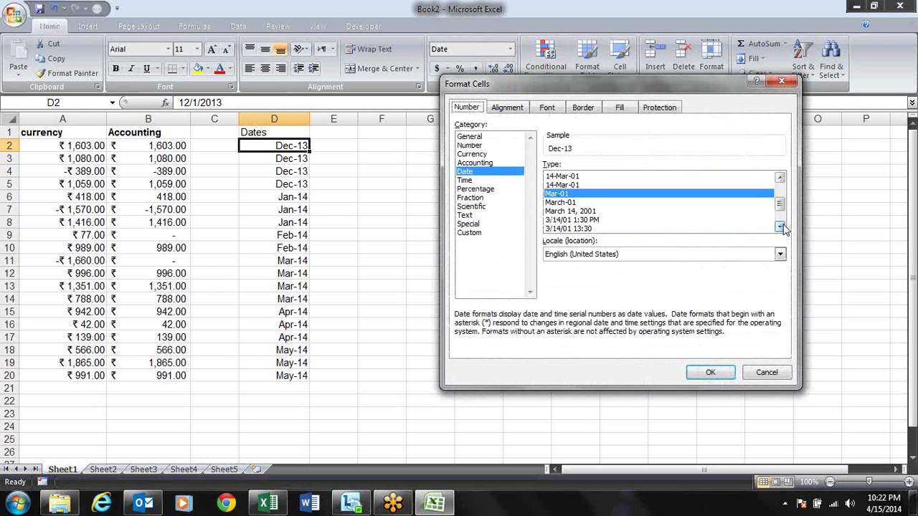
pyautogui.click(783, 228)
pyautogui.click(784, 228)
pyautogui.click(780, 226)
pyautogui.click(779, 227)
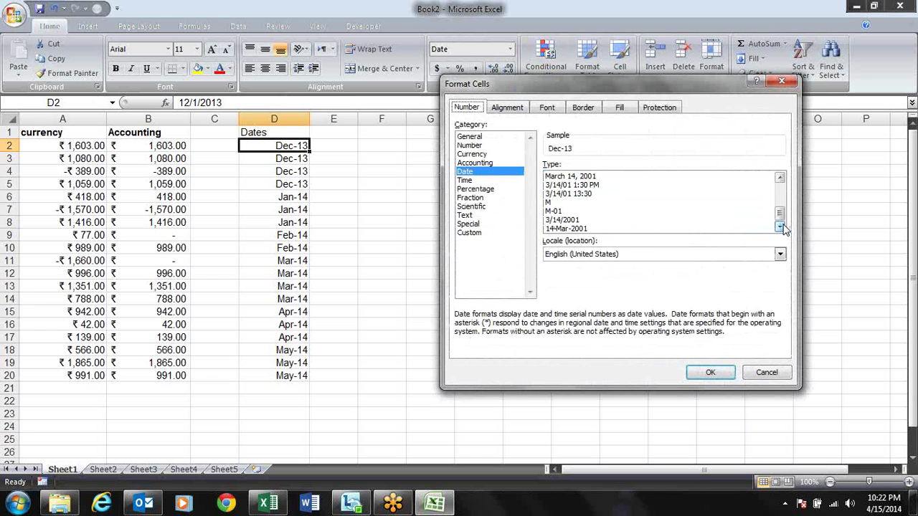
# Examine the Time types offered for D2 without applying one.
pyautogui.click(470, 181)
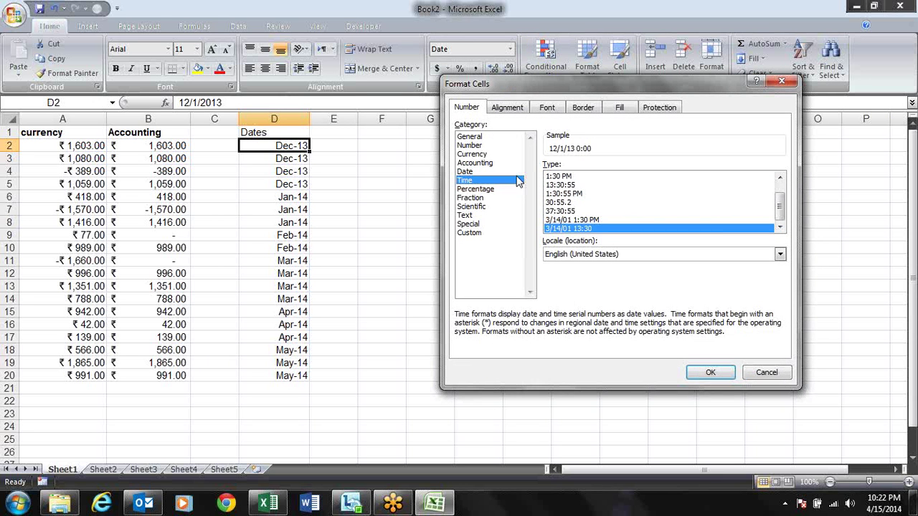
pyautogui.scroll(1, 782, 203)
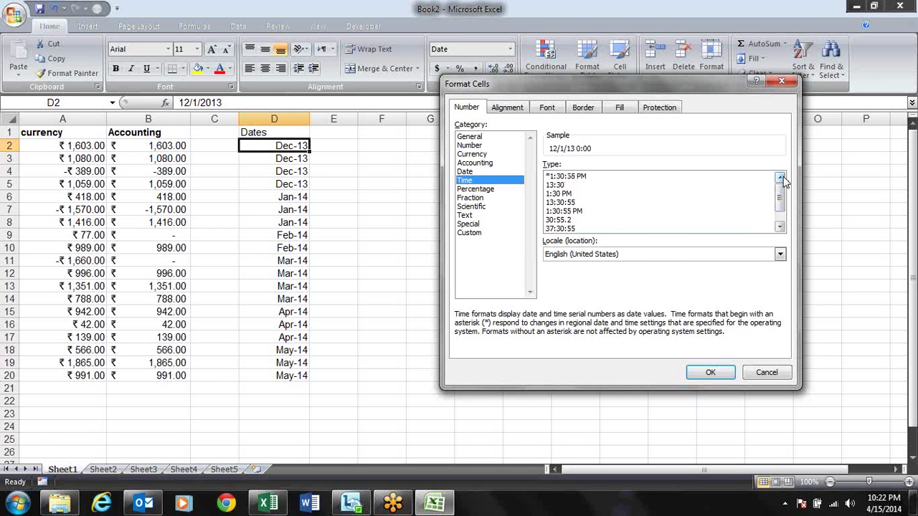
pyautogui.press('Escape')
# Enter the heading Time in cell F1.
pyautogui.press('Up')
pyautogui.press('Right')
pyautogui.press('Right')
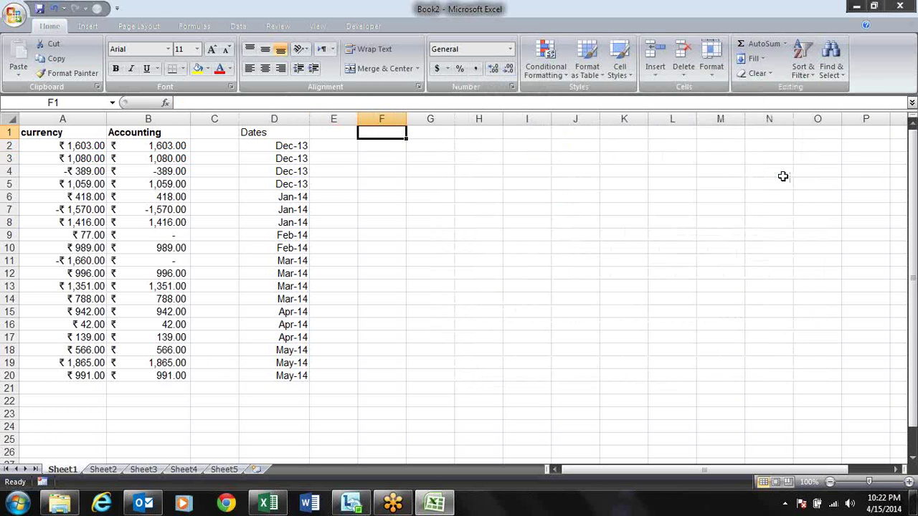
pyautogui.write('Time')
pyautogui.press('Return')
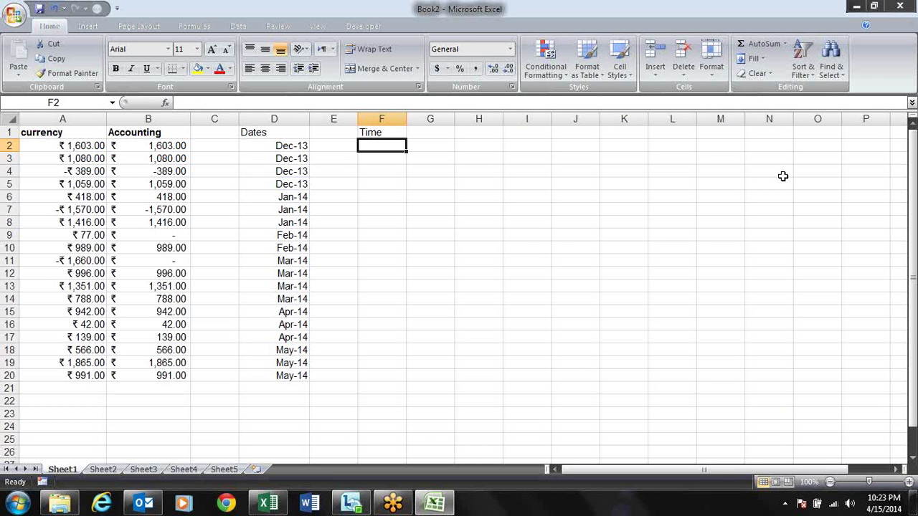
pyautogui.write('10:')
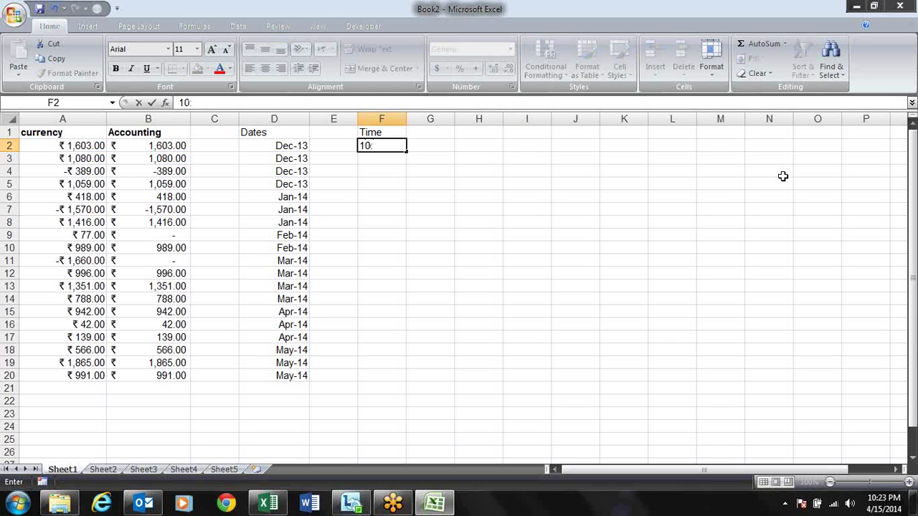
pyautogui.press('Escape')
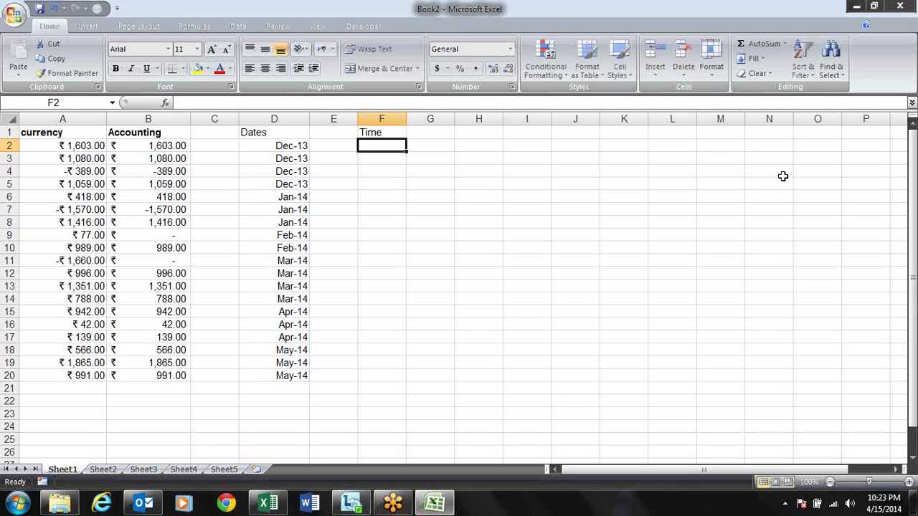
pyautogui.hotkey('ctrl', ';')
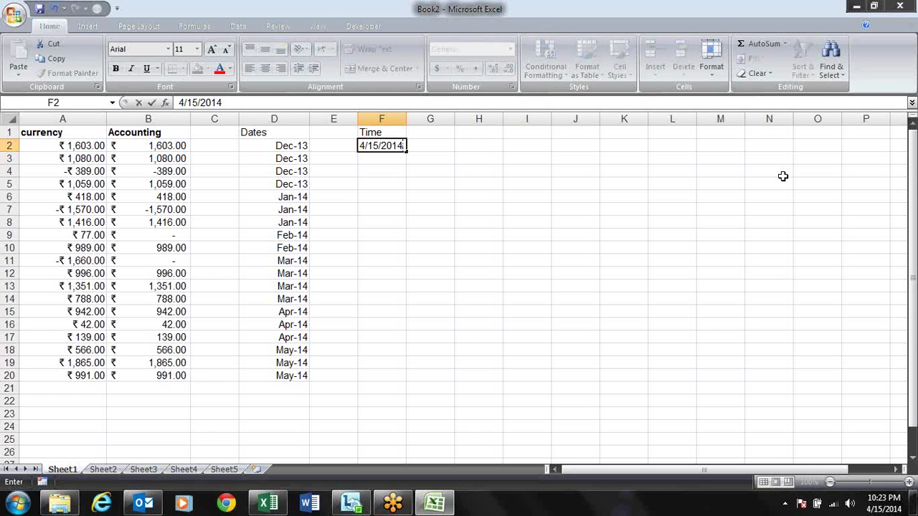
pyautogui.press('Escape')
# Insert the current time as a fixed value in cell F2.
pyautogui.hotkey('ctrl', 'shift', ';')
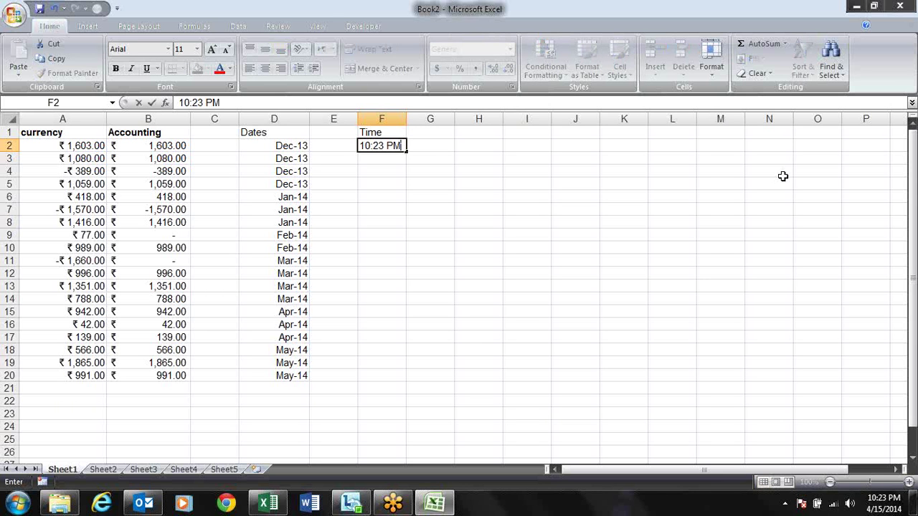
pyautogui.press('Return')
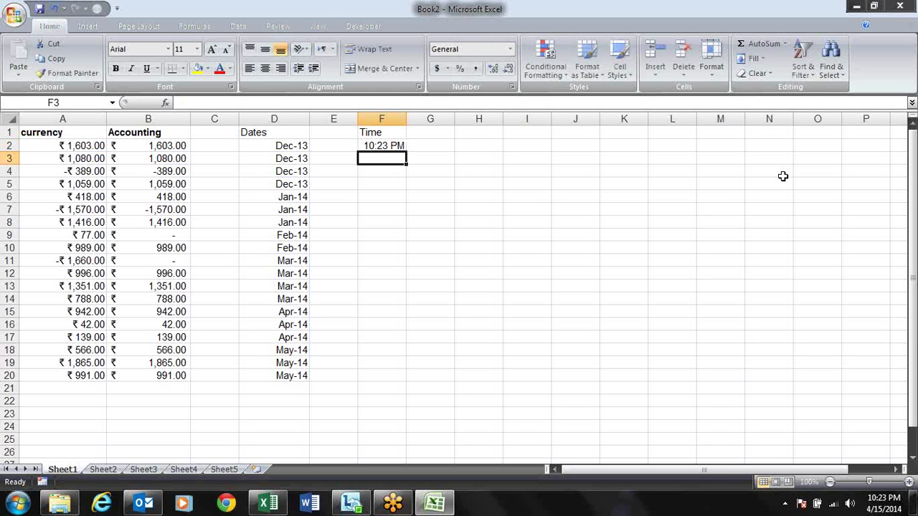
pyautogui.press('Up')
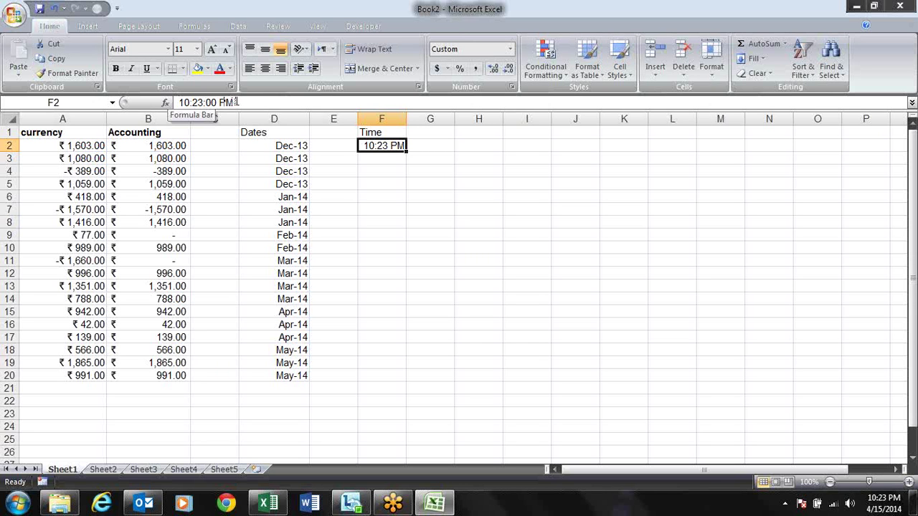
pyautogui.click(424, 146)
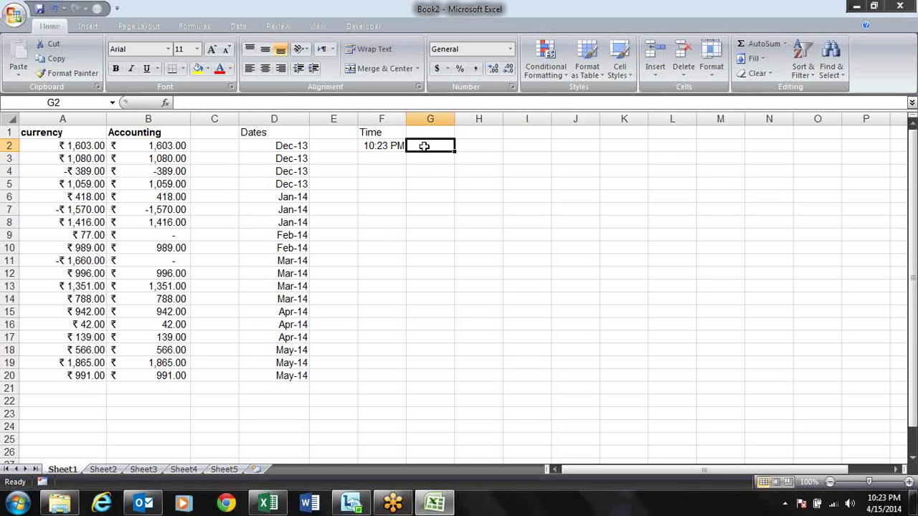
pyautogui.press('Left')
pyautogui.press('Return')
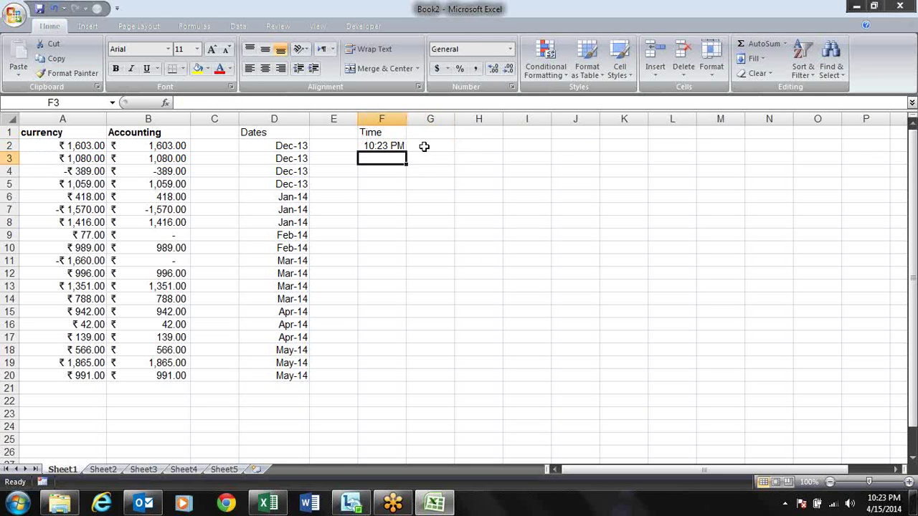
pyautogui.press('Up')
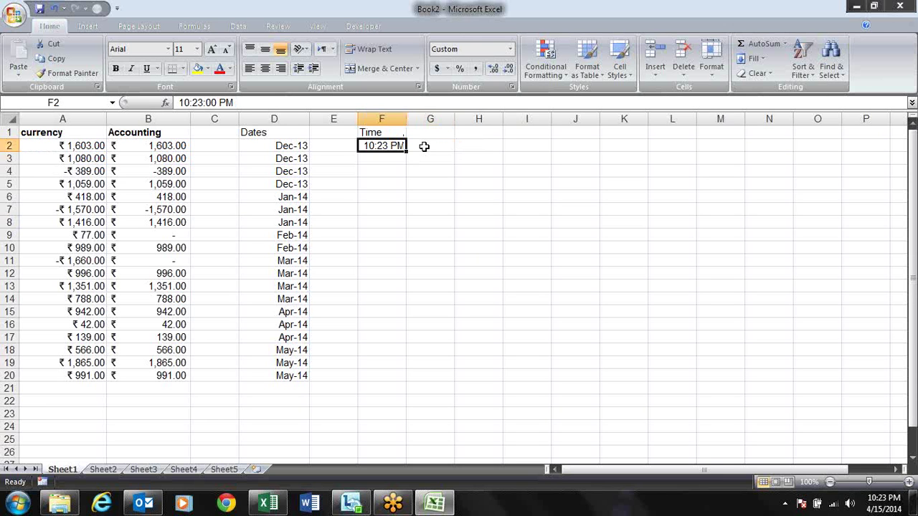
pyautogui.click(424, 147)
pyautogui.press('Left')
# Change the hour of the time in F2 to 25, making the entry 25:23:00 PM.
pyautogui.doubleClick(374, 146)
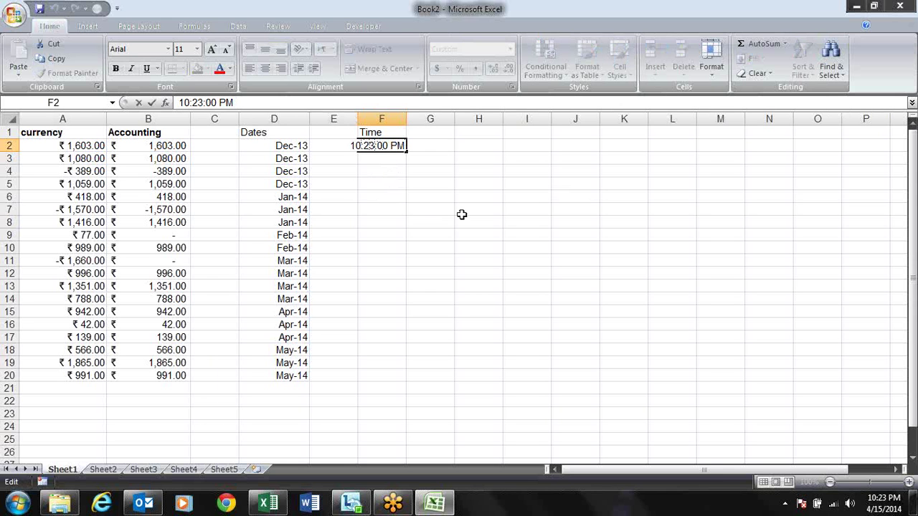
pyautogui.press('BackSpace')
pyautogui.press('BackSpace')
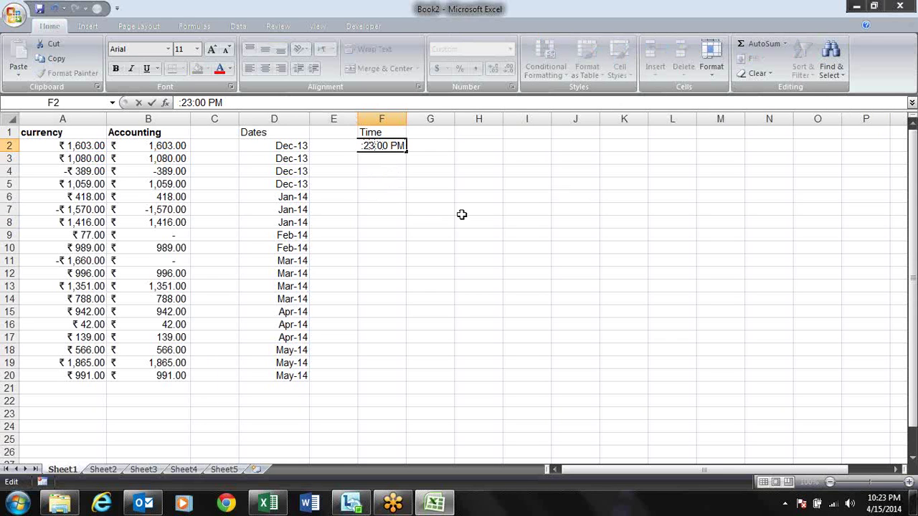
pyautogui.write('25')
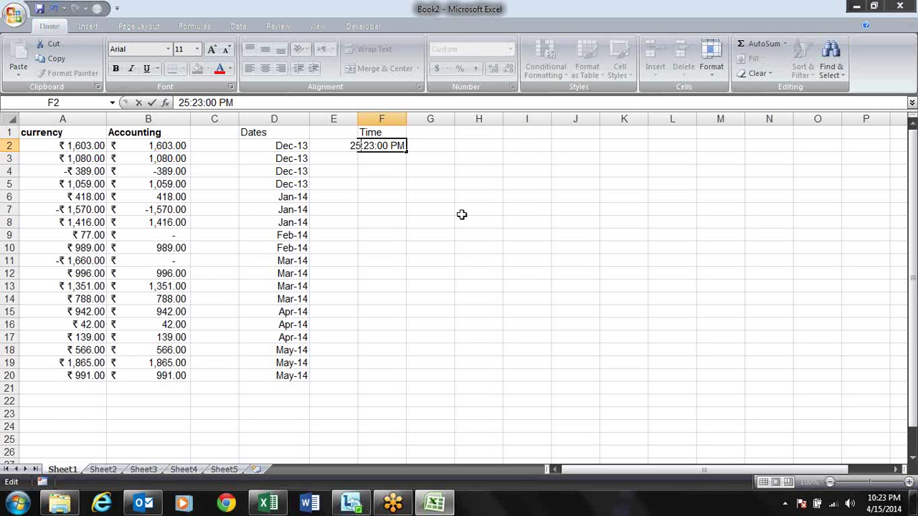
pyautogui.press('Return')
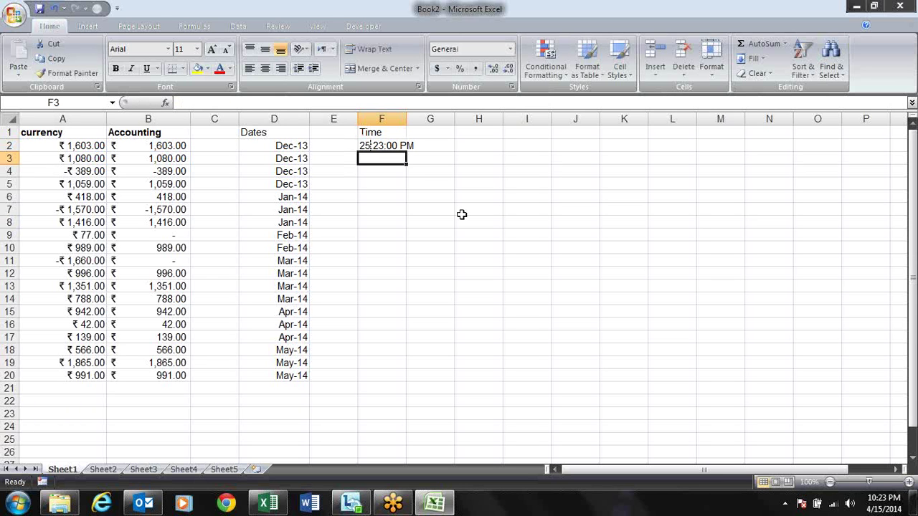
# Remove the PM suffix from the entry in F2, leaving 25:23:00.
pyautogui.press('Up')
pyautogui.press('F2')
pyautogui.press('BackSpace')
pyautogui.press('BackSpace')
pyautogui.press('BackSpace')
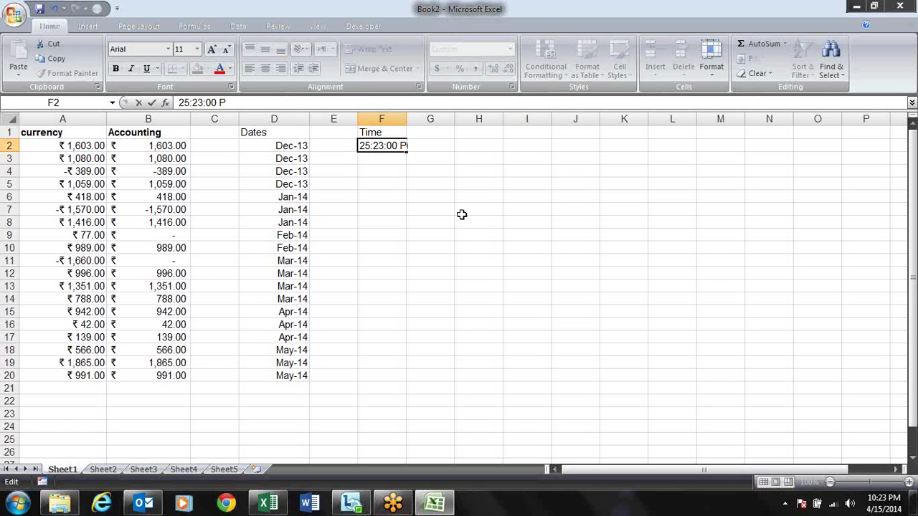
pyautogui.press('Return')
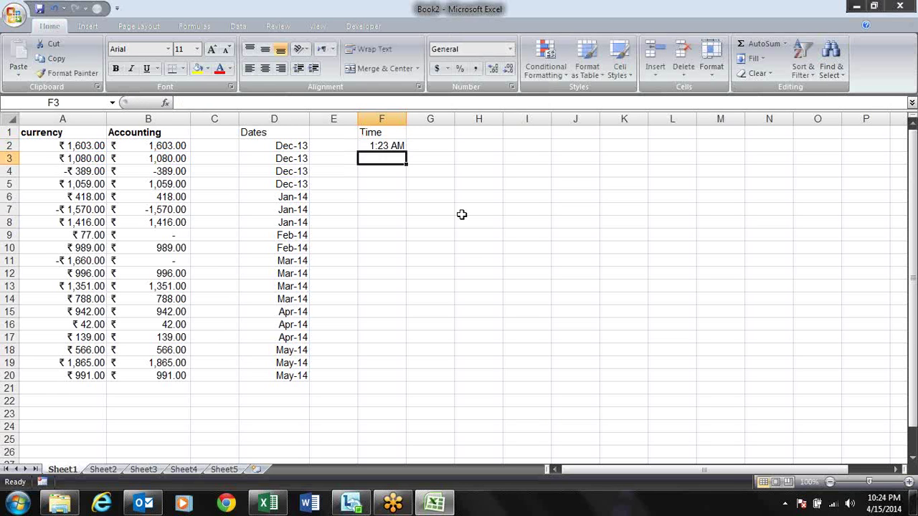
# Compare the Time formats for cell F2 and apply the 37:30:55 type.
pyautogui.press('Up')
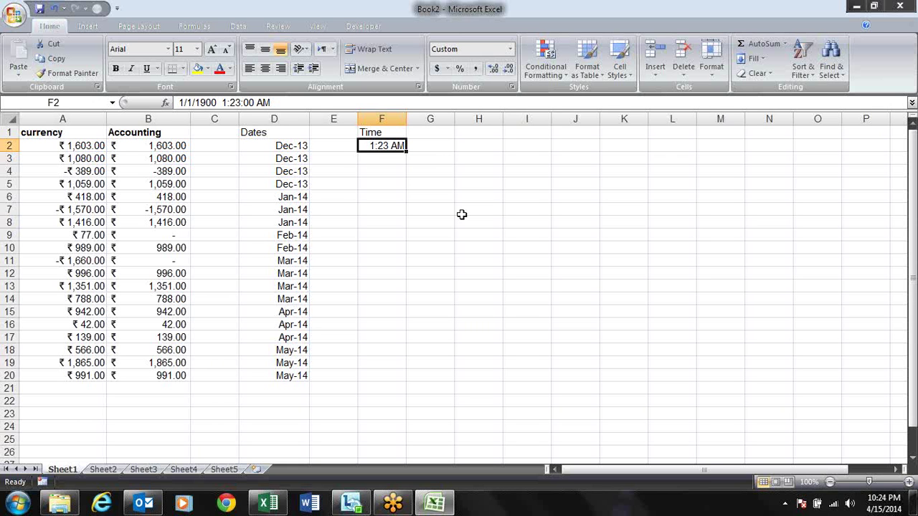
pyautogui.click(512, 86)
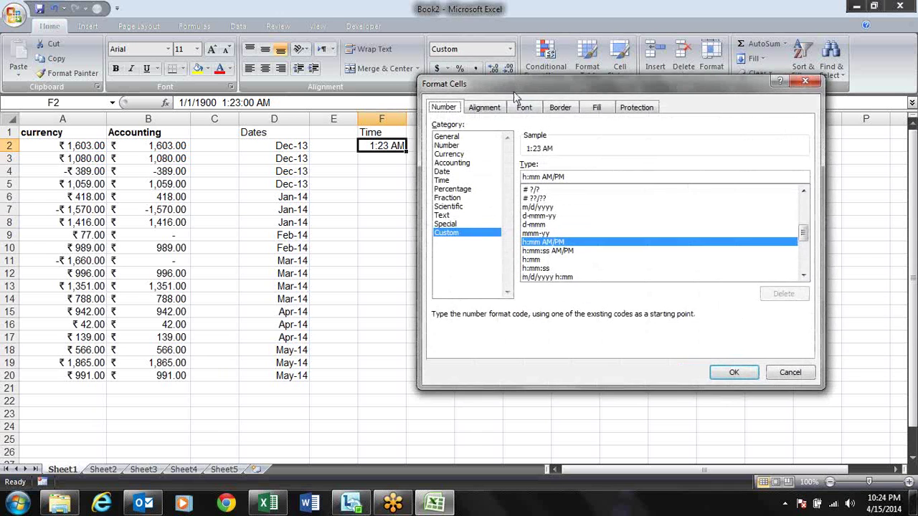
pyautogui.moveTo(514, 92); pyautogui.dragTo(593, 82)
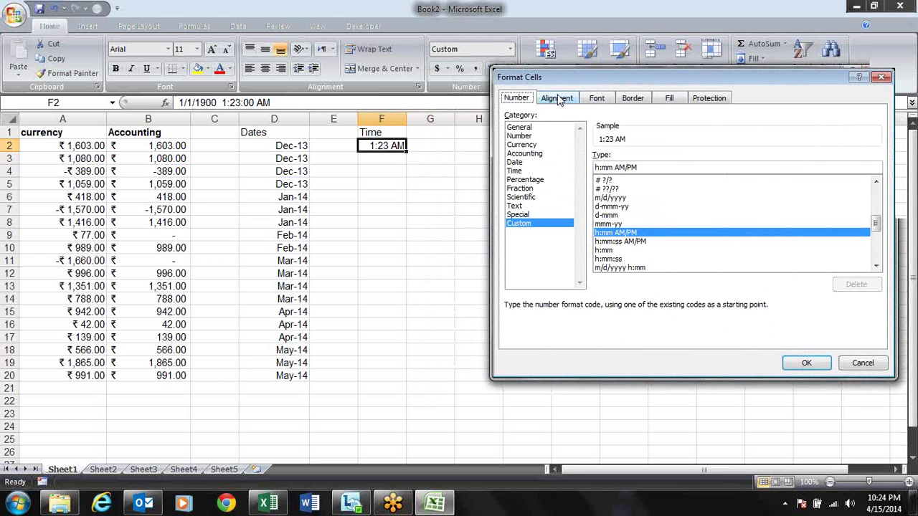
pyautogui.click(523, 172)
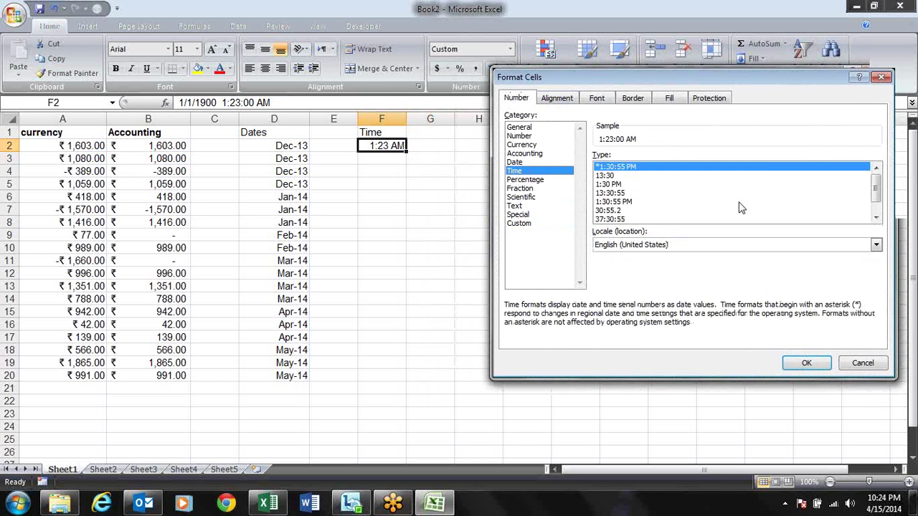
pyautogui.click(611, 219)
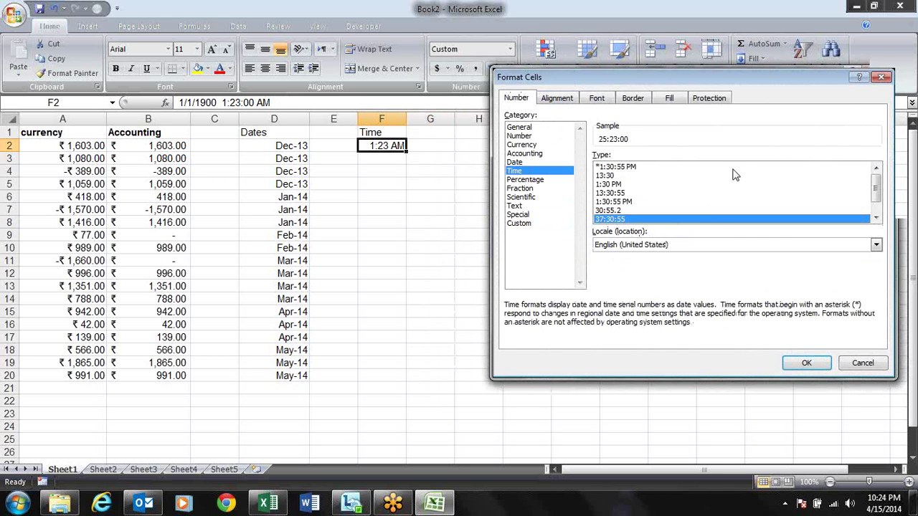
pyautogui.click(621, 167)
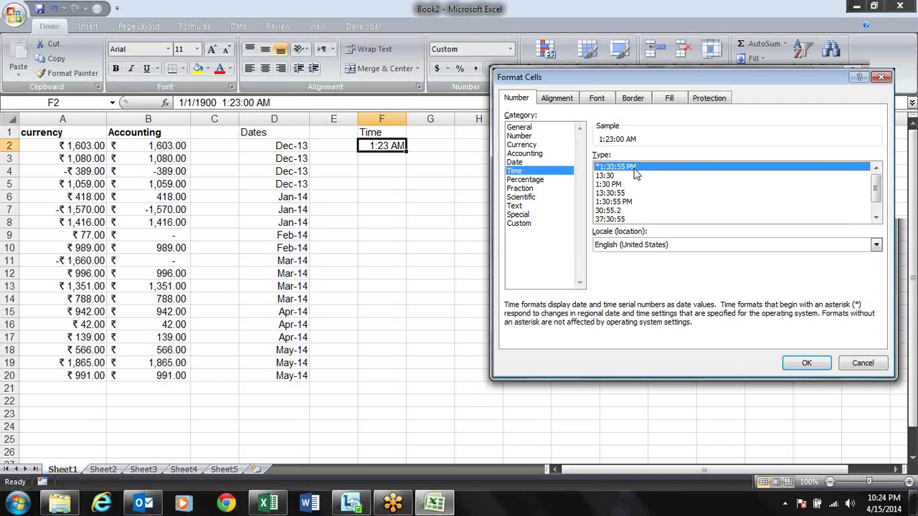
pyautogui.click(614, 177)
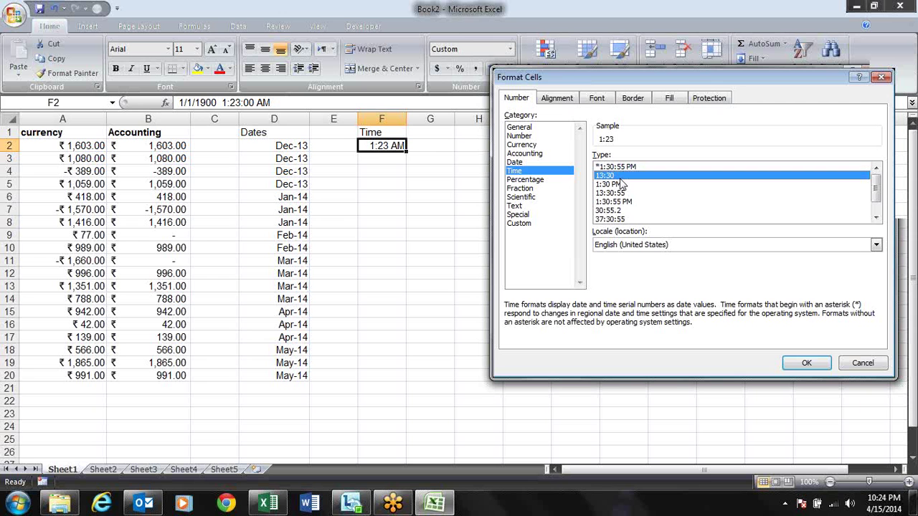
pyautogui.click(619, 212)
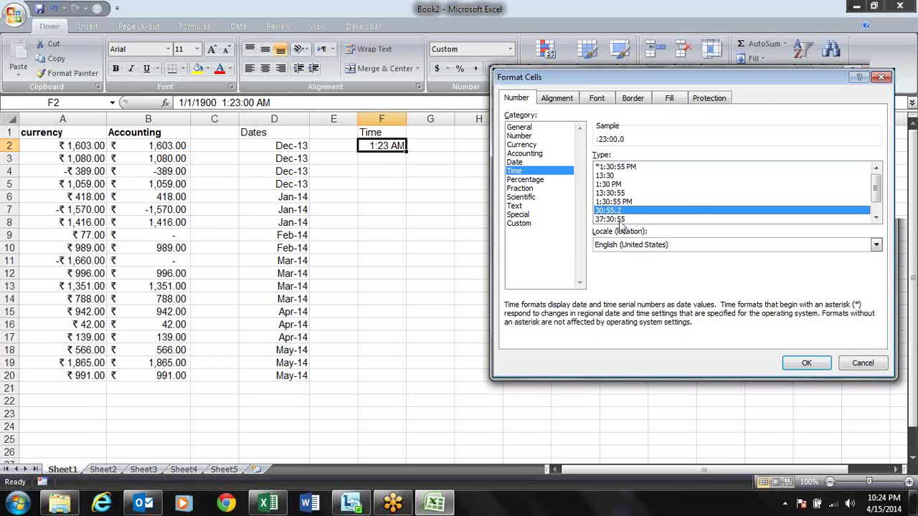
pyautogui.click(620, 220)
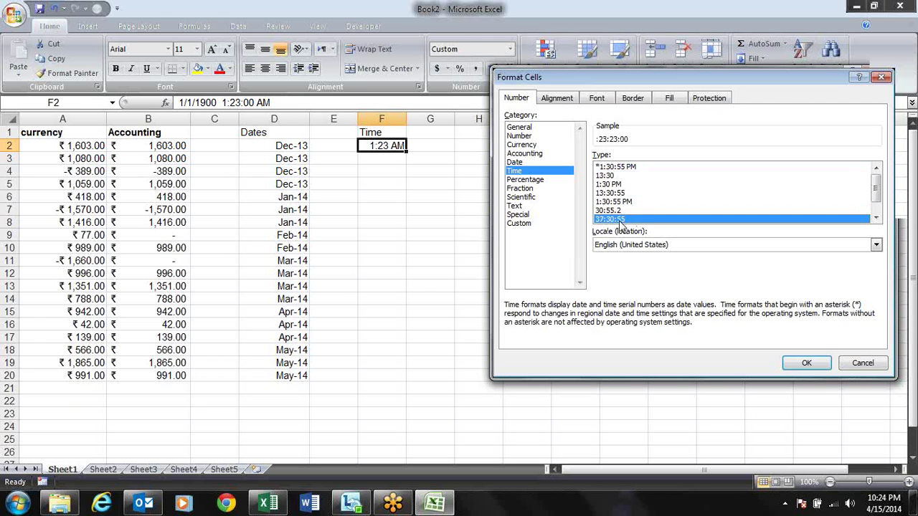
pyautogui.click(796, 365)
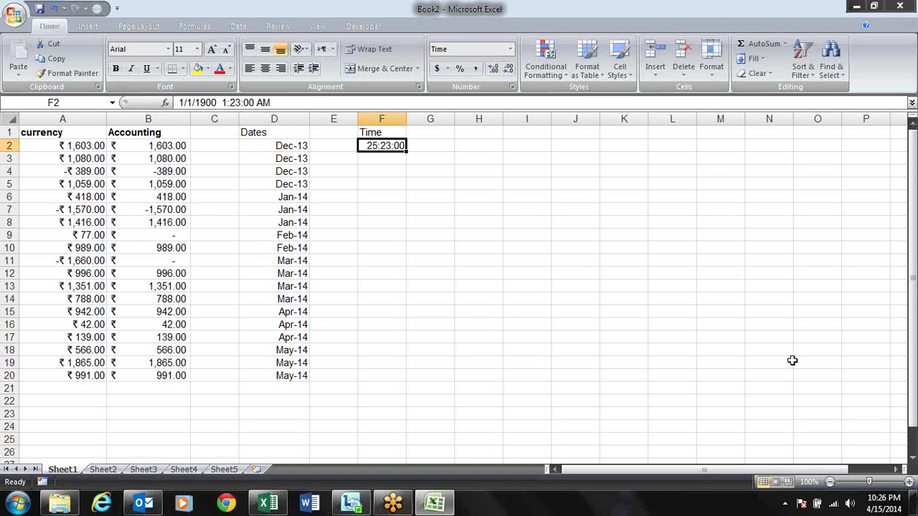
# Reset cell F2 to the General number format and delete its contents.
pyautogui.hotkey('ctrl', 'shift', '~')
pyautogui.press('Delete')
pyautogui.press('Home')
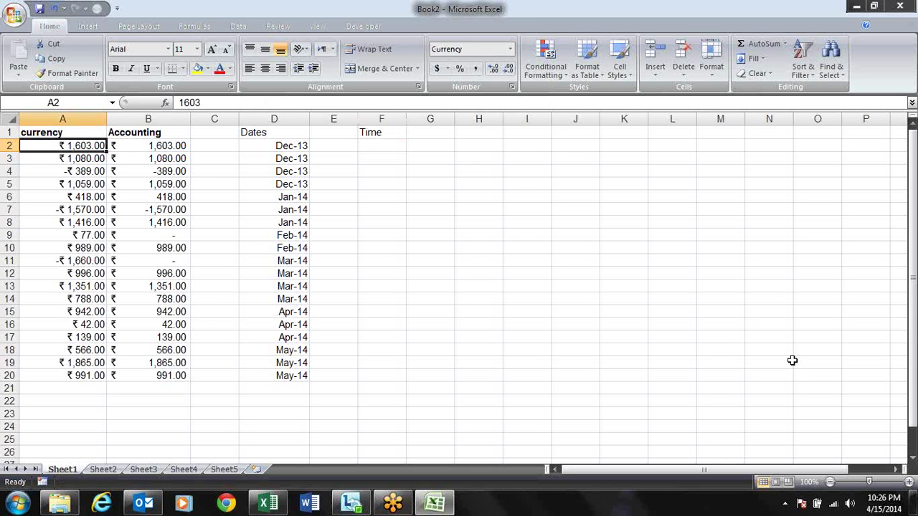
# Enter the date and time 15-apr-14 10:00 am in cell F2.
pyautogui.press('Right')
pyautogui.press('Right')
pyautogui.press('Right')
pyautogui.press('Right')
pyautogui.press('Right')
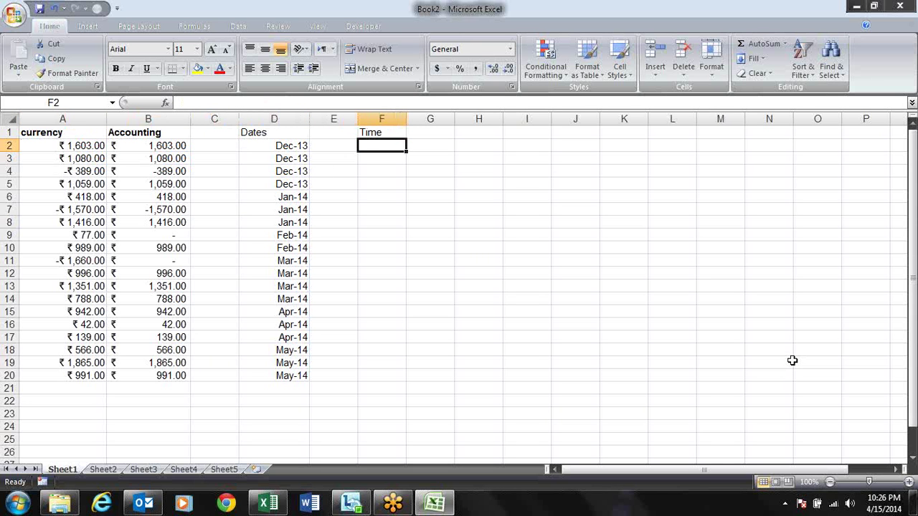
pyautogui.write('15-ap')
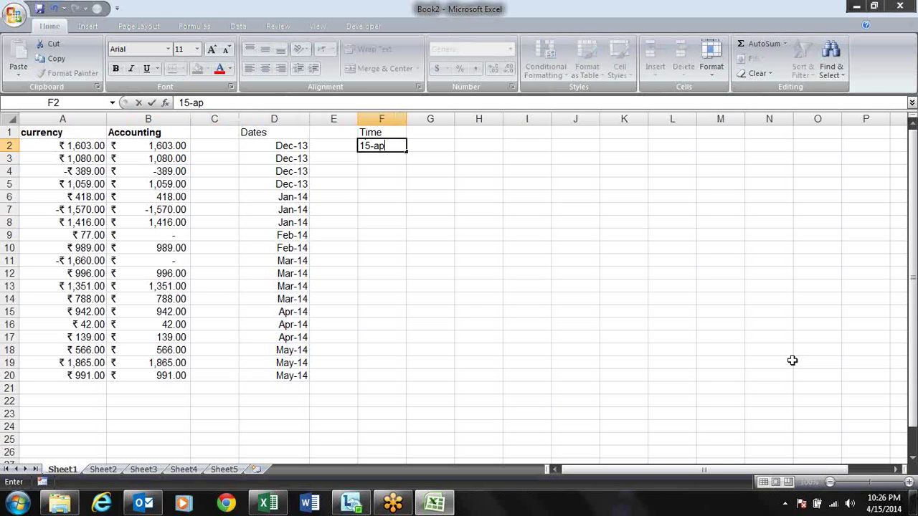
pyautogui.write('r-14 10:00')
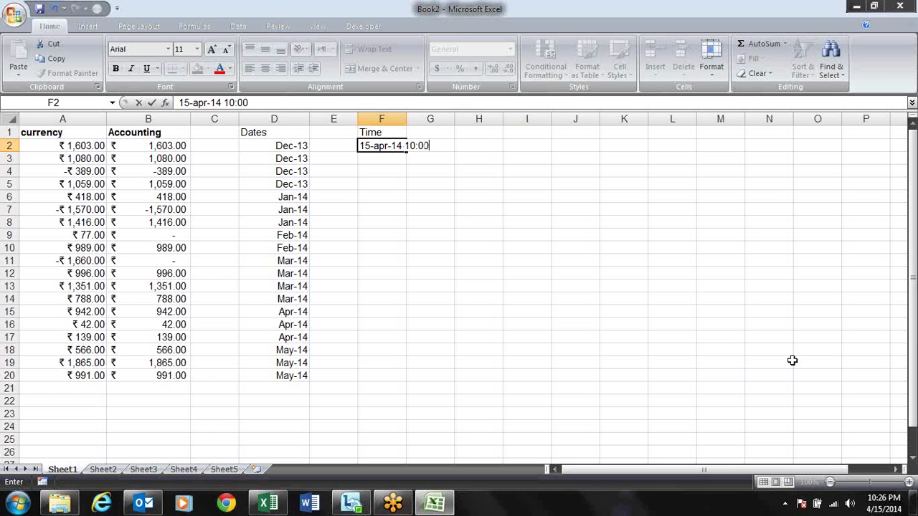
pyautogui.write(' am')
pyautogui.press('Return')
pyautogui.press('Up')
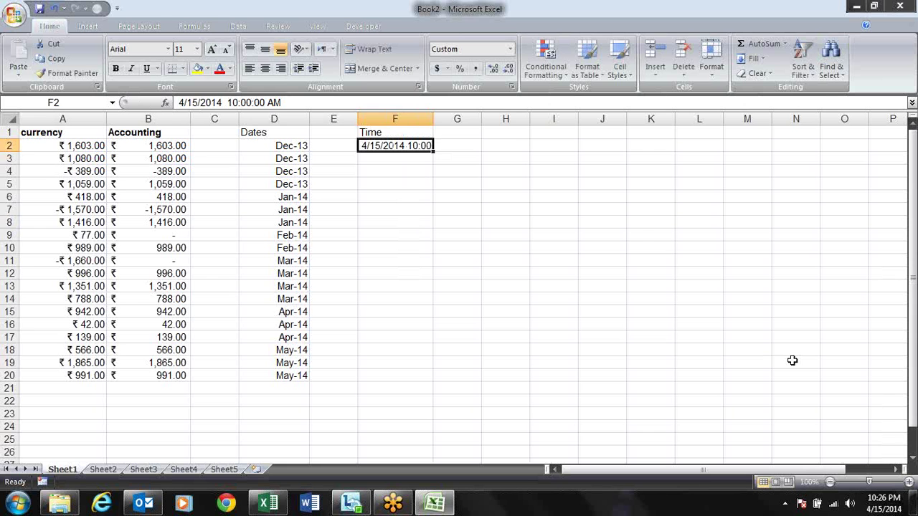
# Copy the date and time from F2 into G2 and autofit the width of column G.
pyautogui.press('Right')
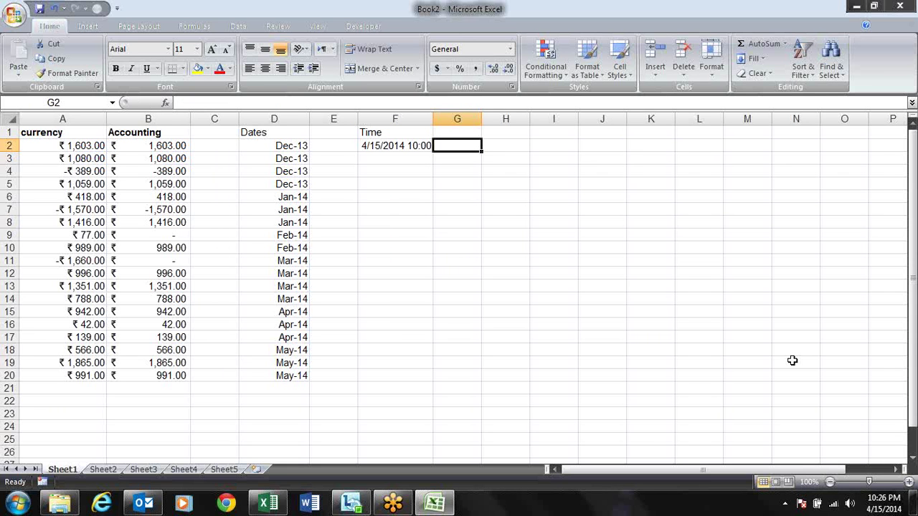
pyautogui.press('Up')
pyautogui.press('Down')
pyautogui.press('Left')
pyautogui.hotkey('ctrl', 'c')
pyautogui.press('Right')
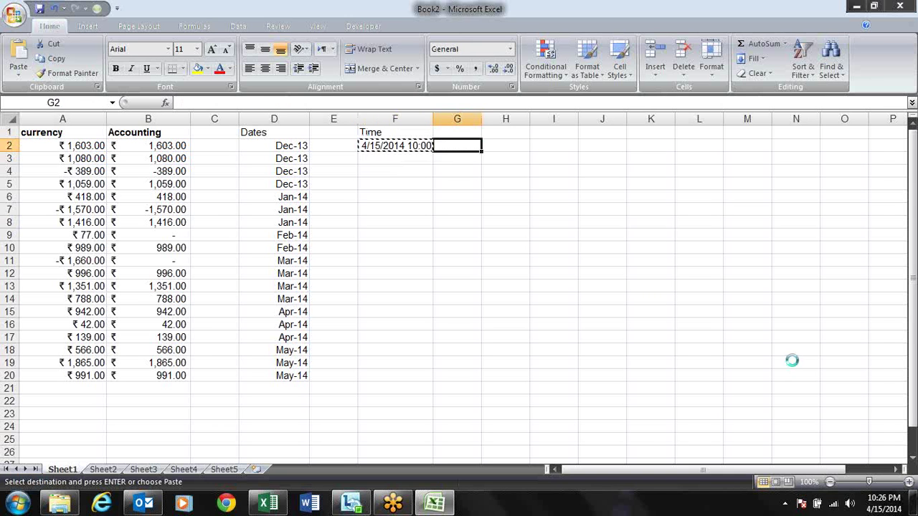
pyautogui.press('Return')
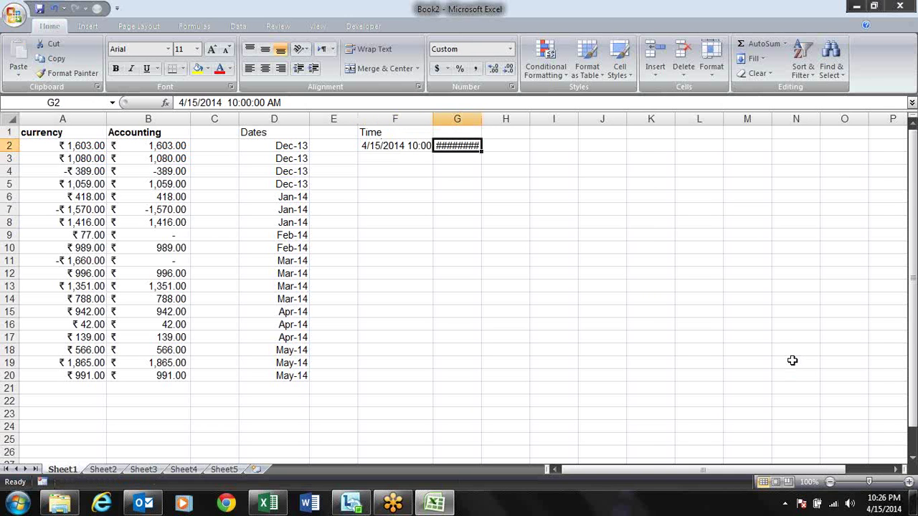
pyautogui.doubleClick(482, 119)
# Change the date and time in G2 to 4/17/2014 2:00:00 PM.
pyautogui.press('F2')
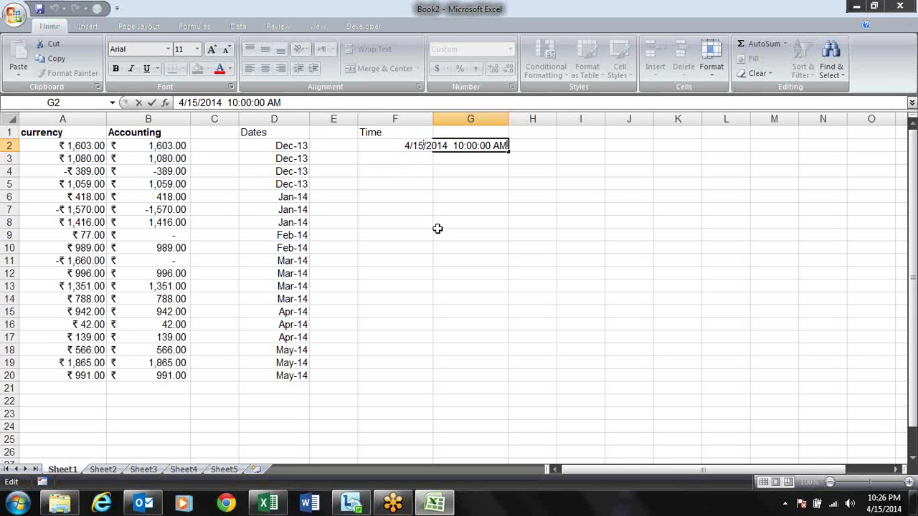
pyautogui.press('BackSpace')
pyautogui.write('7')
pyautogui.click(464, 146)
pyautogui.press('BackSpace')
pyautogui.press('BackSpace')
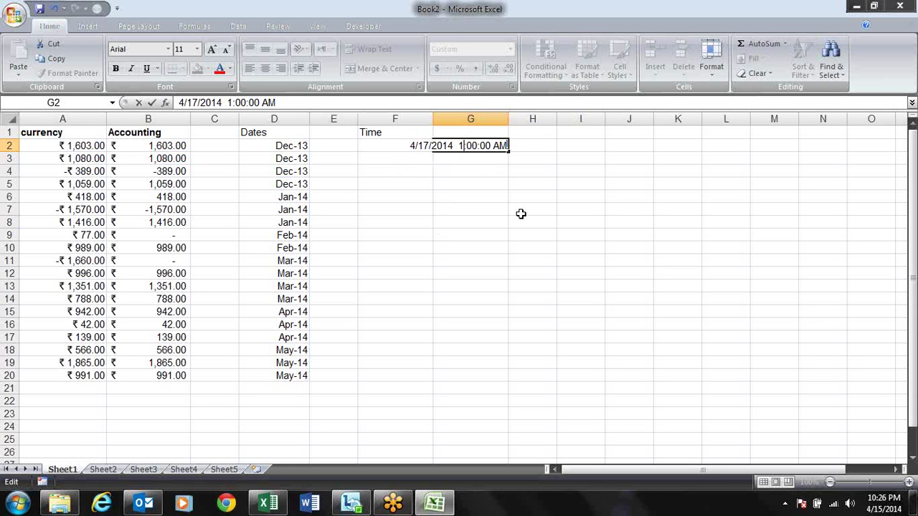
pyautogui.write('2')
pyautogui.press('Right')
pyautogui.press('Right')
pyautogui.press('Right')
pyautogui.press('Right')
pyautogui.press('Right')
pyautogui.press('Right')
pyautogui.press('BackSpace')
pyautogui.write('p')
pyautogui.press('Return')
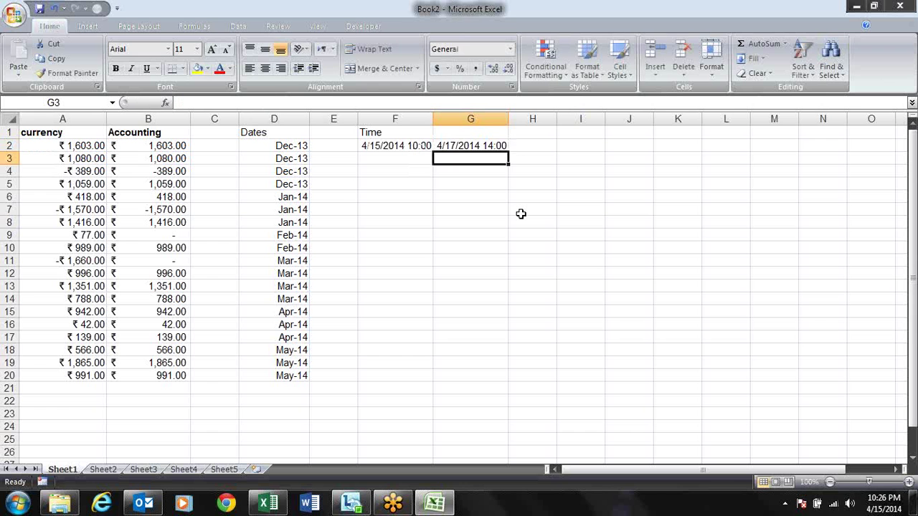
pyautogui.press('Up')
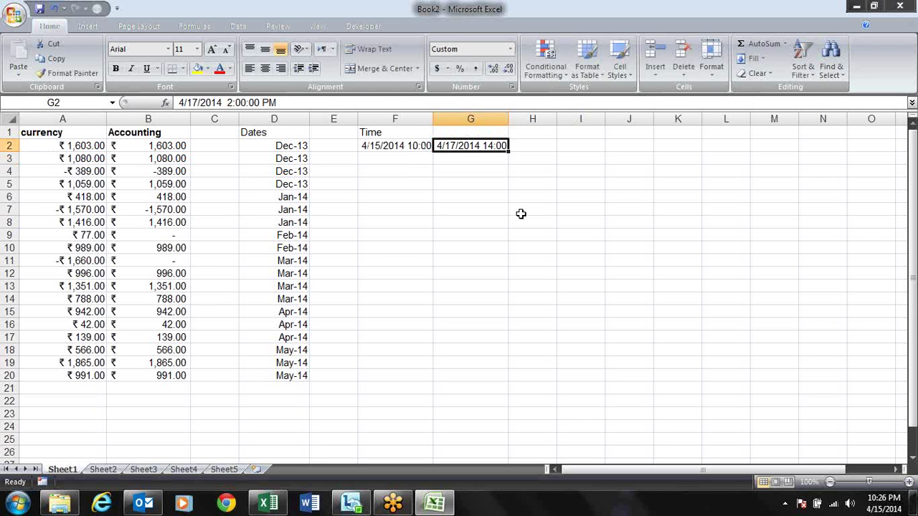
# Widen column F slightly and enter the headings In, Out and Total Hours in cells F1 to H1.
pyautogui.moveTo(432, 120); pyautogui.dragTo(443, 119)
pyautogui.click(416, 133)
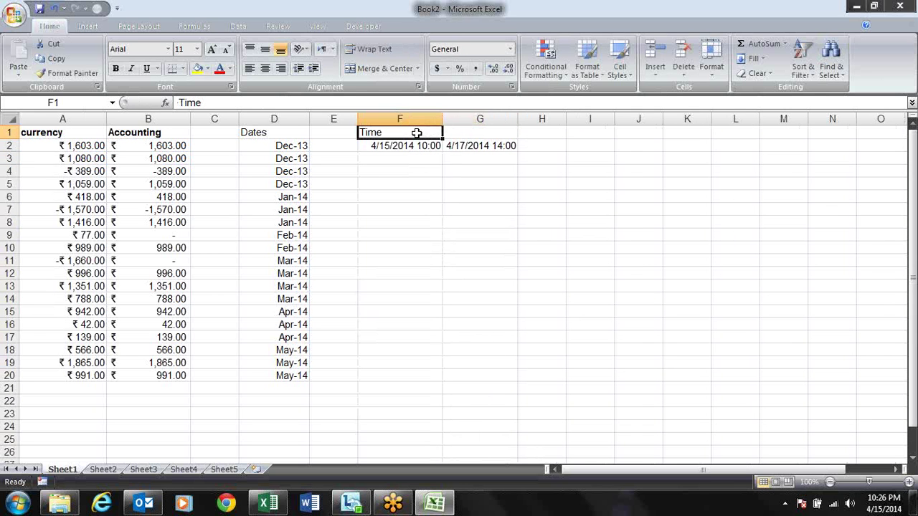
pyautogui.write('In')
pyautogui.press('Tab')
pyautogui.write('Out')
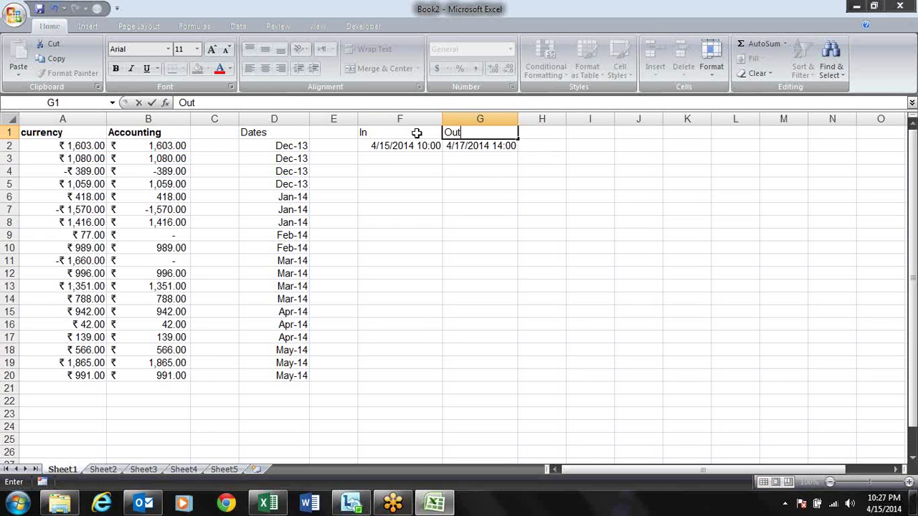
pyautogui.press('Tab')
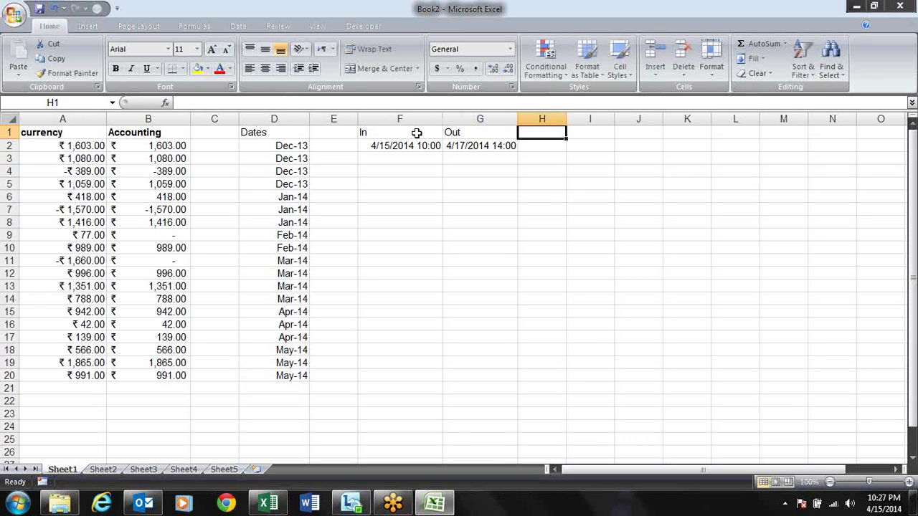
pyautogui.write('Total ')
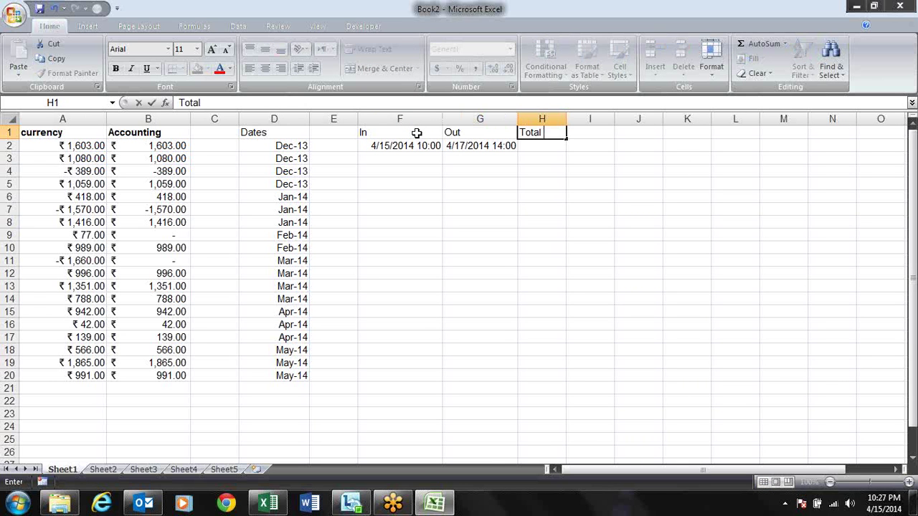
pyautogui.write('Hours')
pyautogui.press('Return')
# Calculate the elapsed time in cell H2 with the formula =G2-F2.
pyautogui.press('Right')
pyautogui.press('Right')
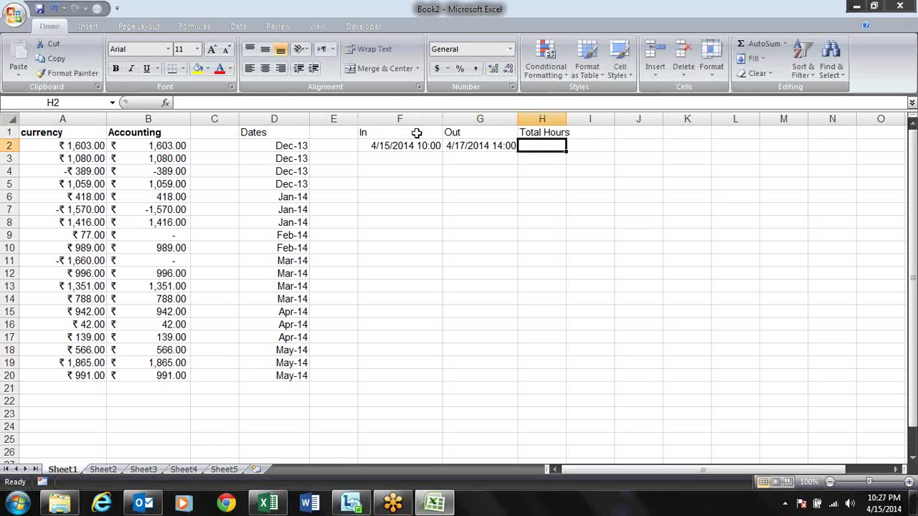
pyautogui.write('=')
pyautogui.press('Left')
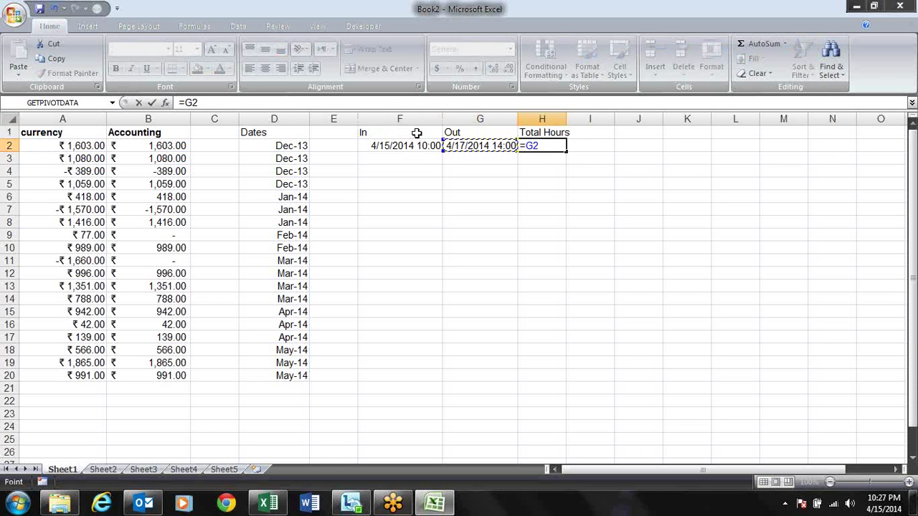
pyautogui.write('-')
pyautogui.press('Left')
pyautogui.press('Left')
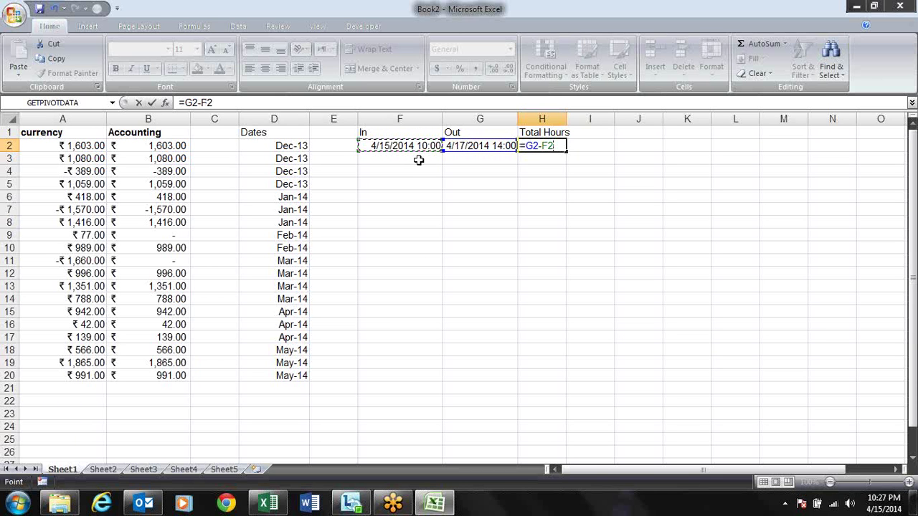
pyautogui.press('Return')
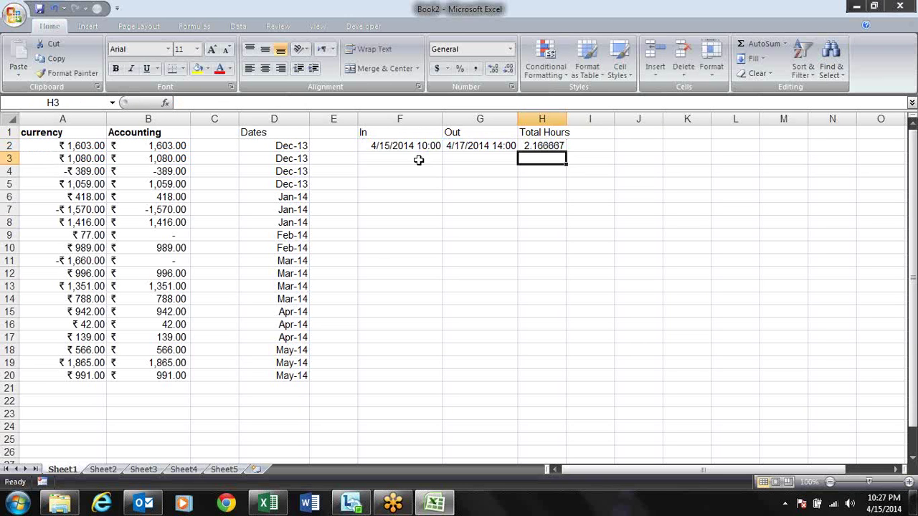
# Format the elapsed time in H2 with the Time type 37:30:55.
pyautogui.press('Up')
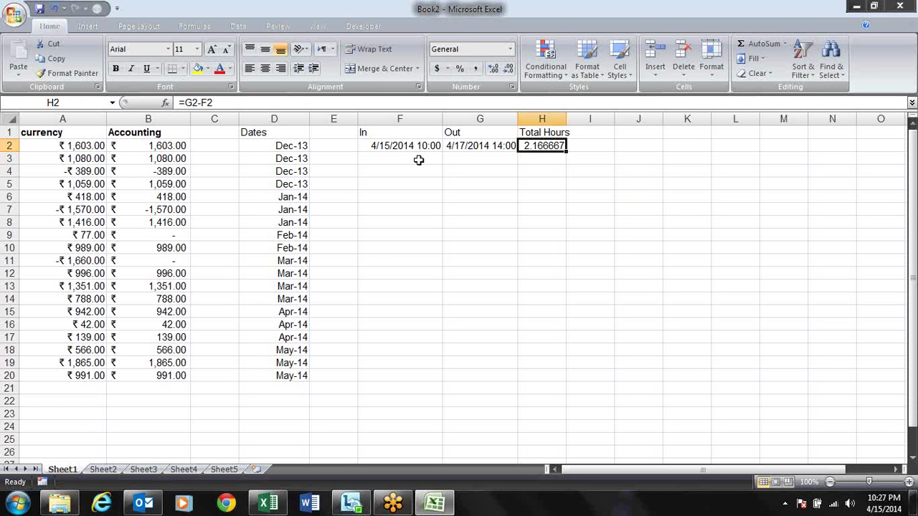
pyautogui.click(511, 87)
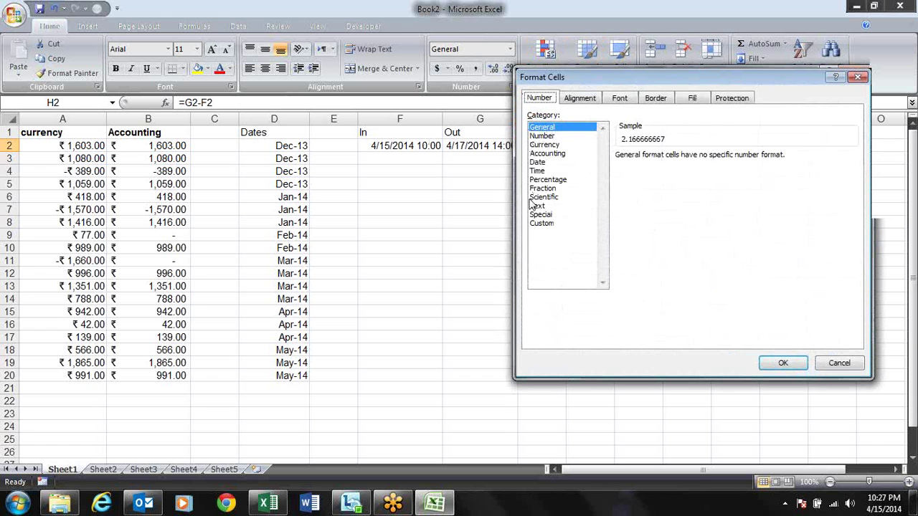
pyautogui.click(537, 172)
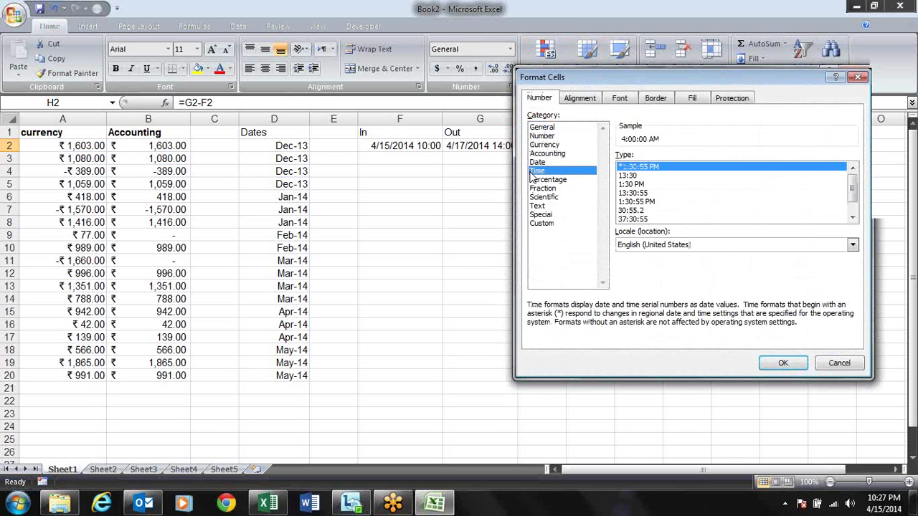
pyautogui.click(640, 221)
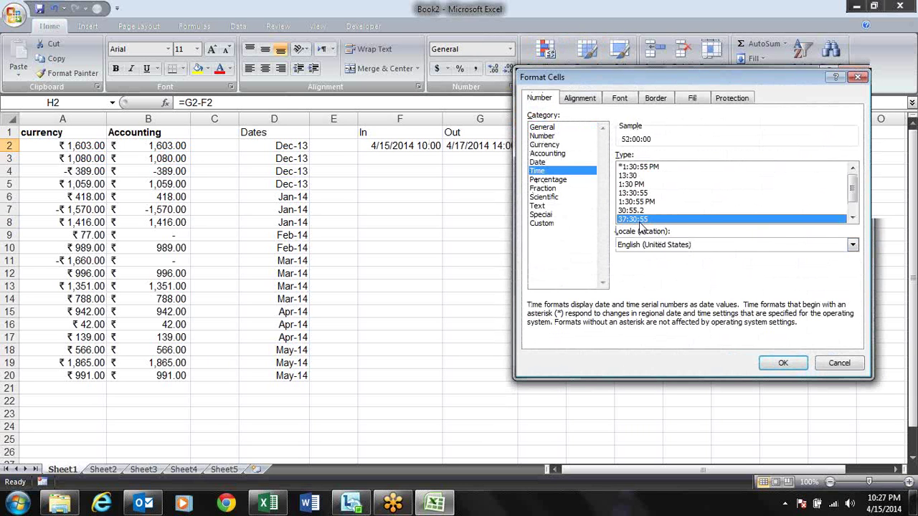
pyautogui.click(783, 363)
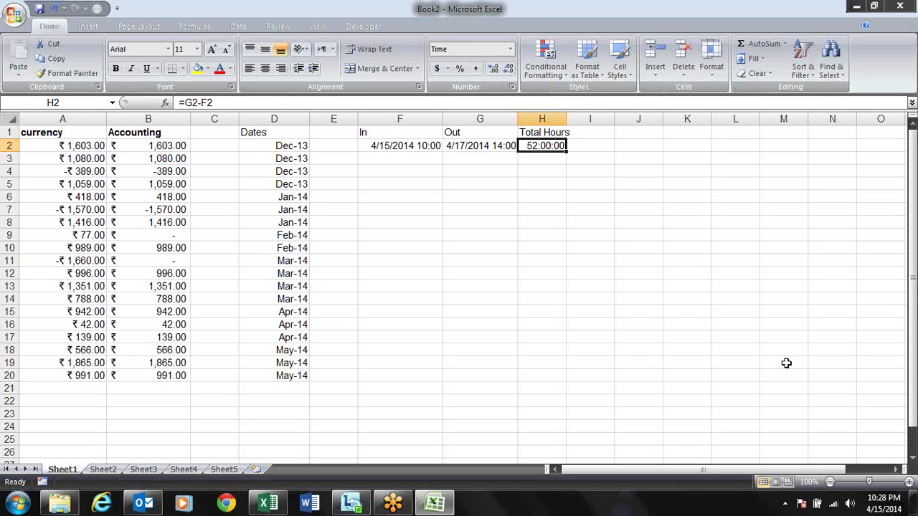
pyautogui.press('Left')
pyautogui.press('Left')
pyautogui.press('Right')
pyautogui.press('Right')
pyautogui.press('Right')
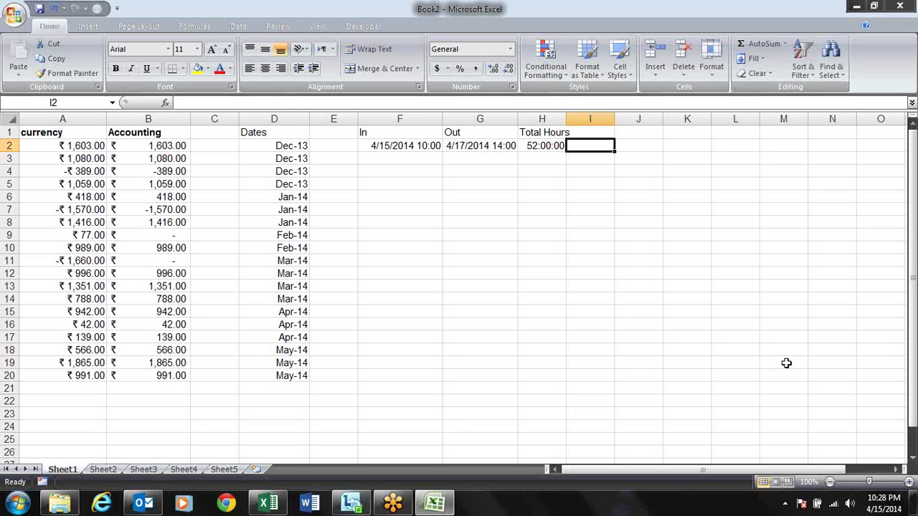
pyautogui.press('Left')
pyautogui.press('Left')
pyautogui.press('Left')
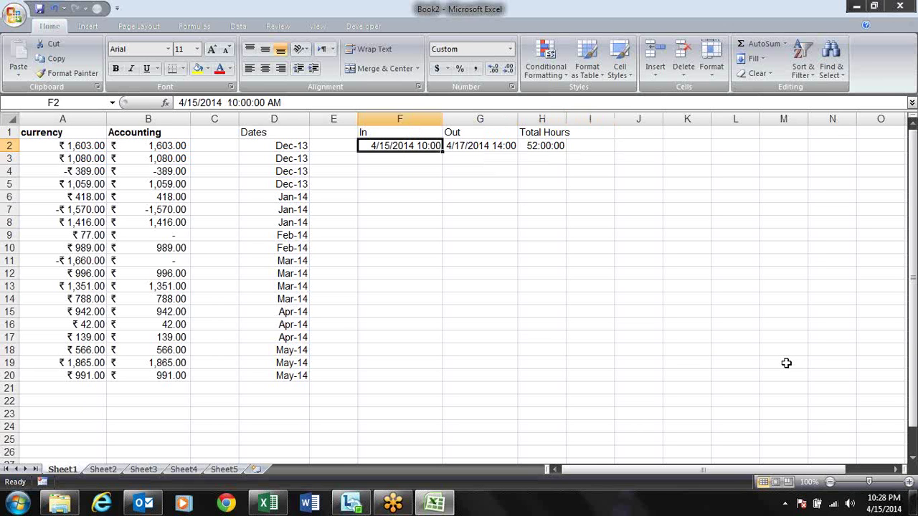
pyautogui.press('Down')
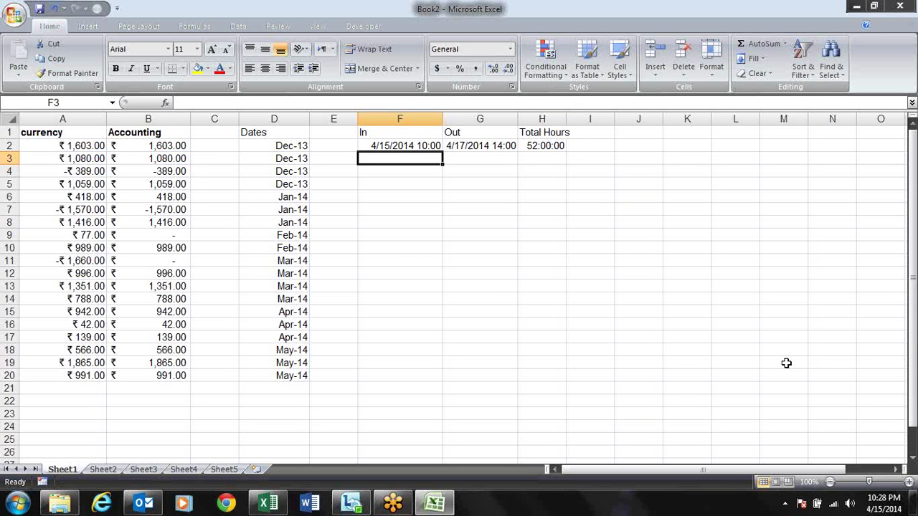
pyautogui.press('Down')
pyautogui.press('Down')
pyautogui.press('Down')
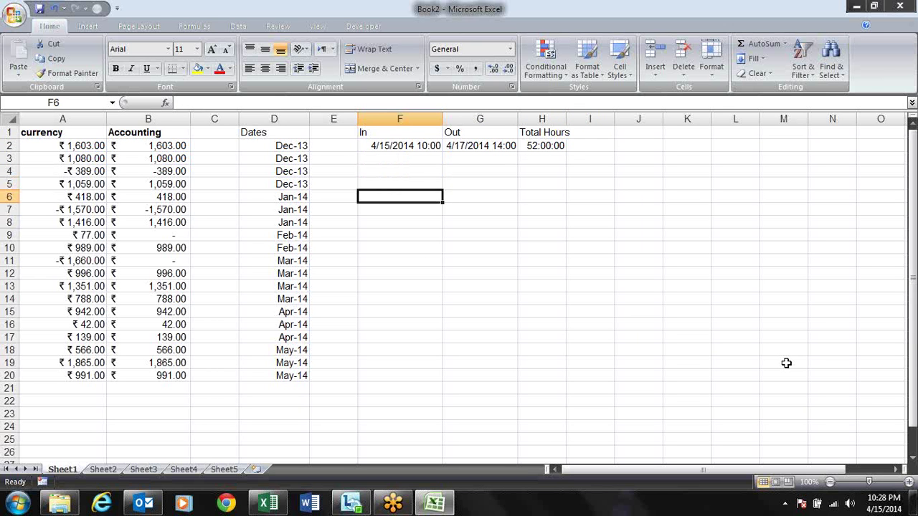
pyautogui.press('Up')
pyautogui.press('Up')
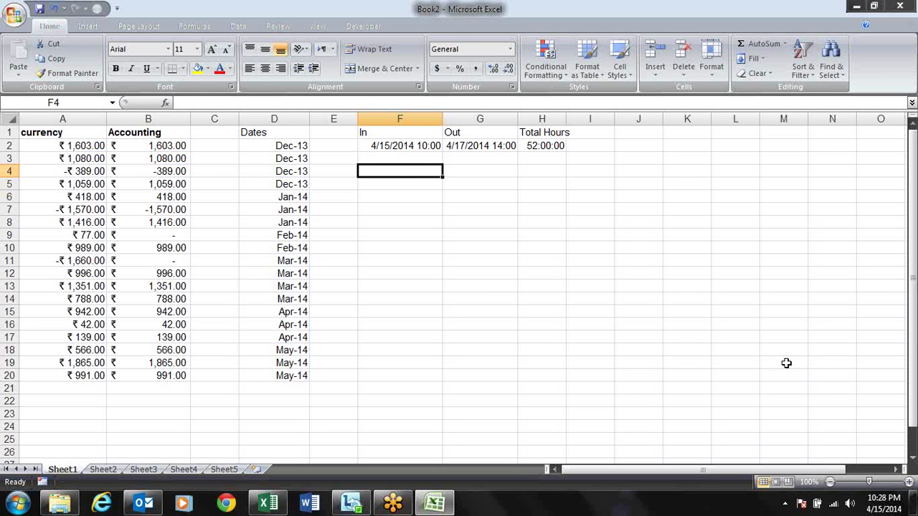
# Enter the current date 4/15/2014 in cell F5 and switch its format from the 15-Apr-14 style to General.
pyautogui.press('Down')
pyautogui.press('Up')
pyautogui.press('Down')
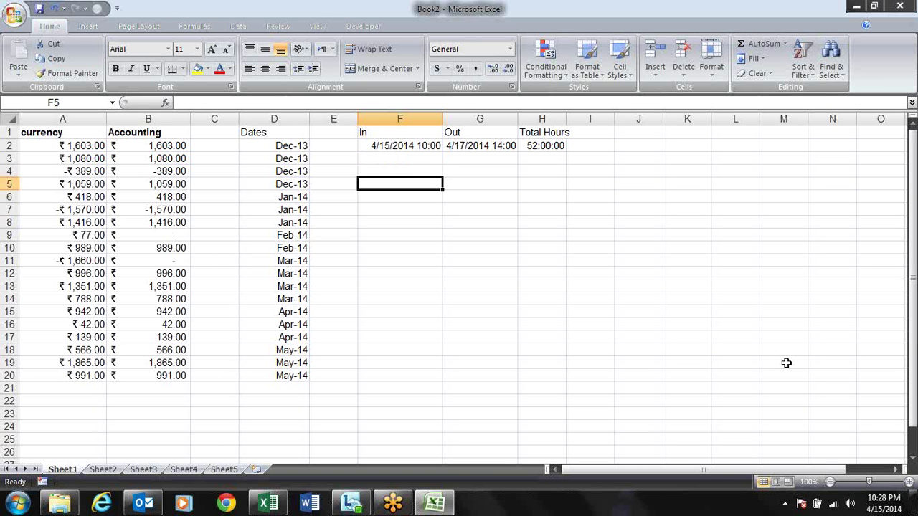
pyautogui.hotkey('ctrl', ';')
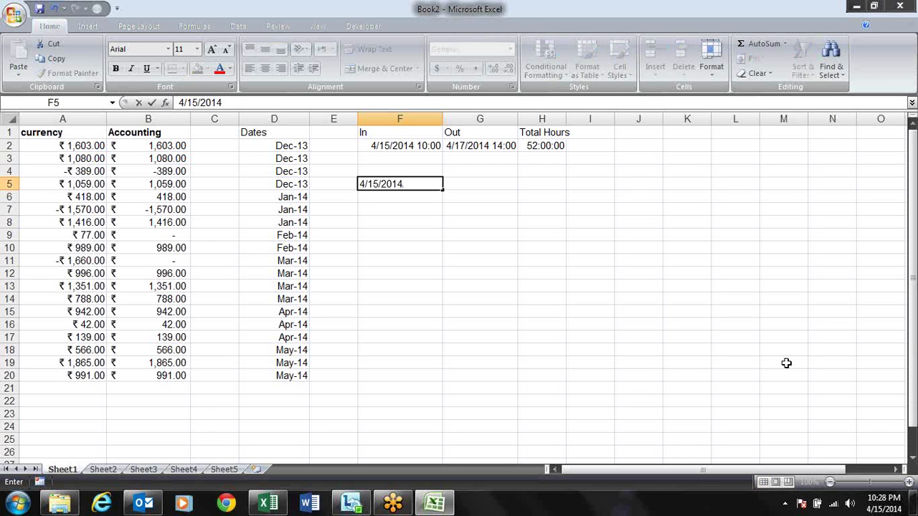
pyautogui.hotkey('ctrl', 'Return')
pyautogui.hotkey('ctrl', 'shift', '3')
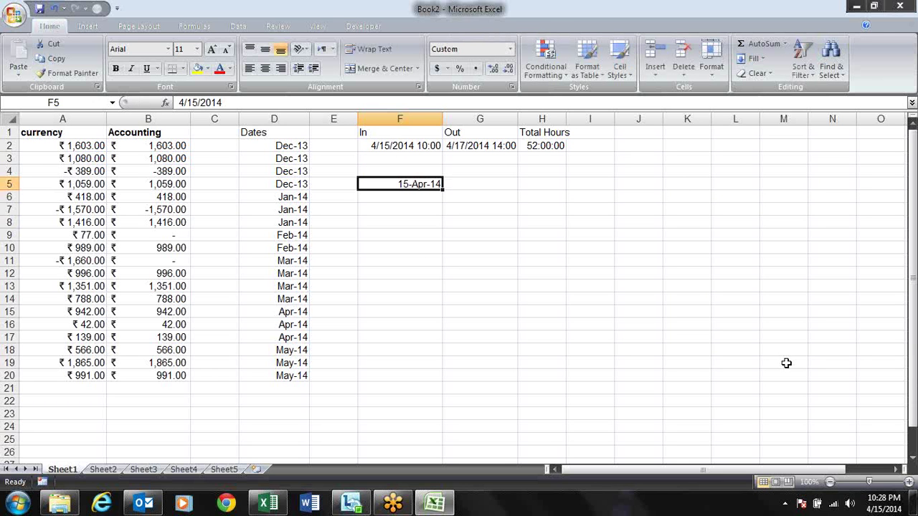
pyautogui.hotkey('ctrl', 'shift', '`')
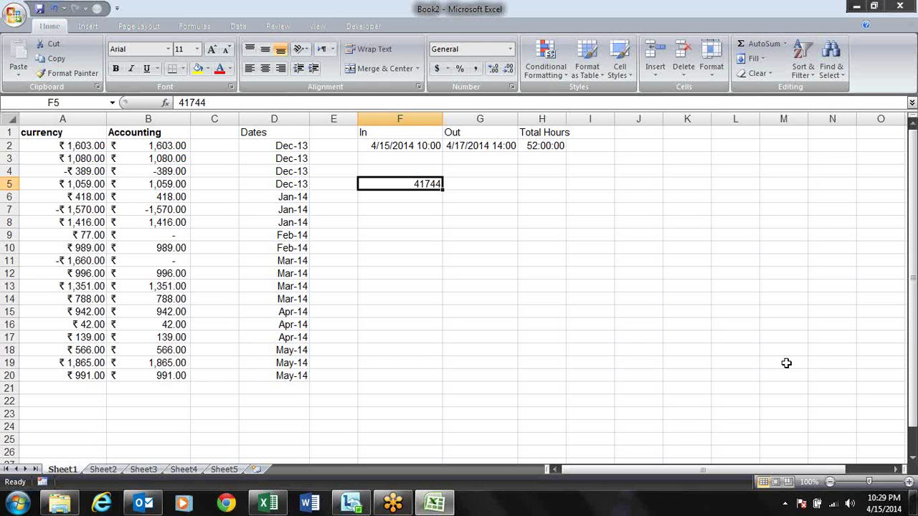
# Enter the current date and time in cell G5 with the formula =NOW().
pyautogui.press('Right')
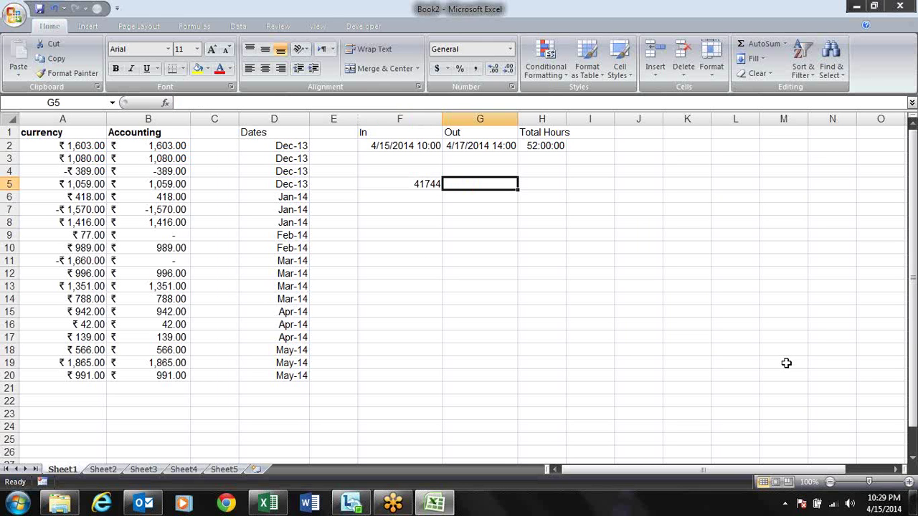
pyautogui.write('=now')
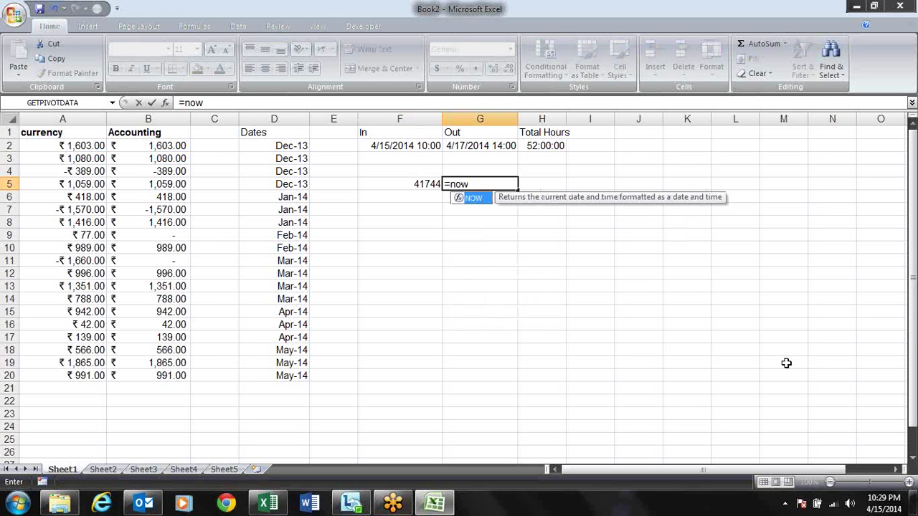
pyautogui.press('Tab')
pyautogui.press('Return')
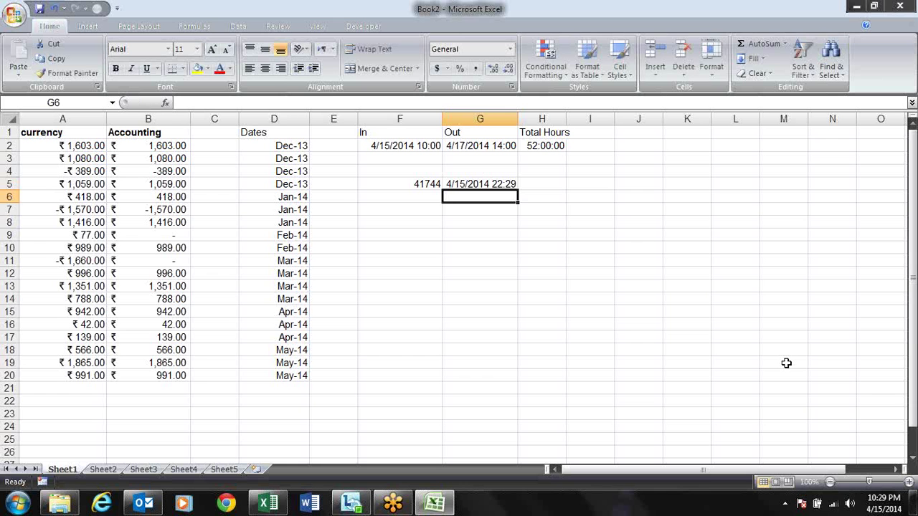
pyautogui.press('Up')
pyautogui.press('F2')
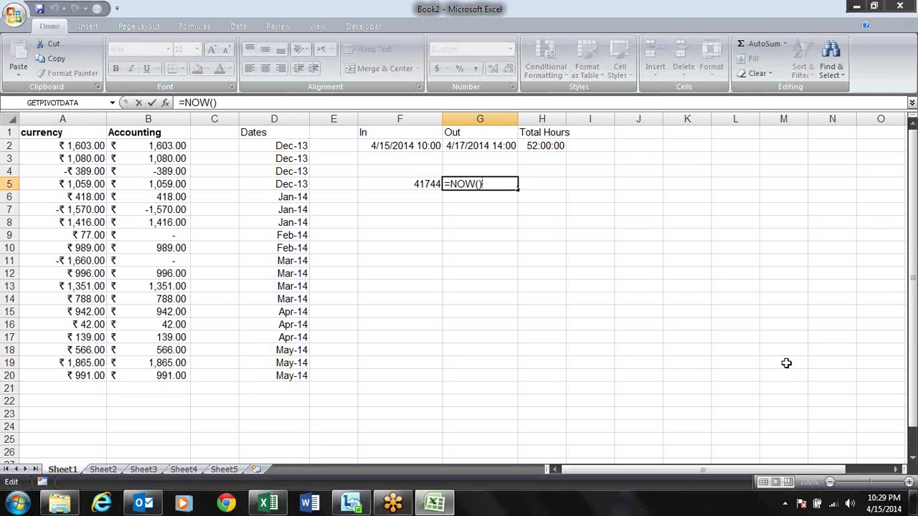
pyautogui.press('Escape')
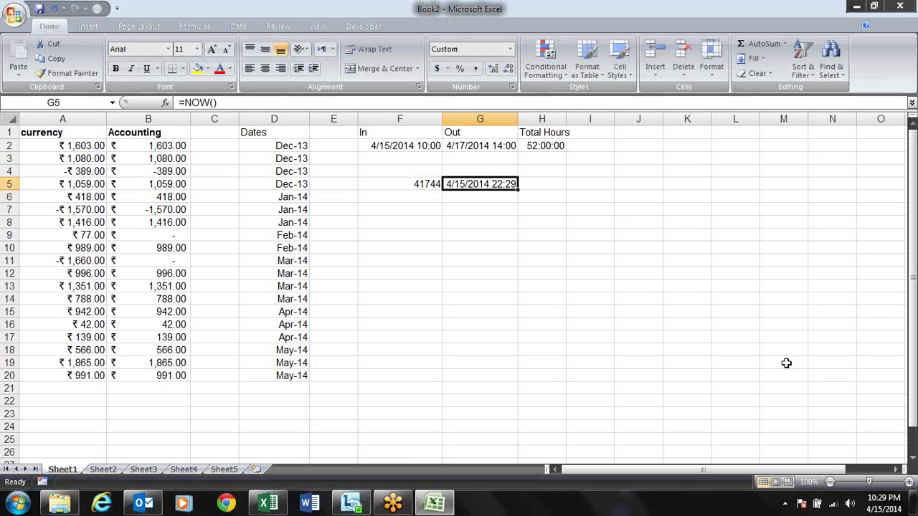
# Copy cell G5 and paste only its value into G7, and compare it with the date serial number in F5.
pyautogui.hotkey('ctrl', 'c')
pyautogui.press('Down')
pyautogui.press('Down')
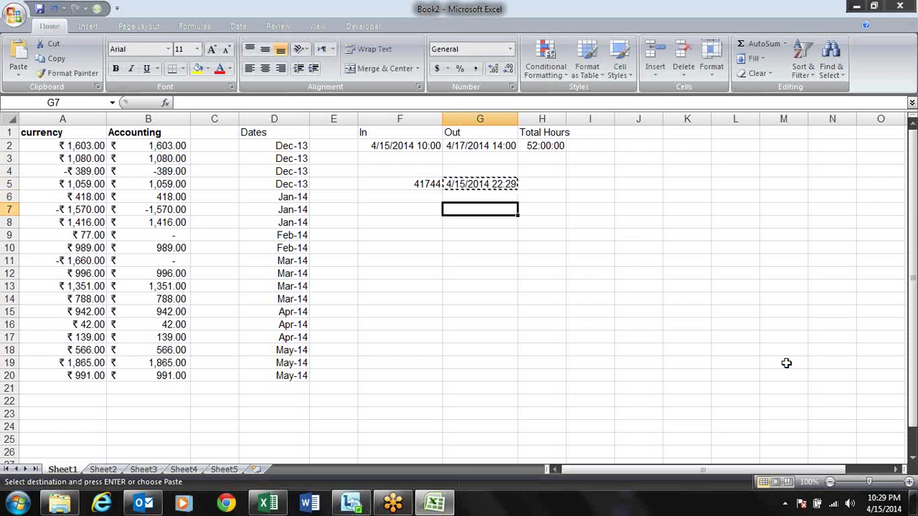
pyautogui.hotkey('ctrl', 'alt', 'v')
pyautogui.press('v')
pyautogui.press('Return')
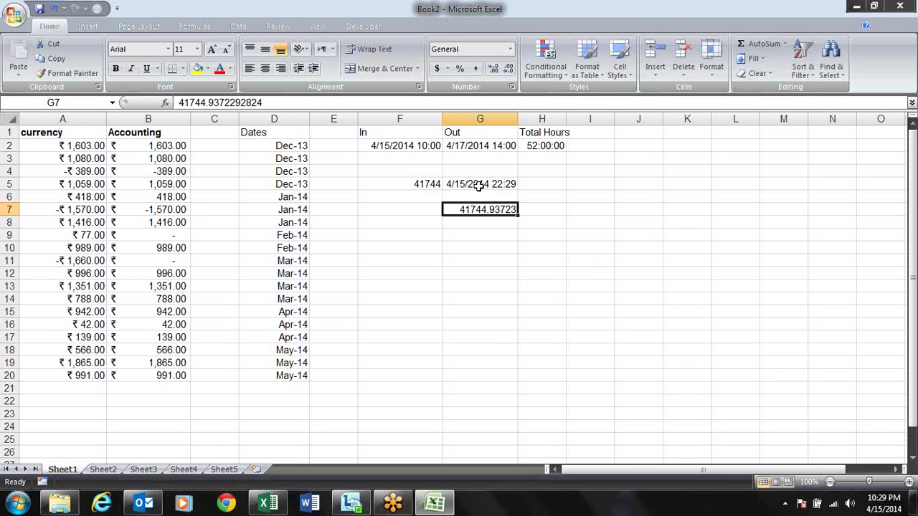
pyautogui.click(432, 182)
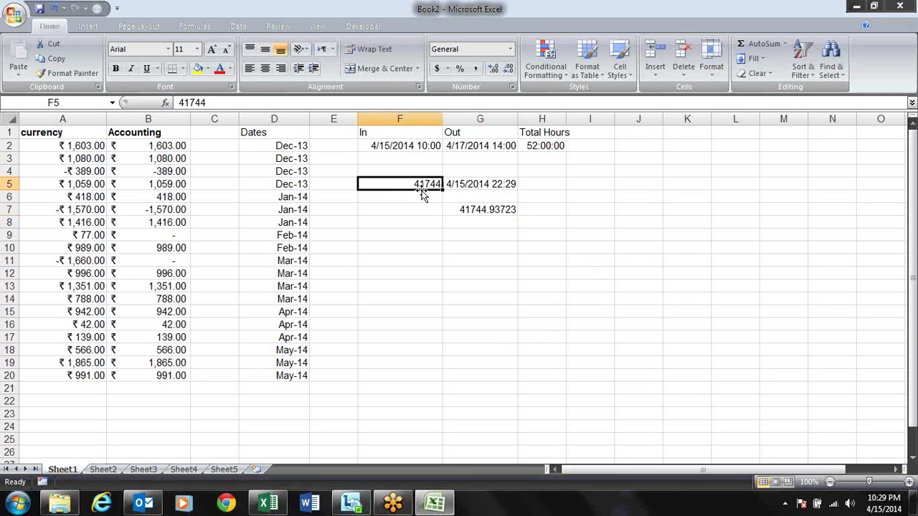
pyautogui.click(470, 213)
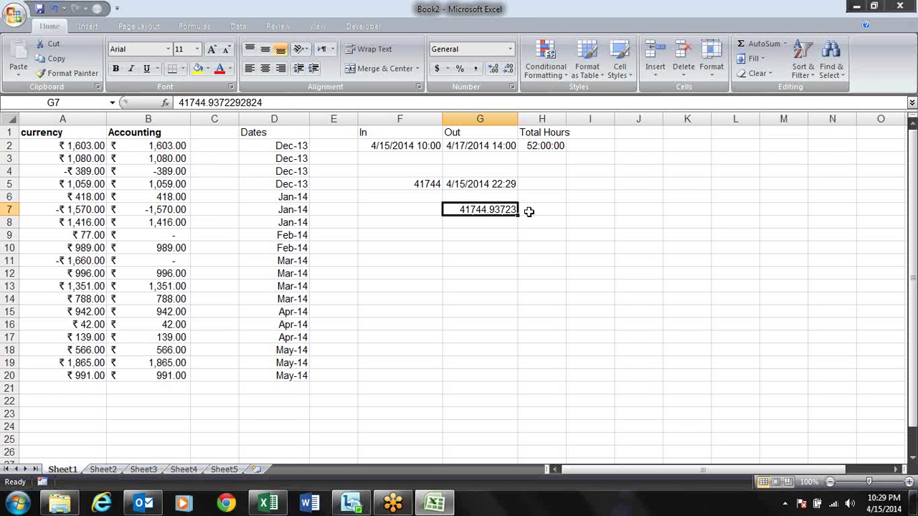
# Enter the current date in cell G8 with the formula =TODAY().
pyautogui.press('Down')
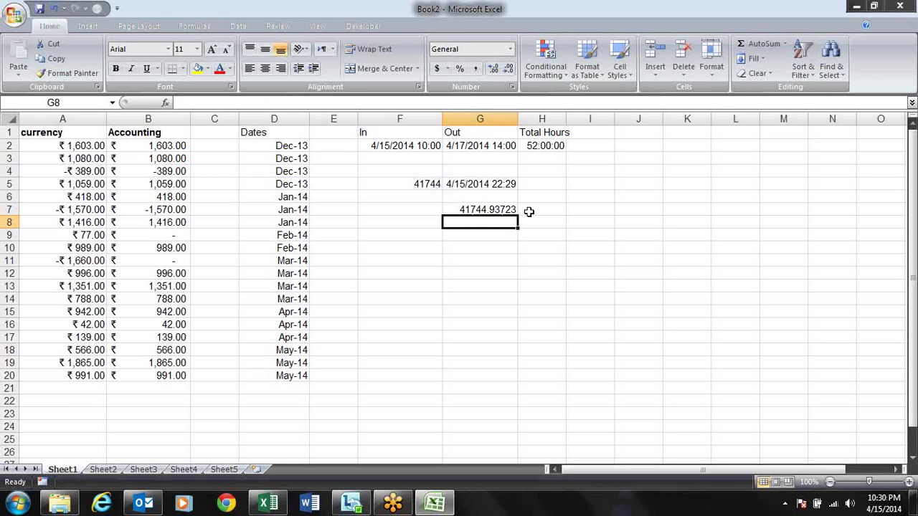
pyautogui.write('=tod')
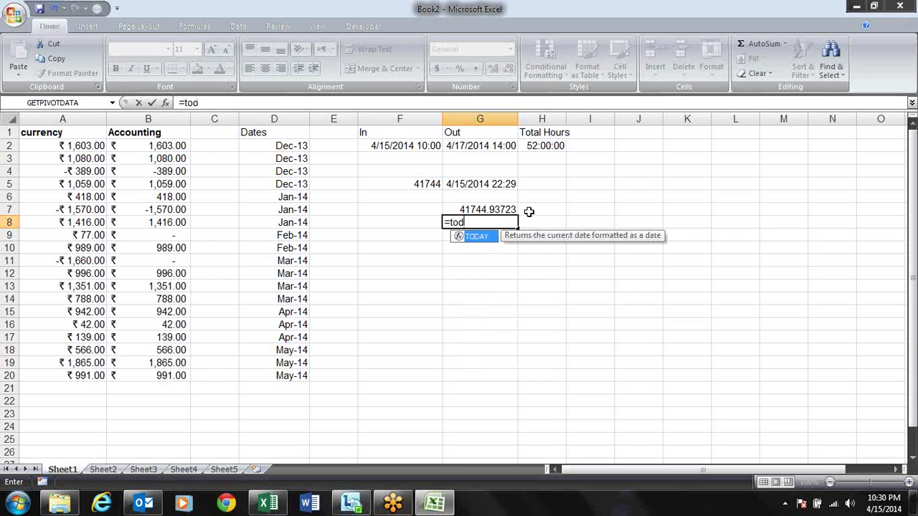
pyautogui.press('Tab')
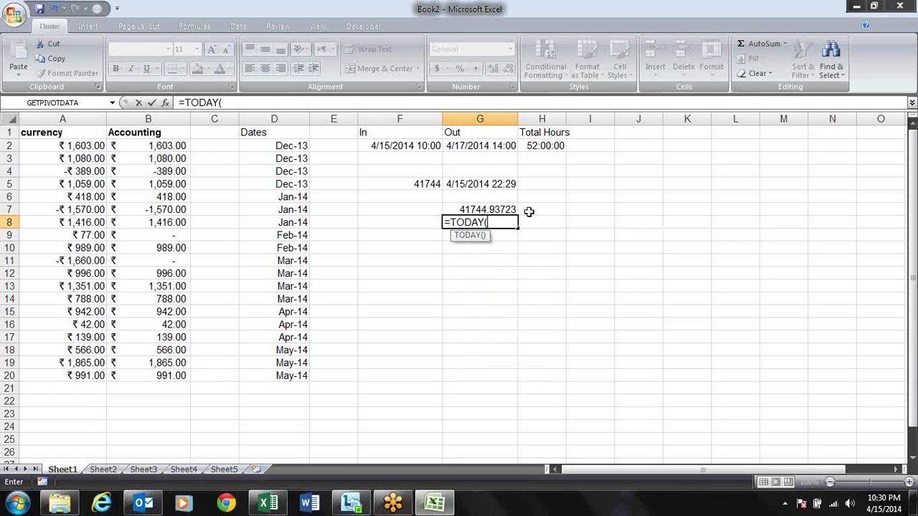
pyautogui.press('Return')
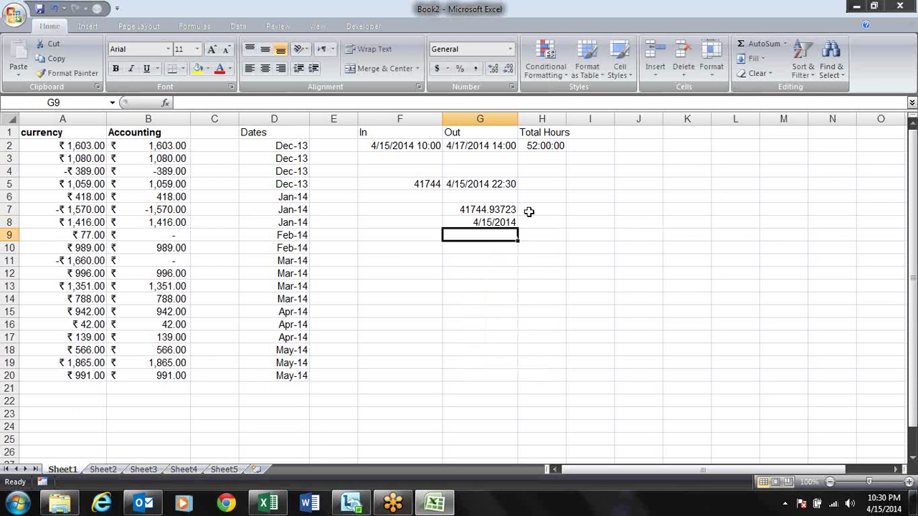
# Subtract the date from the date-and-time value in cell G9 with the formula =G7-G8.
pyautogui.write('=')
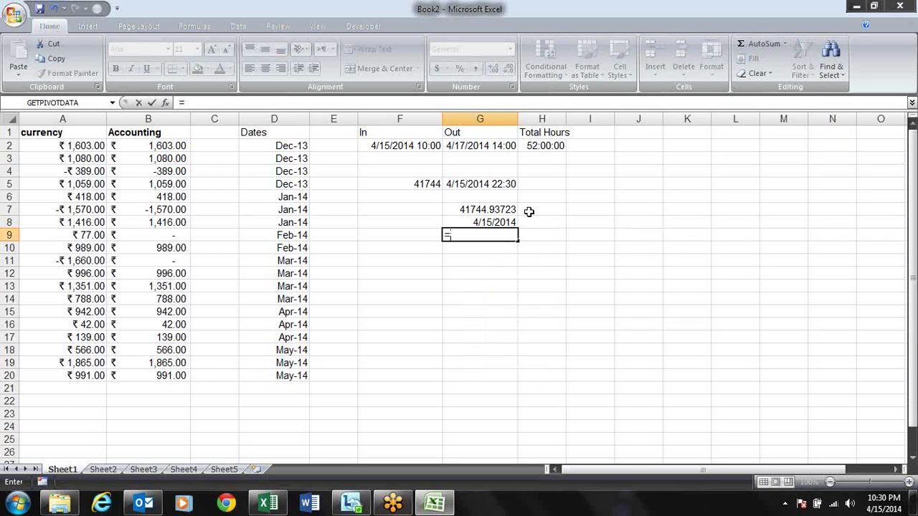
pyautogui.press('Up')
pyautogui.press('Up')
pyautogui.write('-')
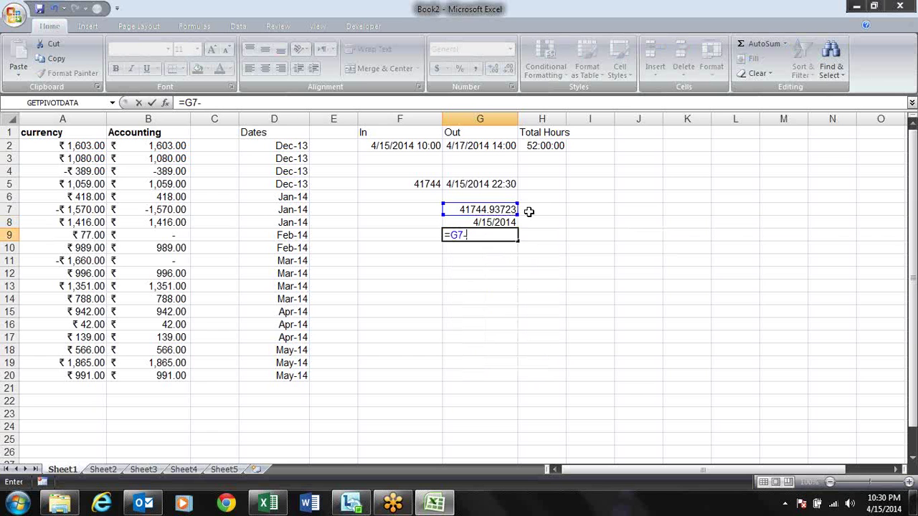
pyautogui.press('Up')
pyautogui.press('Return')
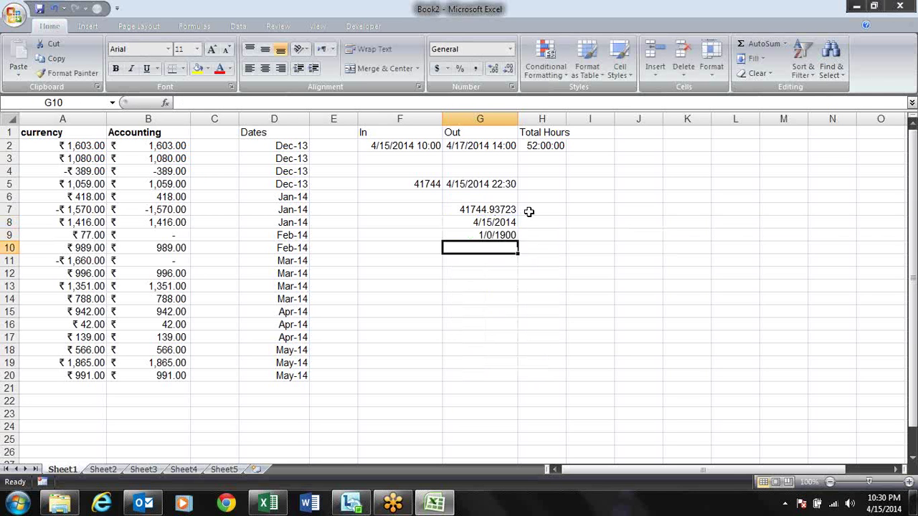
# Format the difference in G9 with the Time type 1:30 PM.
pyautogui.press('Up')
pyautogui.hotkey('ctrl', '1')
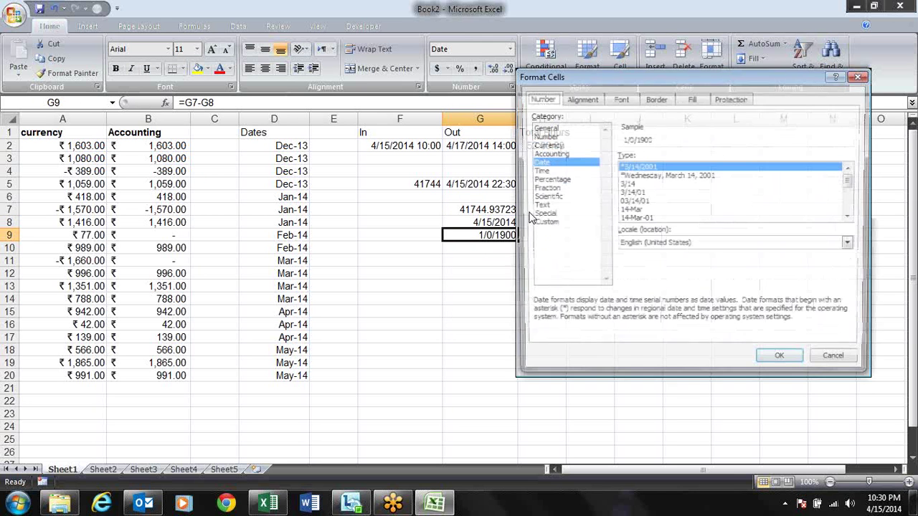
pyautogui.click(538, 172)
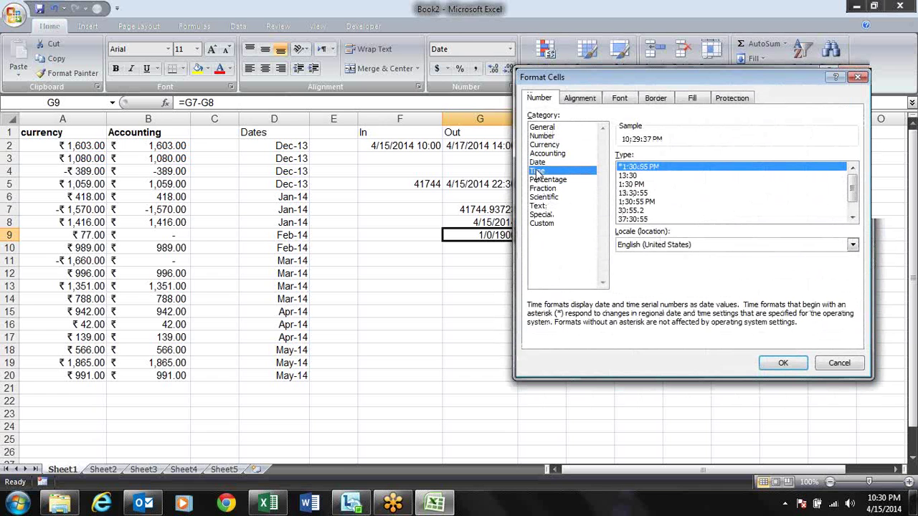
pyautogui.click(636, 185)
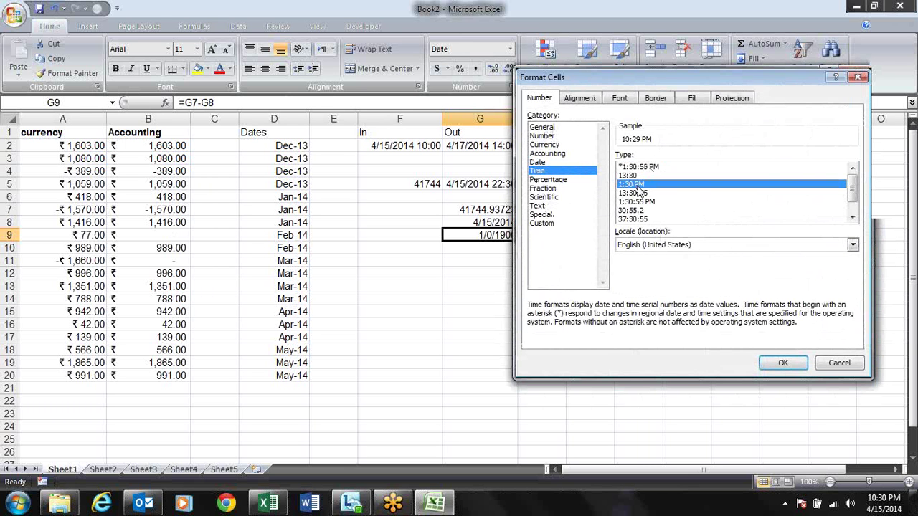
pyautogui.doubleClick(637, 185)
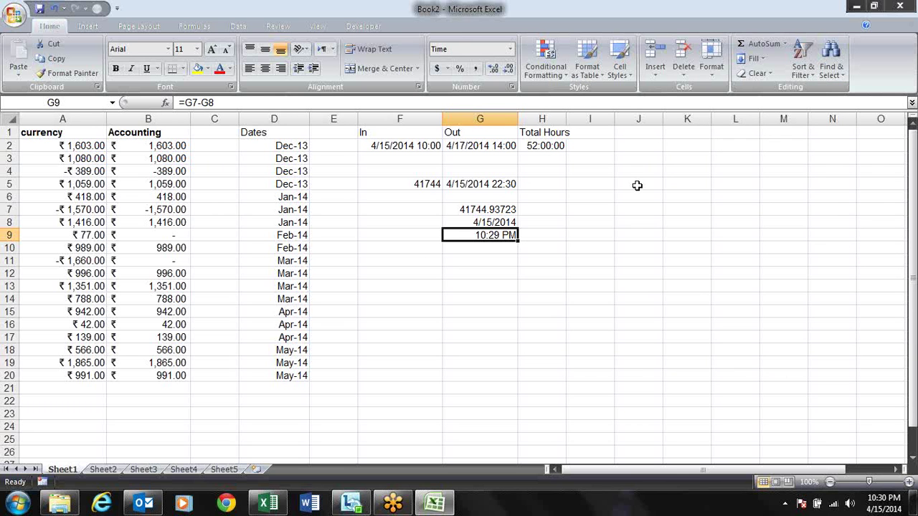
# Clear the contents of the date and time examples in the range F5:H9.
pyautogui.press('Up')
pyautogui.press('Up')
pyautogui.press('Up')
pyautogui.press('Up')
pyautogui.press('Left')
pyautogui.hotkey('shift', 'Right')
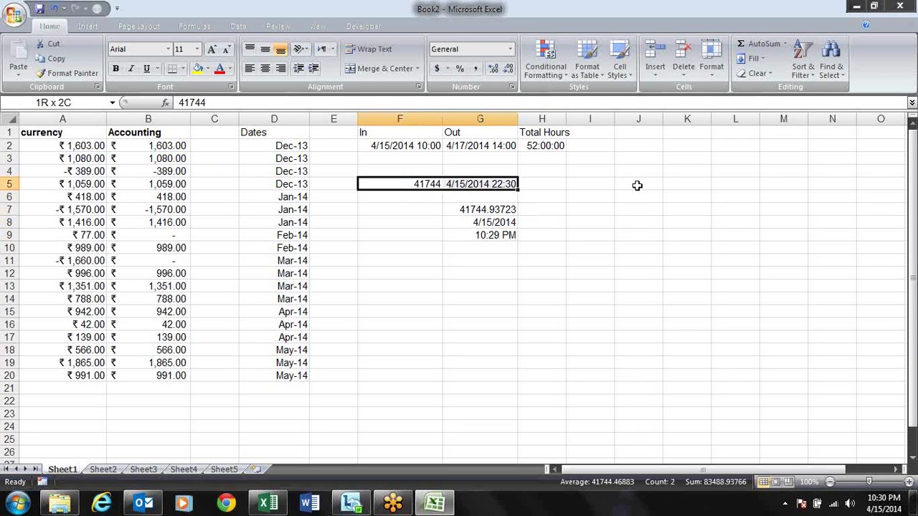
pyautogui.hotkey('shift', 'Right')
pyautogui.hotkey('shift', 'Down')
pyautogui.hotkey('shift', 'Down')
pyautogui.hotkey('shift', 'Down')
pyautogui.hotkey('shift', 'Down')
pyautogui.press('Delete')
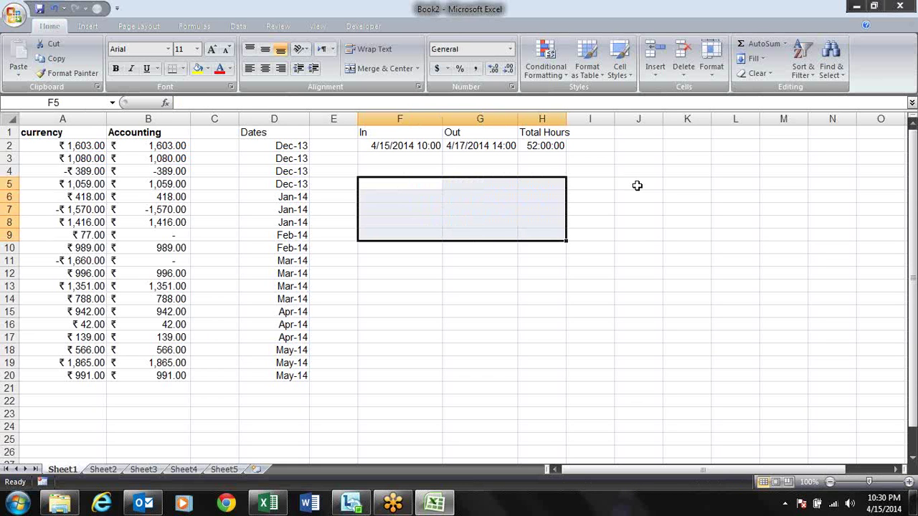
pyautogui.press('Up')
pyautogui.press('Up')
pyautogui.press('Up')
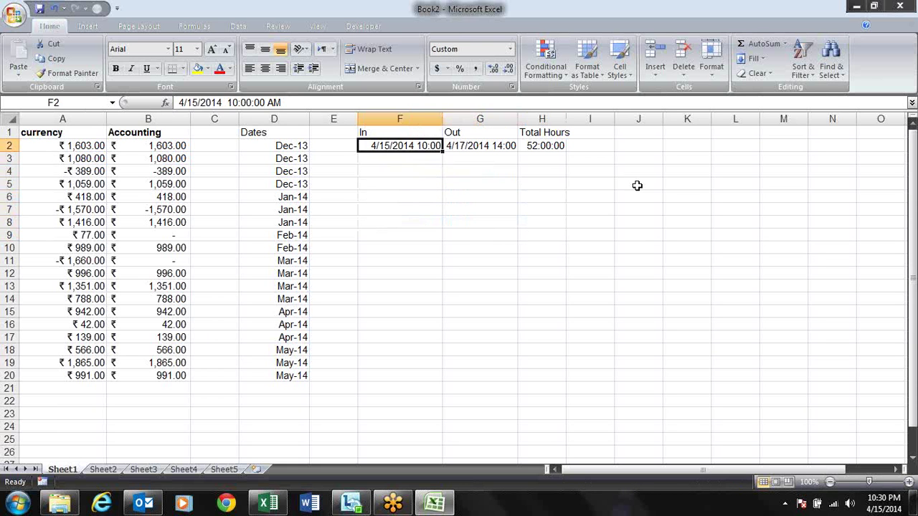
pyautogui.press('Right')
pyautogui.press('Right')
pyautogui.press('Right')
pyautogui.press('Left')
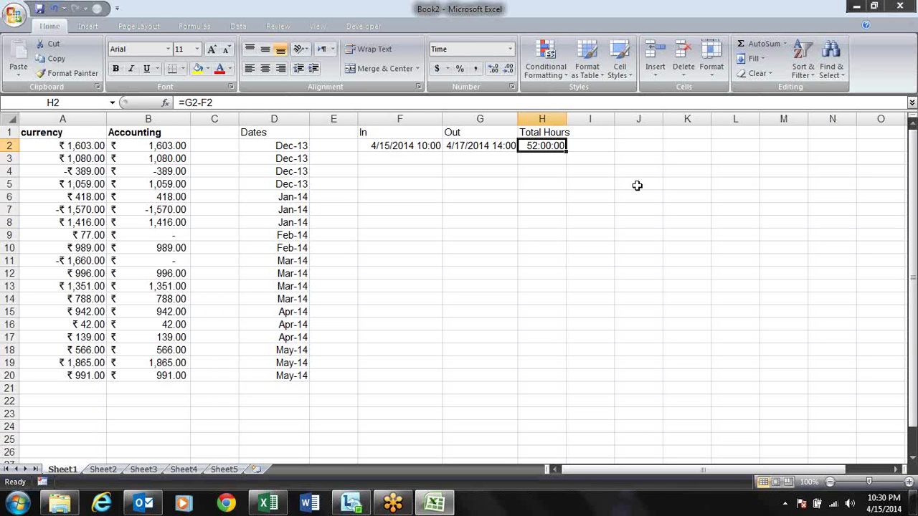
pyautogui.press('Down')
pyautogui.press('Up')
# View the Percentage category in the number format settings for cell G2 without applying it.
pyautogui.press('Up')
pyautogui.press('Left')
pyautogui.press('Down')
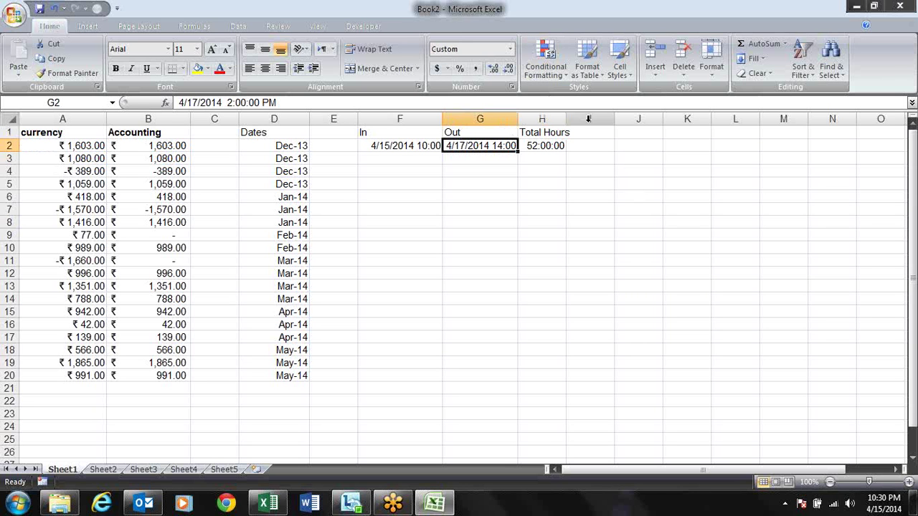
pyautogui.click(510, 87)
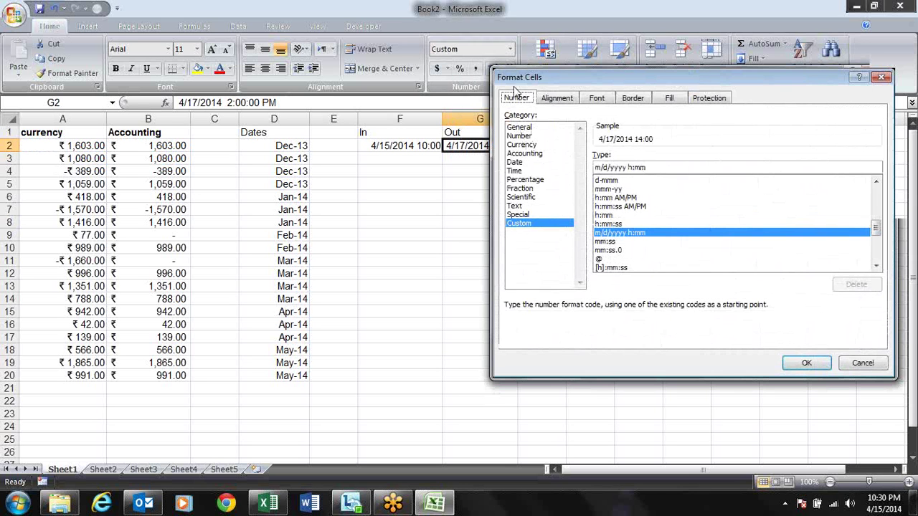
pyautogui.click(511, 180)
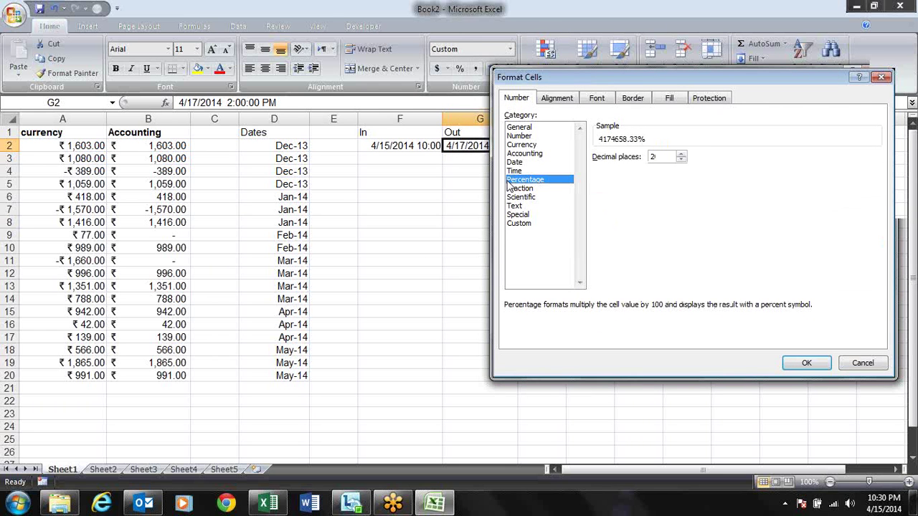
pyautogui.press('Escape')
# Enter 1 in cell E2 and 2 in cell E3.
pyautogui.press('Left')
pyautogui.press('Left')
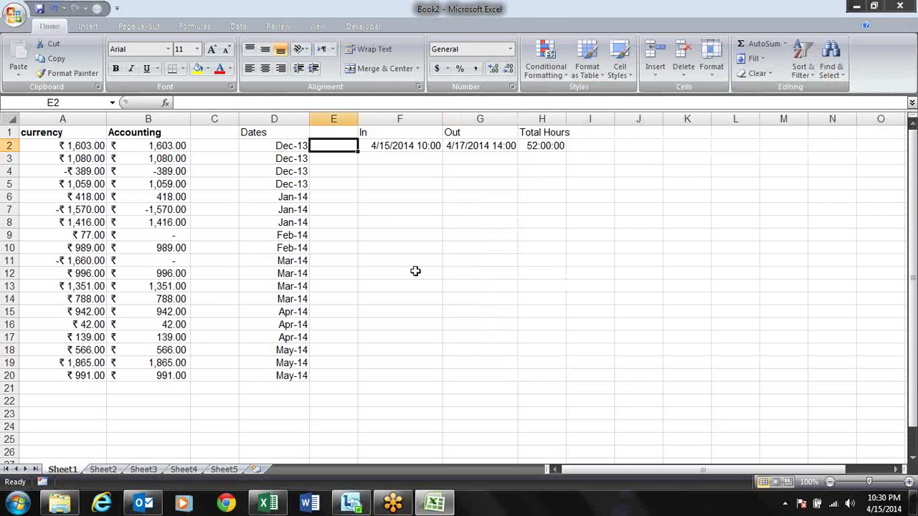
pyautogui.write('1')
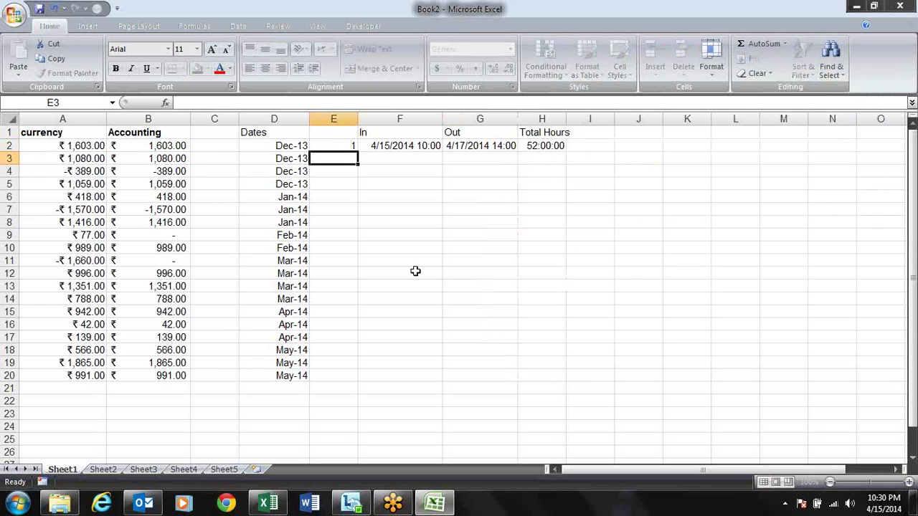
pyautogui.press('Return')
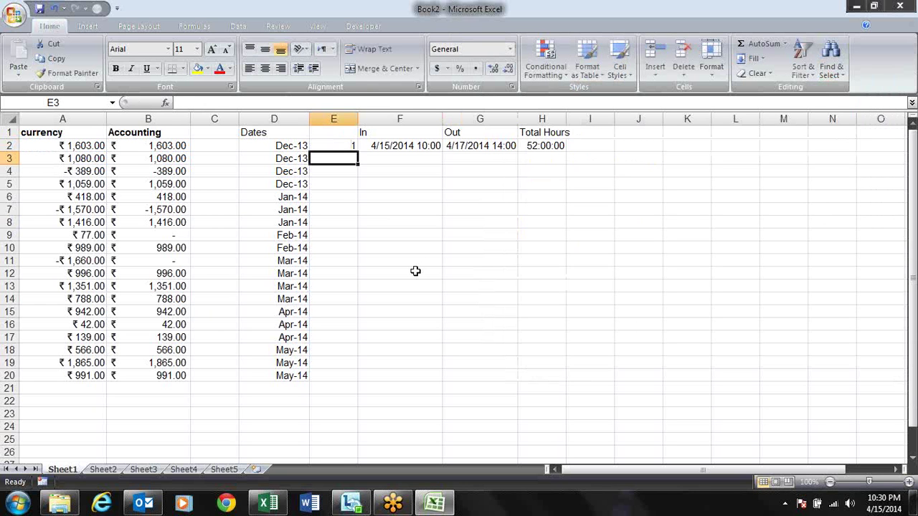
pyautogui.write('2')
pyautogui.press('Up')
pyautogui.click(414, 272)
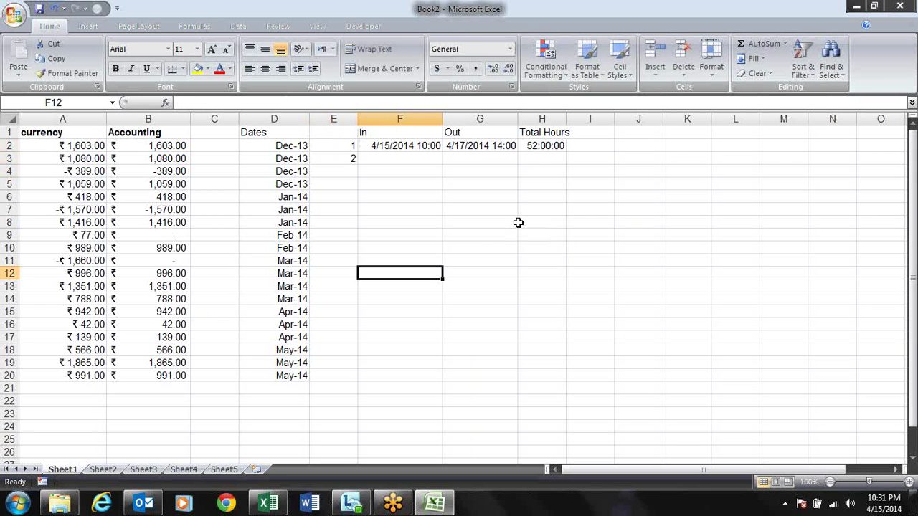
# Format cells E2 and E3 as Percentage without decimal places.
pyautogui.click(339, 142)
pyautogui.click(460, 68)
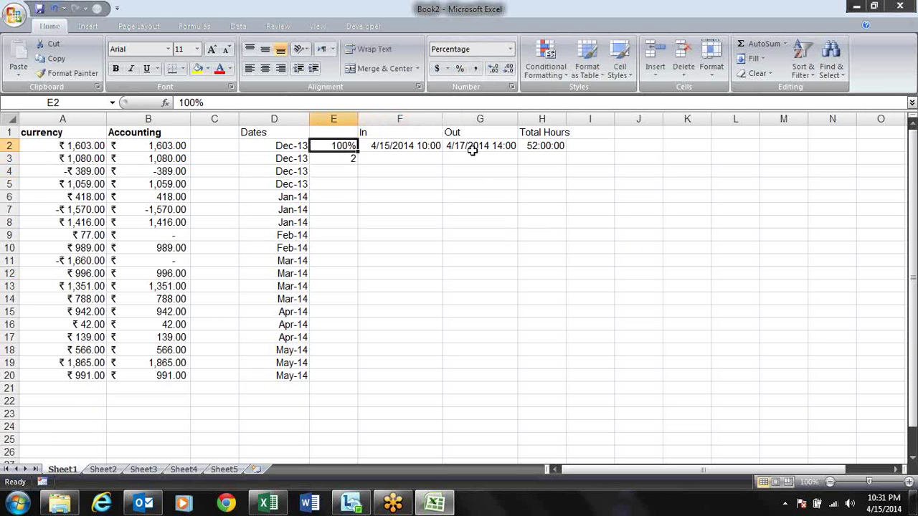
pyautogui.click(343, 159)
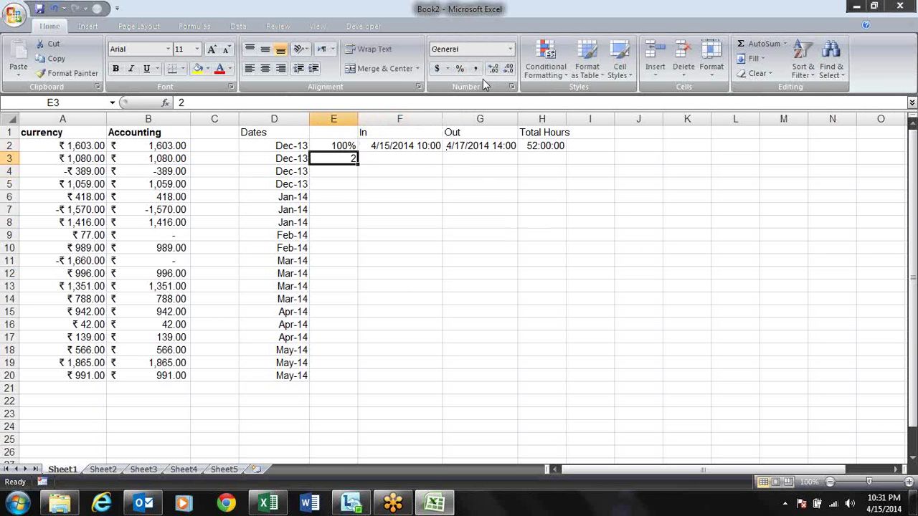
pyautogui.click(460, 68)
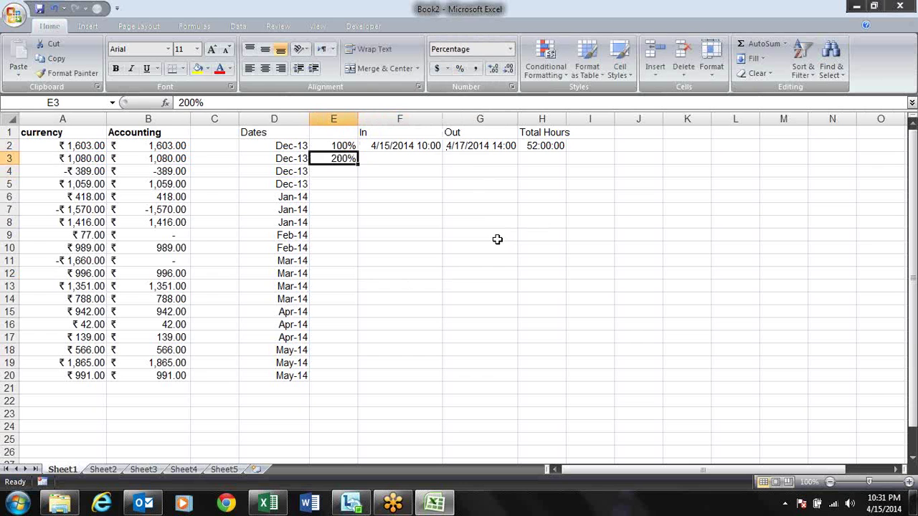
# Replace the value in the percentage-formatted cell E3 with 10%.
pyautogui.write('10')
pyautogui.press('Return')
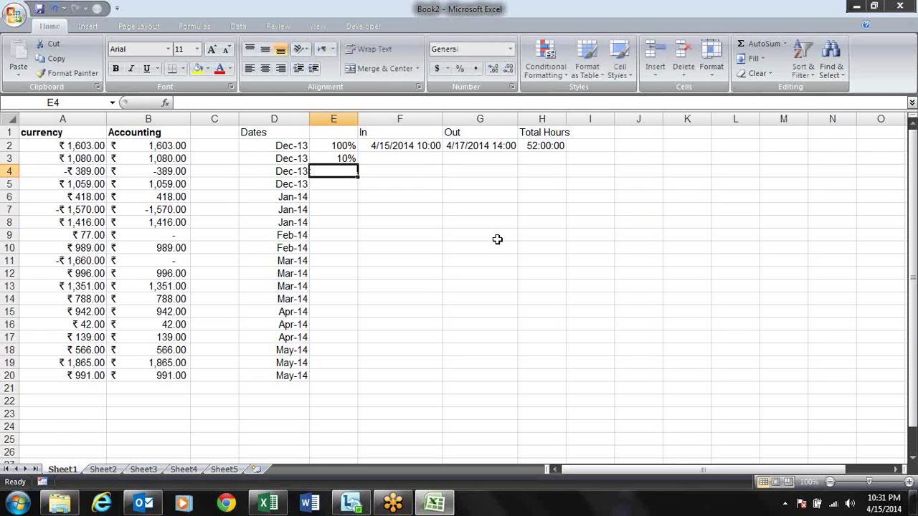
pyautogui.press('Up')
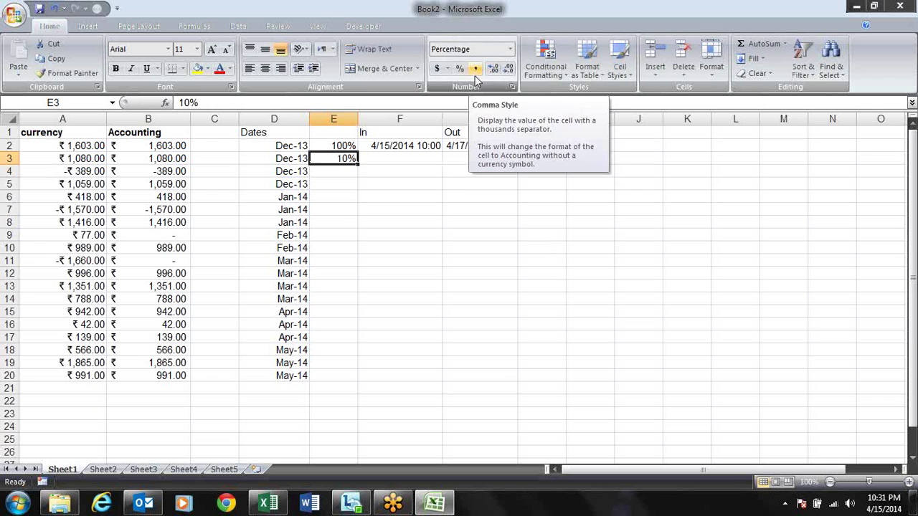
# Apply the hour-and-minute AM/PM time format to cell E3, followed by the Number format with two decimals.
pyautogui.hotkey('ctrl', 'shift', '2')
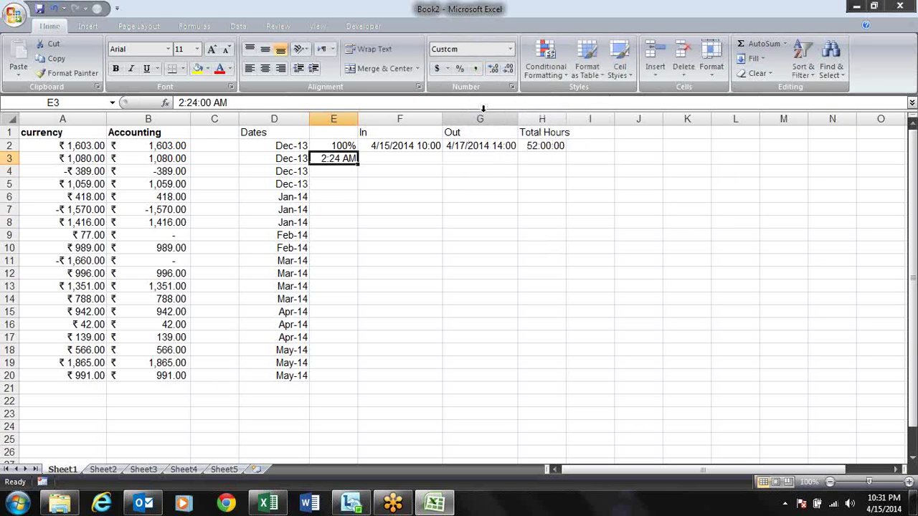
pyautogui.hotkey('ctrl', 'shift', '1')
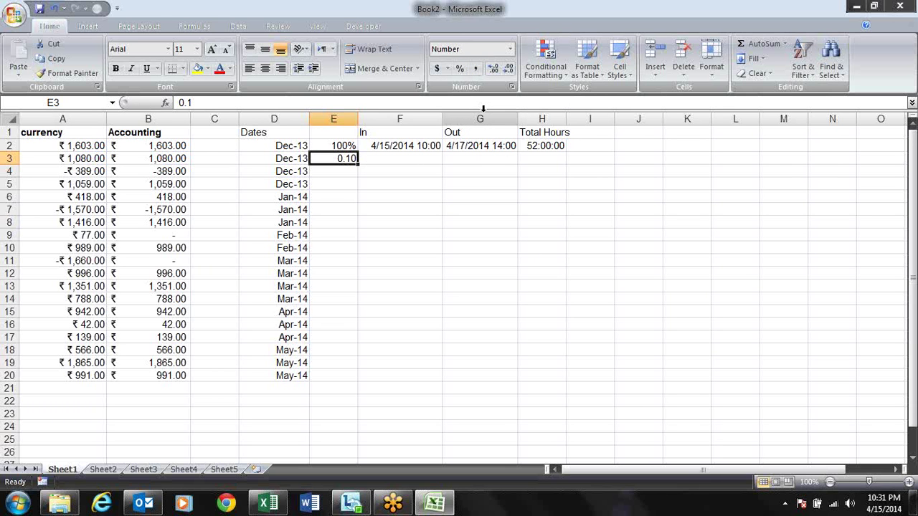
pyautogui.press('Up')
pyautogui.press('Down')
# Run osk to examine the number-row keys on the On-Screen Keyboard, and close it.
pyautogui.press('super+t')
pyautogui.press('Escape')
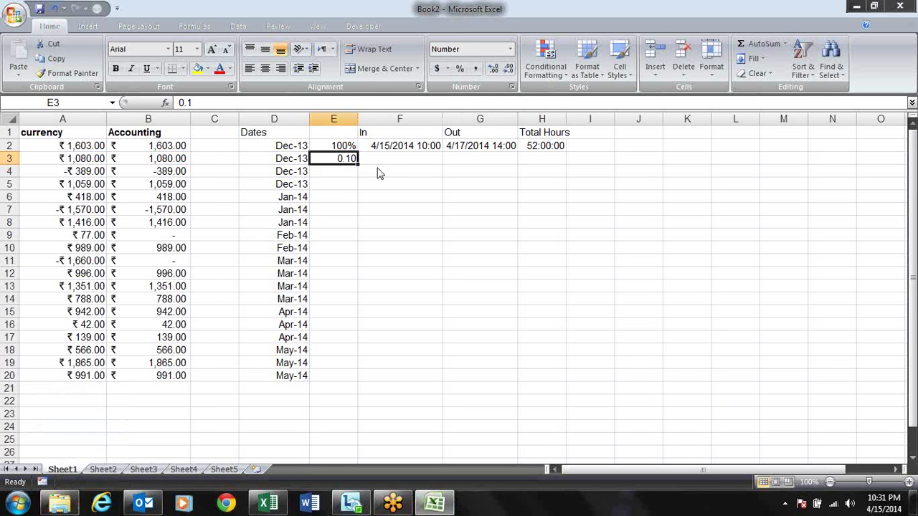
pyautogui.press('super+r')
pyautogui.write('osk')
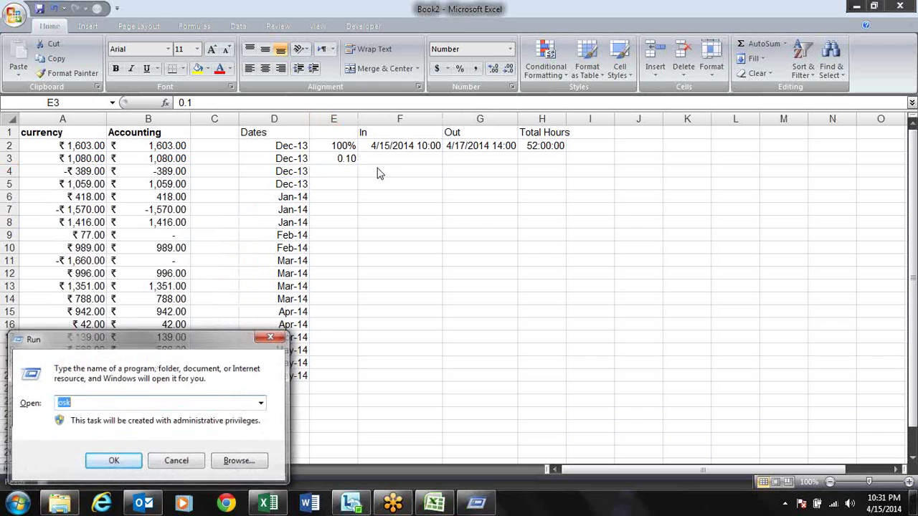
pyautogui.press('Return')
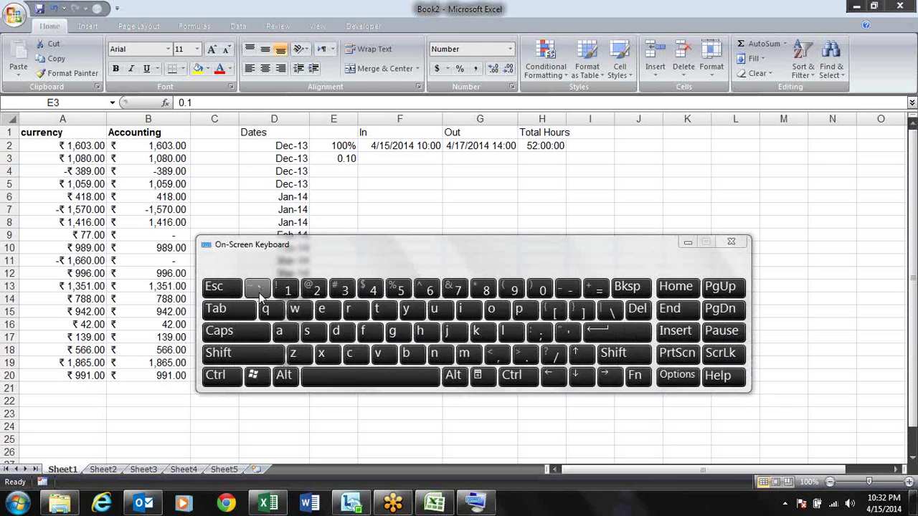
pyautogui.click(731, 242)
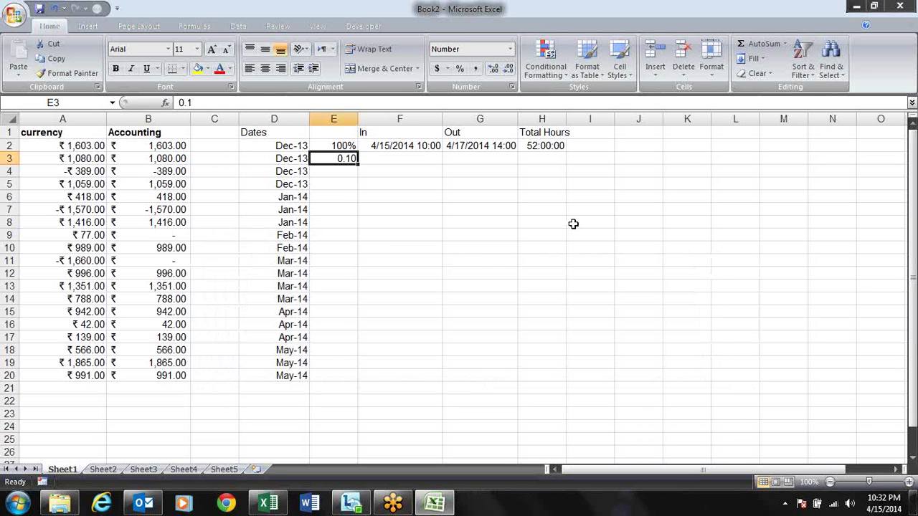
# Try the General, Number, Time, Date, Currency, Percentage and Scientific formats in turn on cell E3.
pyautogui.hotkey('ctrl', 'shift', '`')
pyautogui.hotkey('ctrl', 'shift', '1')
pyautogui.hotkey('ctrl', 'shift', '2')
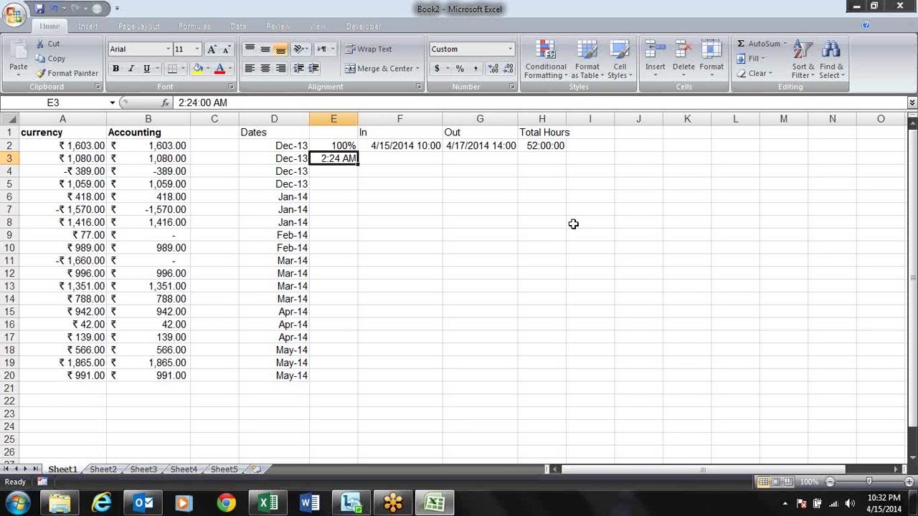
pyautogui.hotkey('ctrl', 'shift', '3')
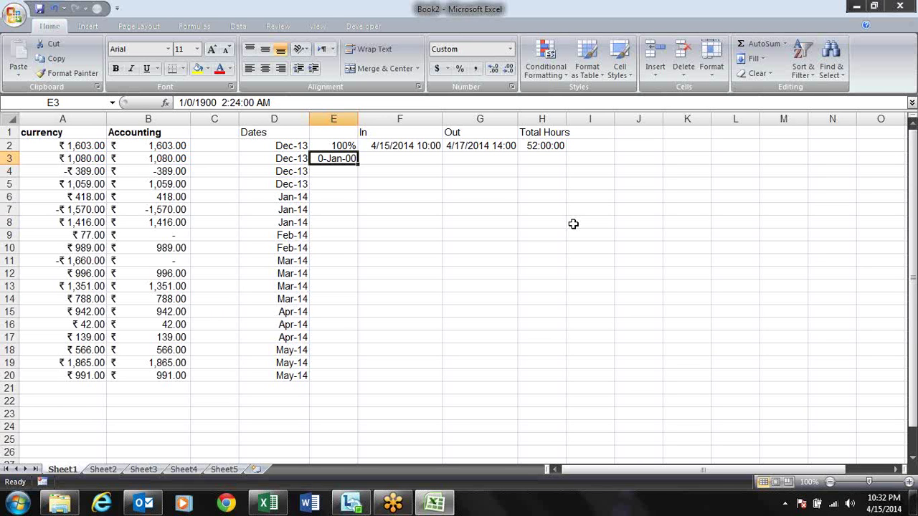
pyautogui.hotkey('ctrl', 'shift', '4')
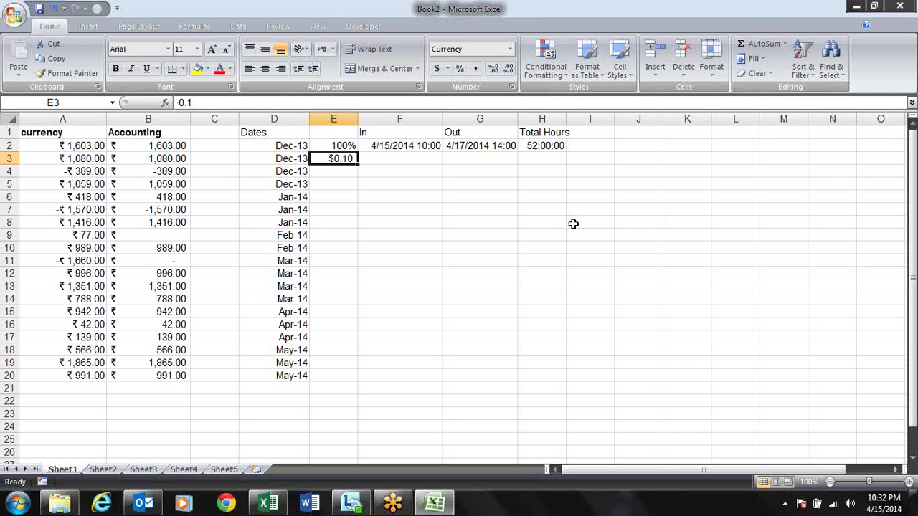
pyautogui.hotkey('ctrl', 'shift', '5')
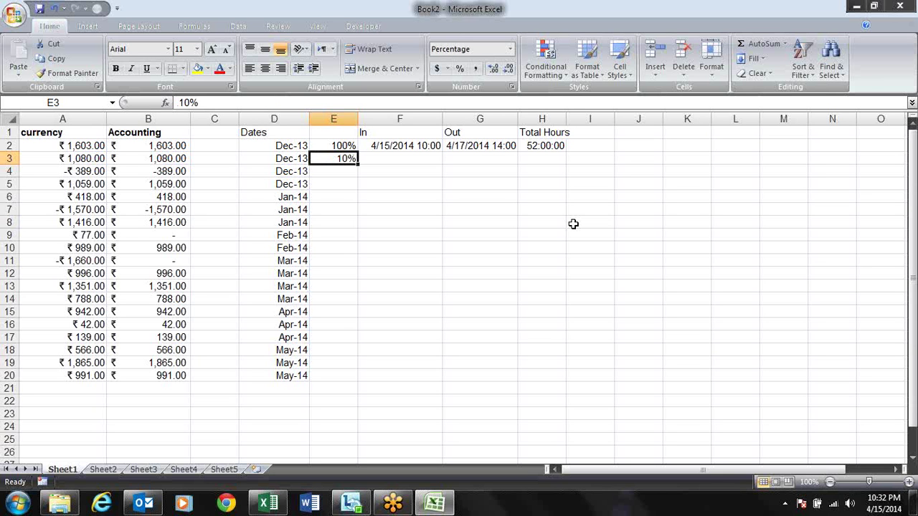
pyautogui.hotkey('ctrl', 'shift', '6')
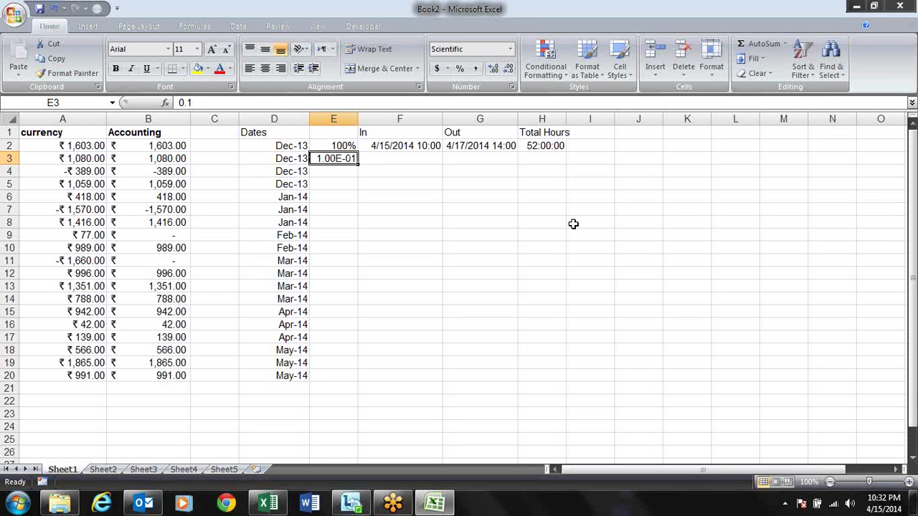
# Reset cell E3 to the General format and clear its contents.
pyautogui.hotkey('ctrl', 'shift', '~')
pyautogui.press('Right')
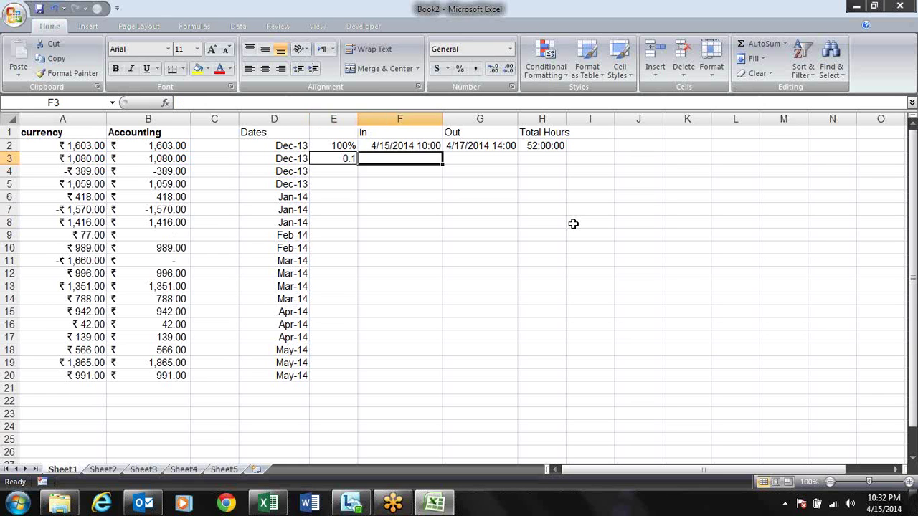
pyautogui.press('Left')
pyautogui.hotkey('alt', 'e')
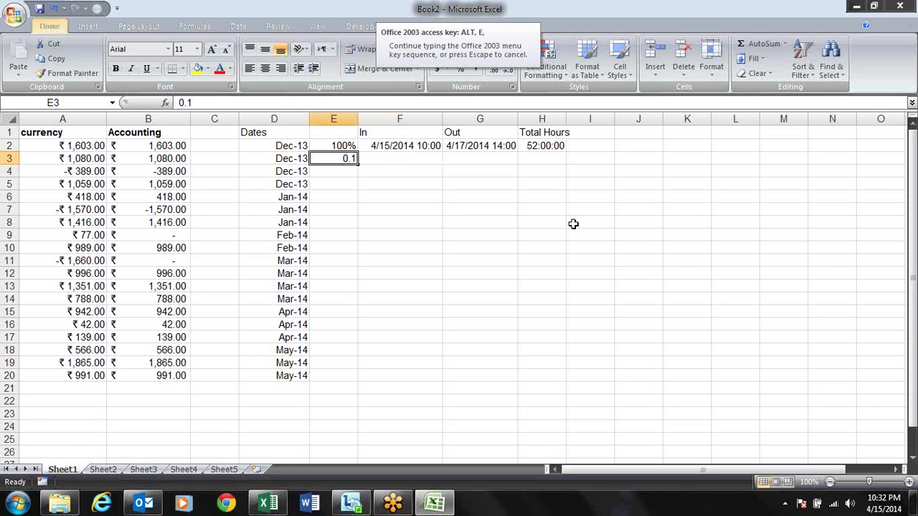
pyautogui.press('Escape')
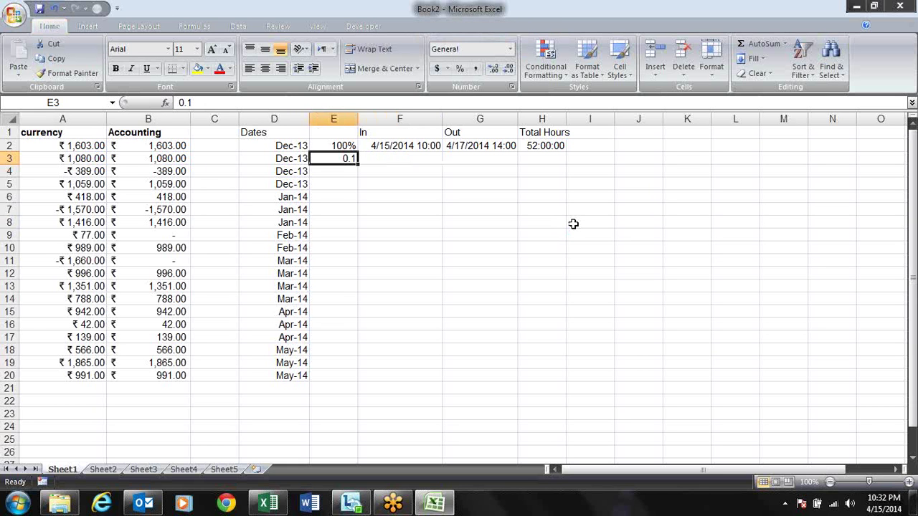
pyautogui.press('Delete')
# Examine the Fraction types for one, two and three digits in the number format settings for cell F4, applying none.
pyautogui.press('Right')
pyautogui.press('Right')
pyautogui.press('Left')
pyautogui.press('Left')
pyautogui.press('Right')
pyautogui.press('Down')
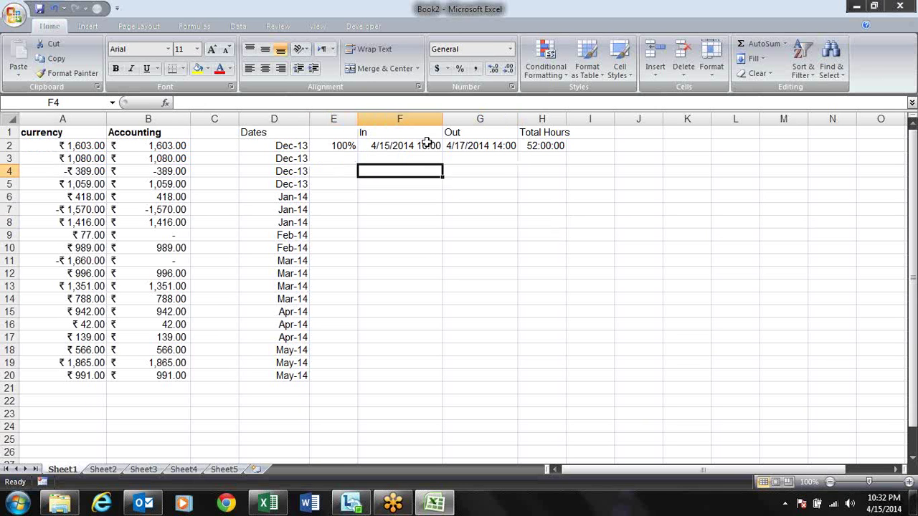
pyautogui.click(512, 86)
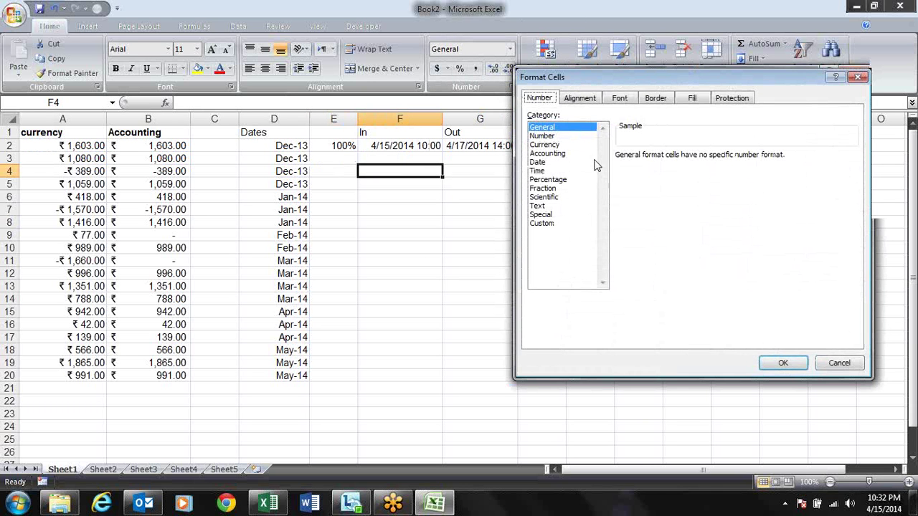
pyautogui.click(564, 180)
pyautogui.click(548, 189)
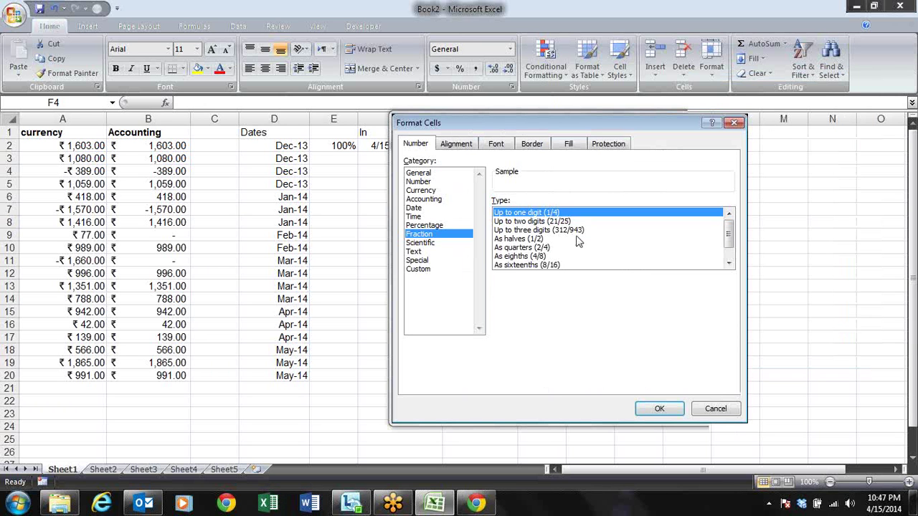
pyautogui.click(538, 230)
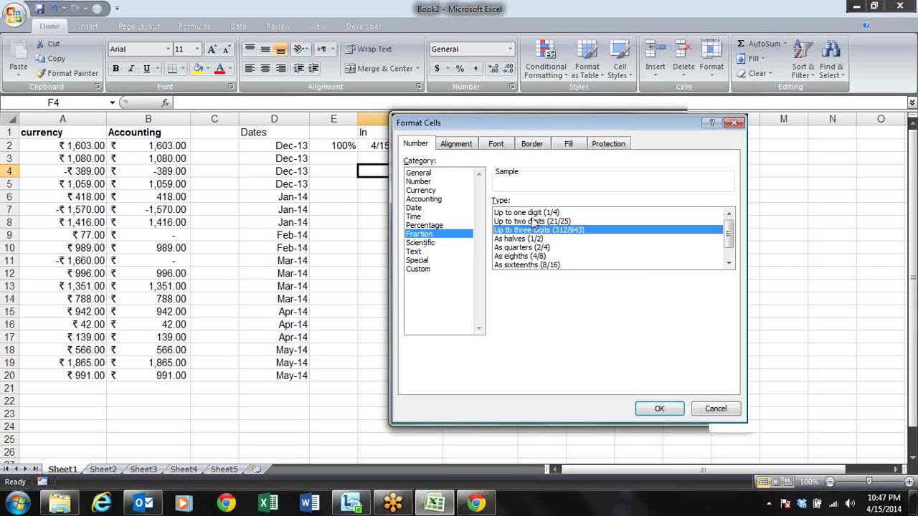
pyautogui.click(534, 213)
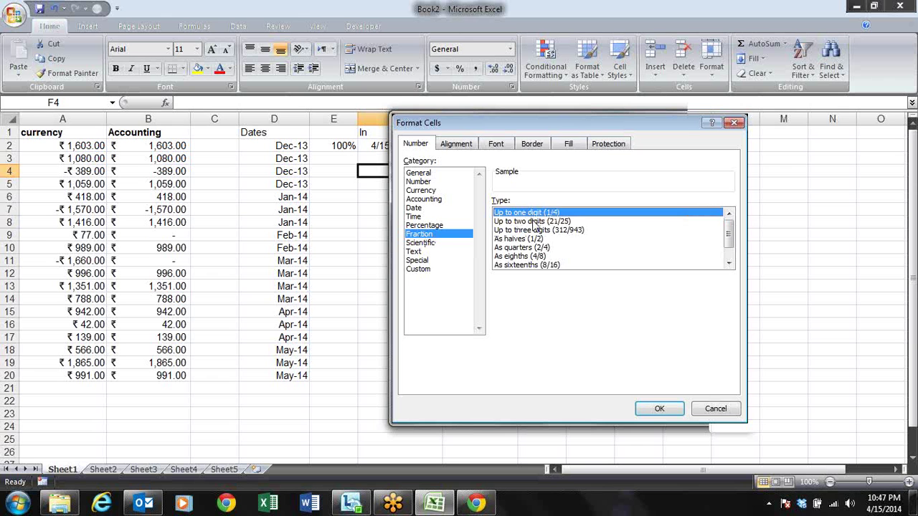
pyautogui.click(535, 222)
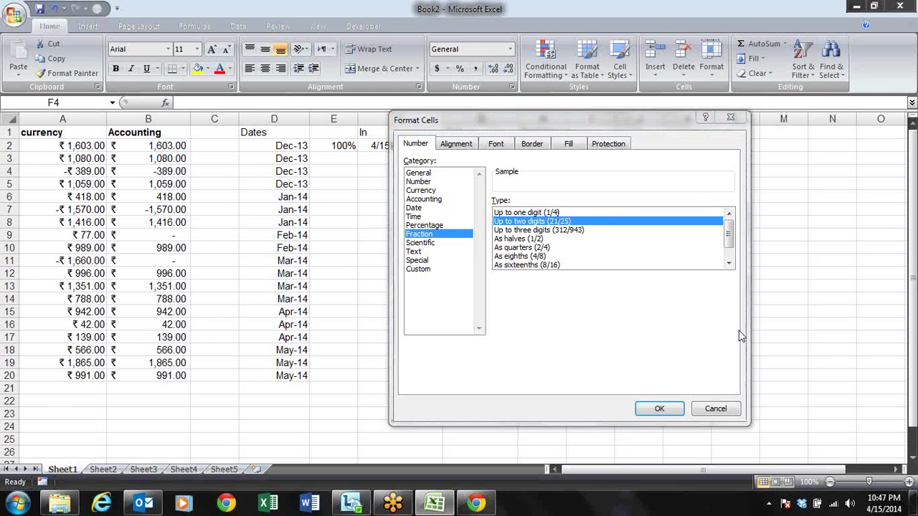
pyautogui.click(715, 409)
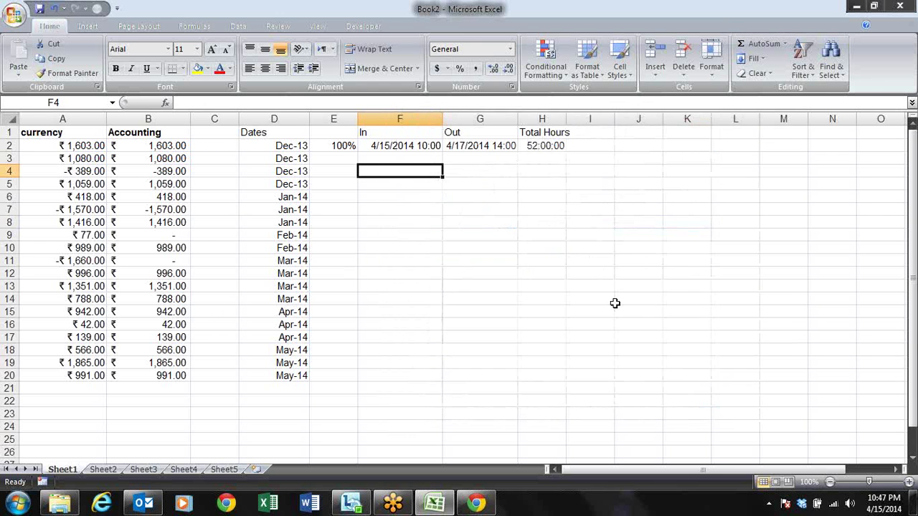
# Enter the sample value 1.5 in cell F9.
pyautogui.press('Down')
pyautogui.press('Down')
pyautogui.press('Down')
pyautogui.press('Down')
pyautogui.press('Down')
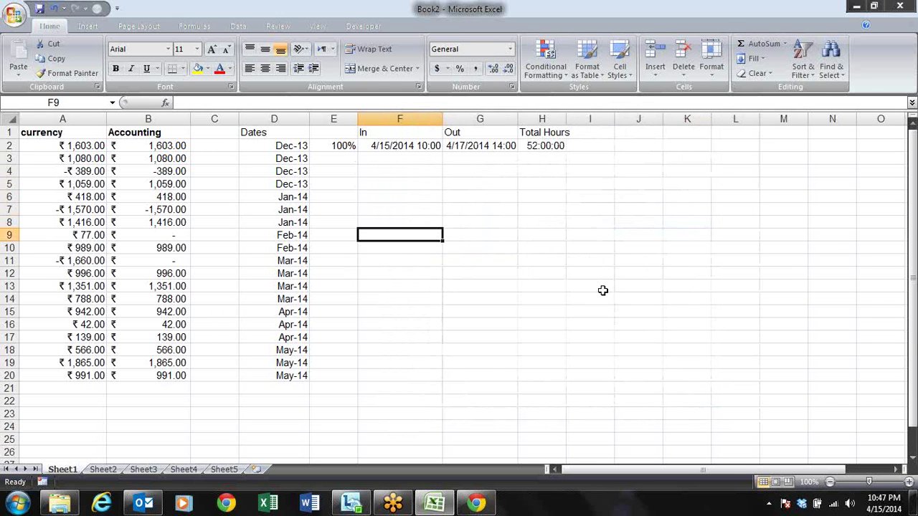
pyautogui.write('1.5')
pyautogui.press('Return')
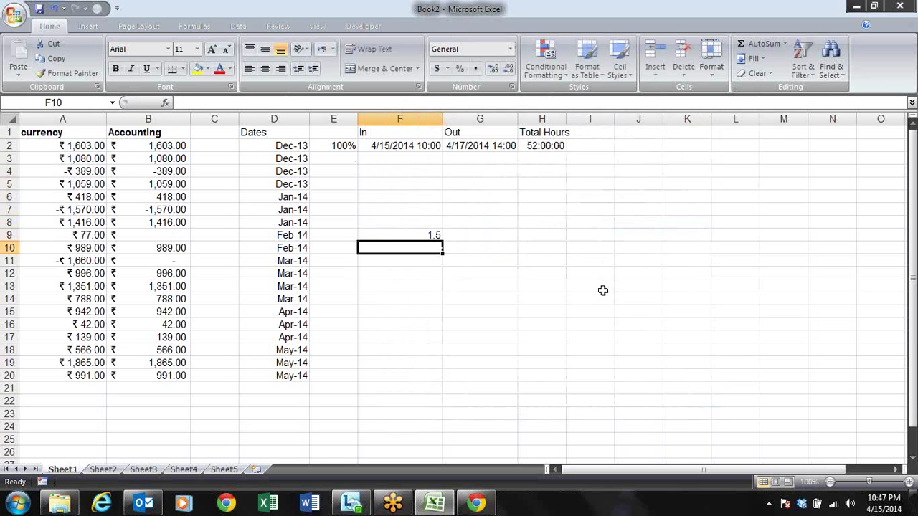
# Format the 1.5 value in cell F9 as a Fraction with up to one digit.
pyautogui.press('Up')
pyautogui.hotkey('ctrl', '1')
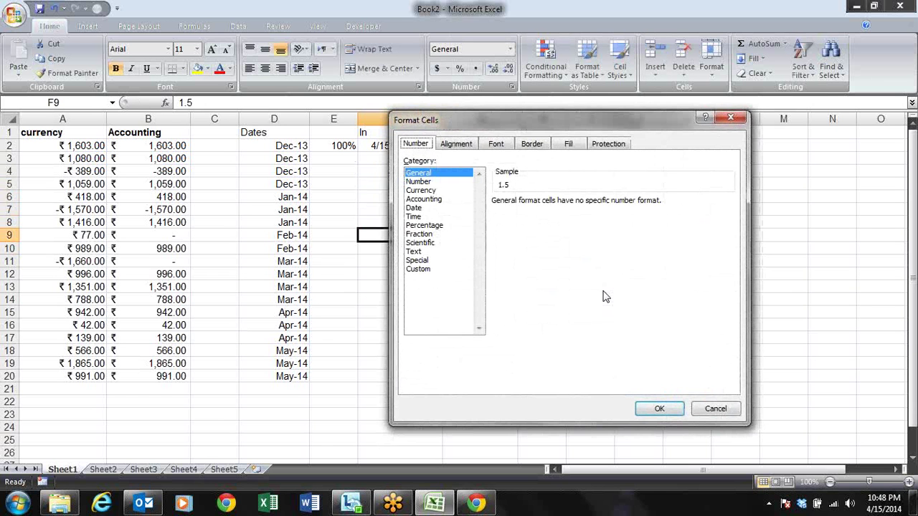
pyautogui.click(423, 235)
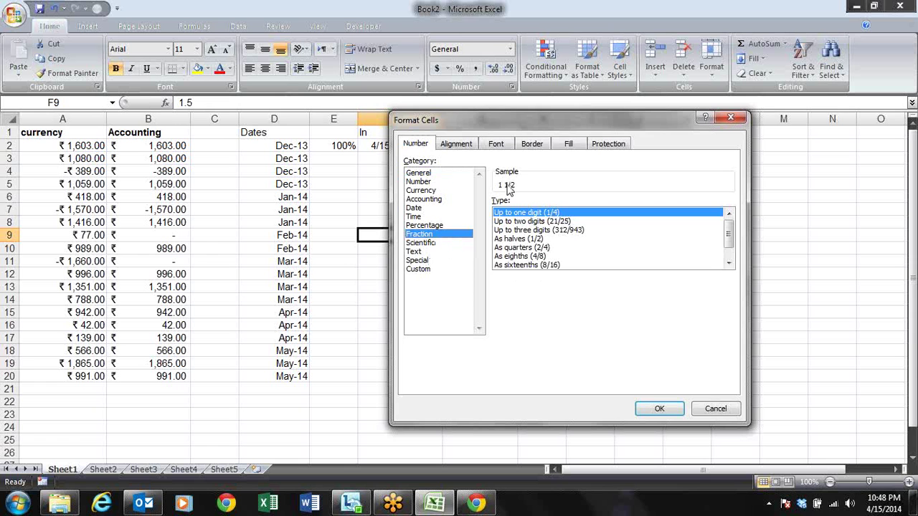
pyautogui.click(660, 409)
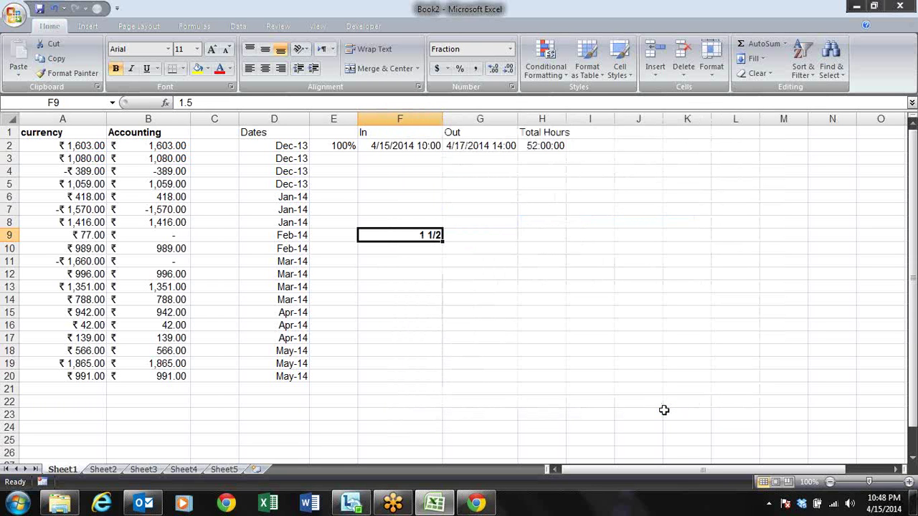
# Compare the two-digit, three-digit, quarters and halves Fraction types for cell F9, keeping the up to one digit type.
pyautogui.hotkey('ctrl', '1')
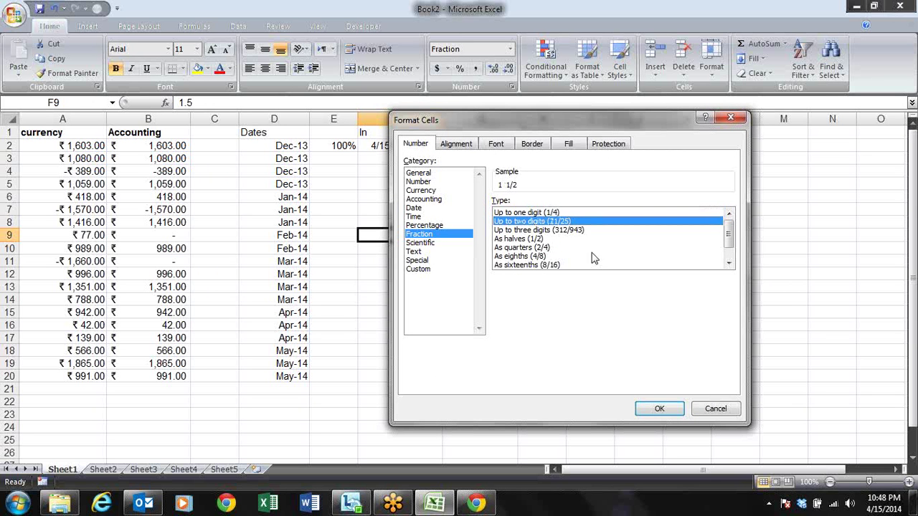
pyautogui.click(577, 231)
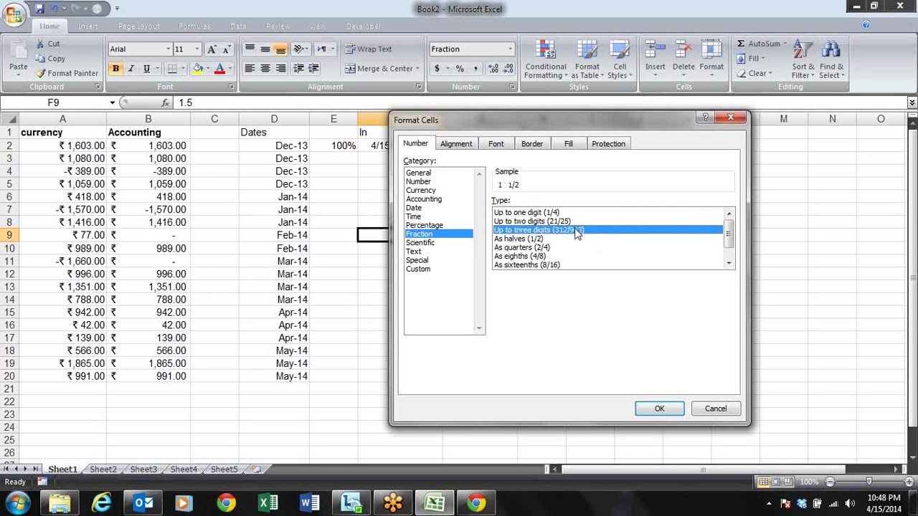
pyautogui.click(568, 222)
pyautogui.click(558, 213)
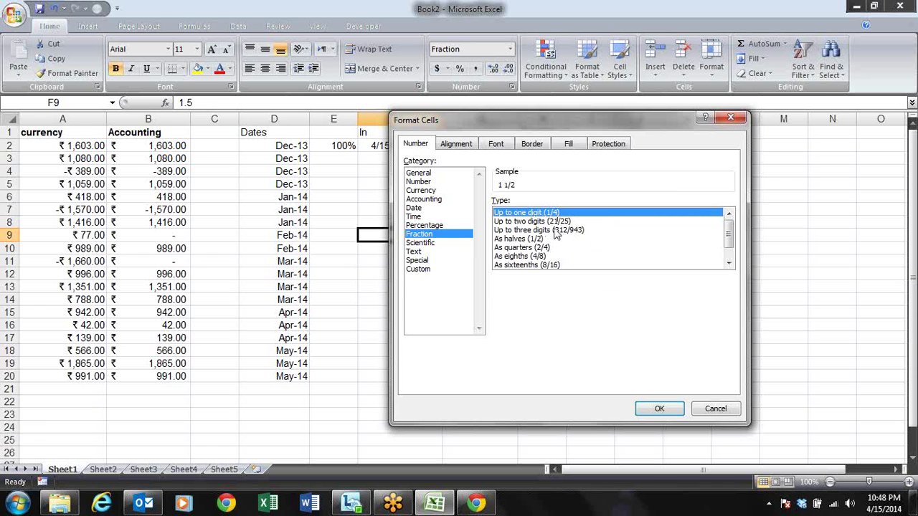
pyautogui.click(547, 231)
pyautogui.click(540, 248)
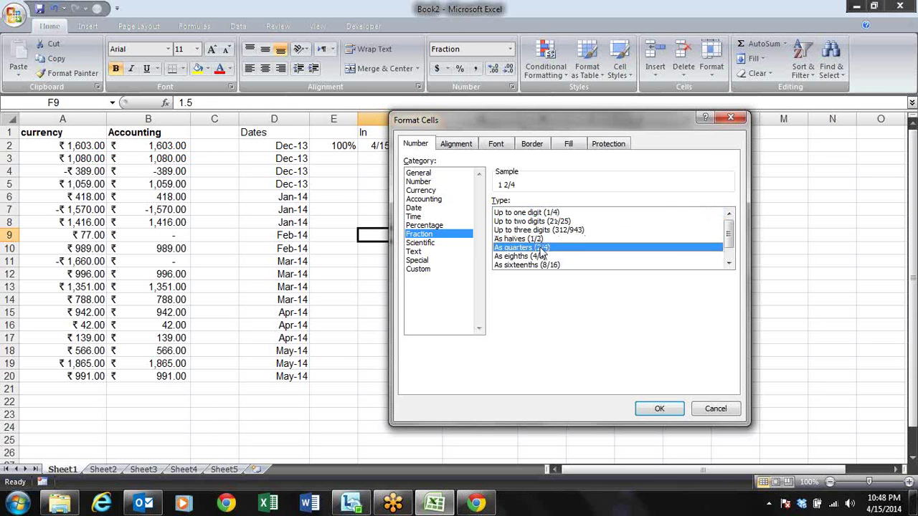
pyautogui.click(539, 238)
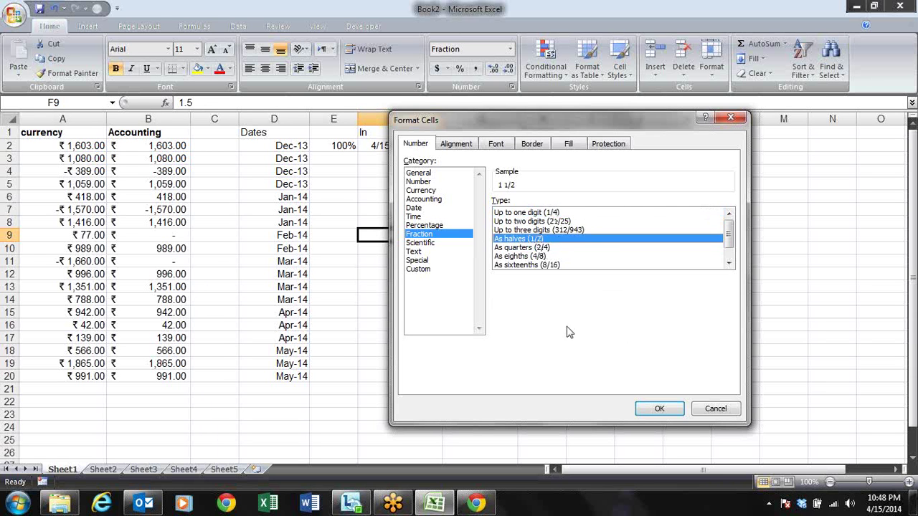
pyautogui.click(517, 213)
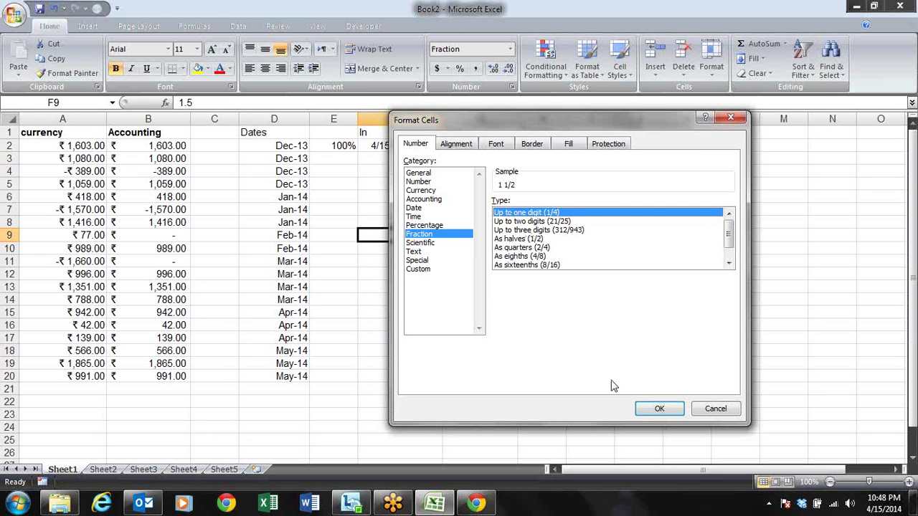
pyautogui.click(660, 408)
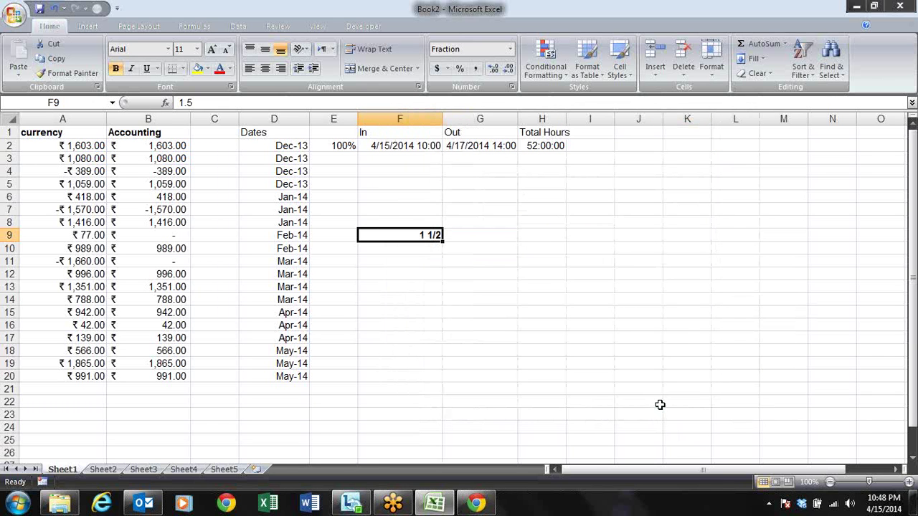
# Preview the Scientific and Text number formats for cell F9 without applying either.
pyautogui.hotkey('ctrl', '1')
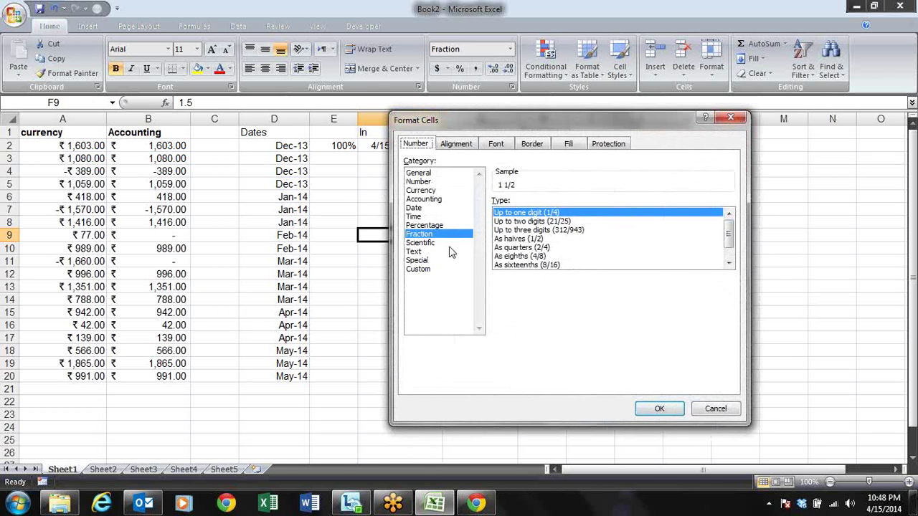
pyautogui.moveTo(551, 118); pyautogui.dragTo(666, 111)
pyautogui.click(556, 236)
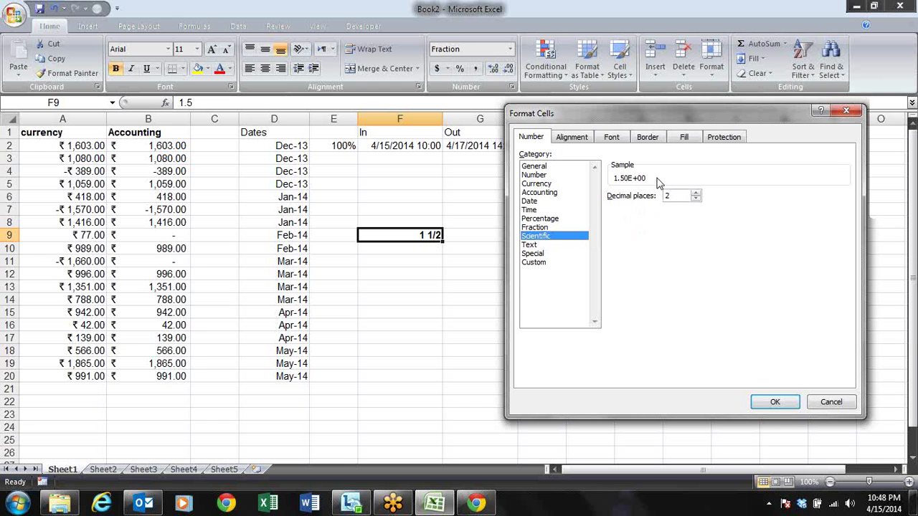
pyautogui.moveTo(622, 116); pyautogui.dragTo(644, 109)
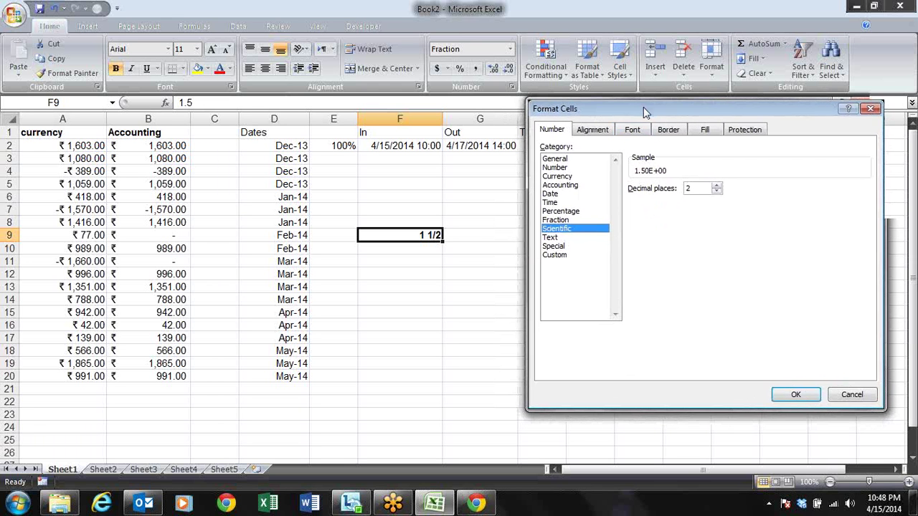
pyautogui.click(562, 238)
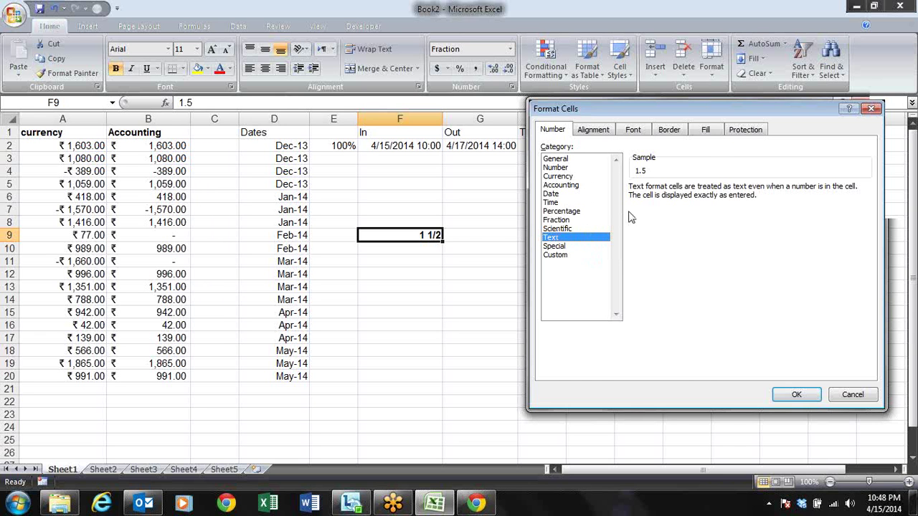
pyautogui.press('Escape')
# Try entering 002309 with leading zeros in the General-formatted cell H7.
pyautogui.press('Right')
pyautogui.press('Right')
pyautogui.press('Up')
pyautogui.press('Up')
pyautogui.press('Up')
pyautogui.press('Up')
pyautogui.press('Down')
pyautogui.press('Down')
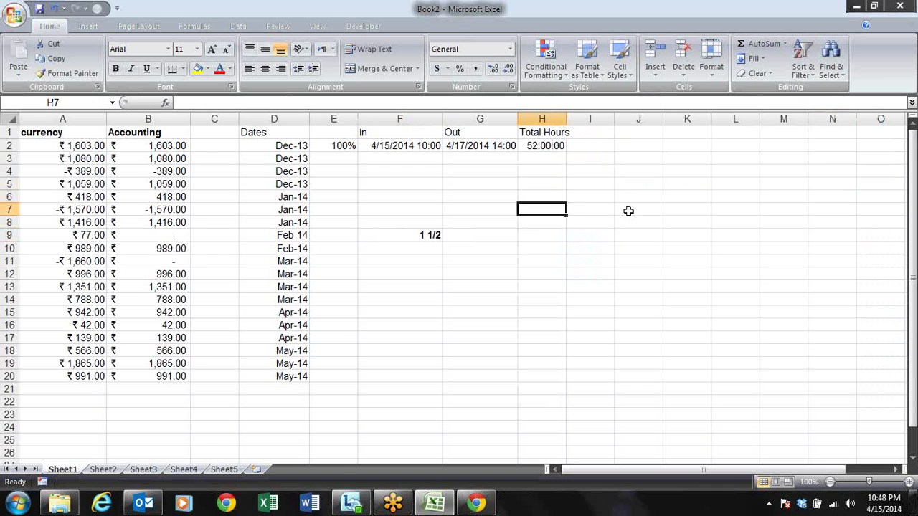
pyautogui.write('00')
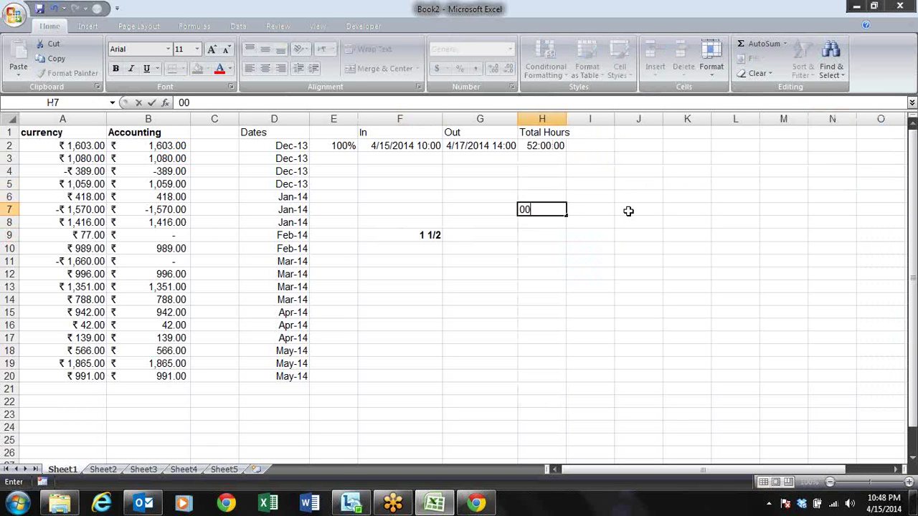
pyautogui.write('2309')
pyautogui.press('Return')
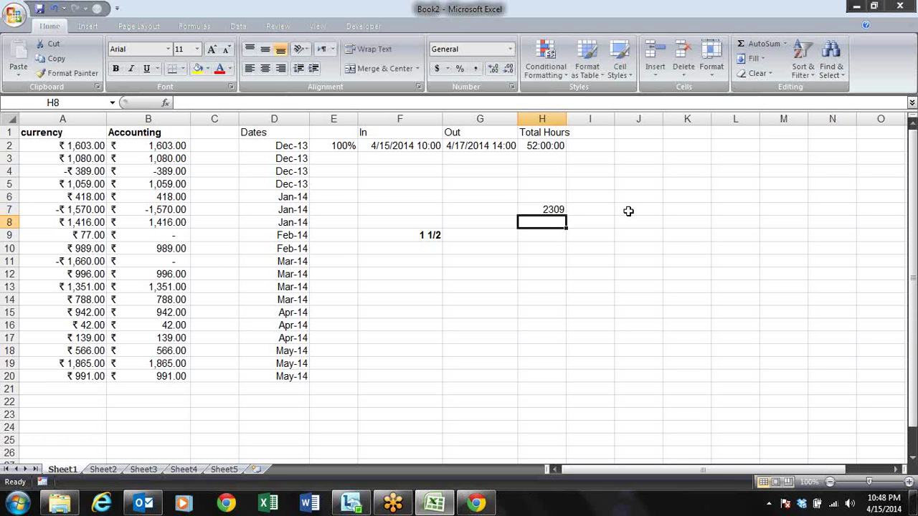
# Try the apostrophe-prefixed entry '000456 in cell H7 and clear the cell.
pyautogui.press('Up')
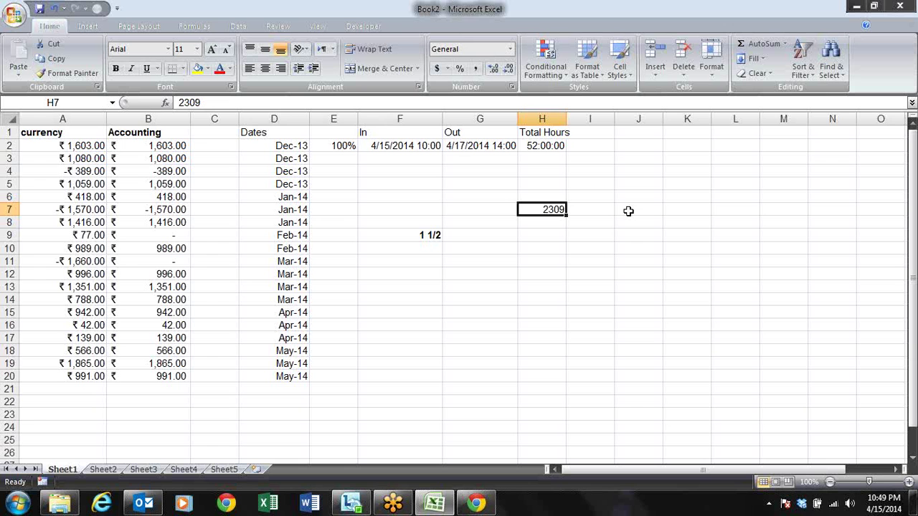
pyautogui.write("'")
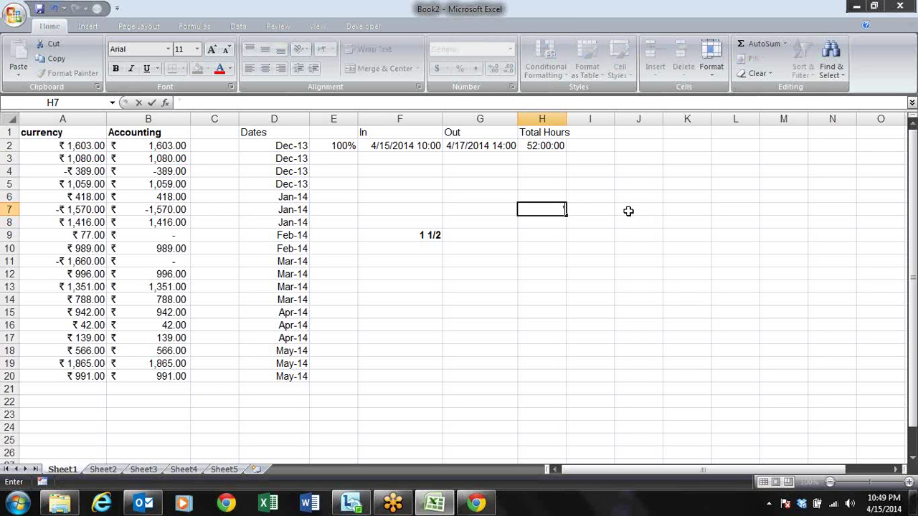
pyautogui.write('000456')
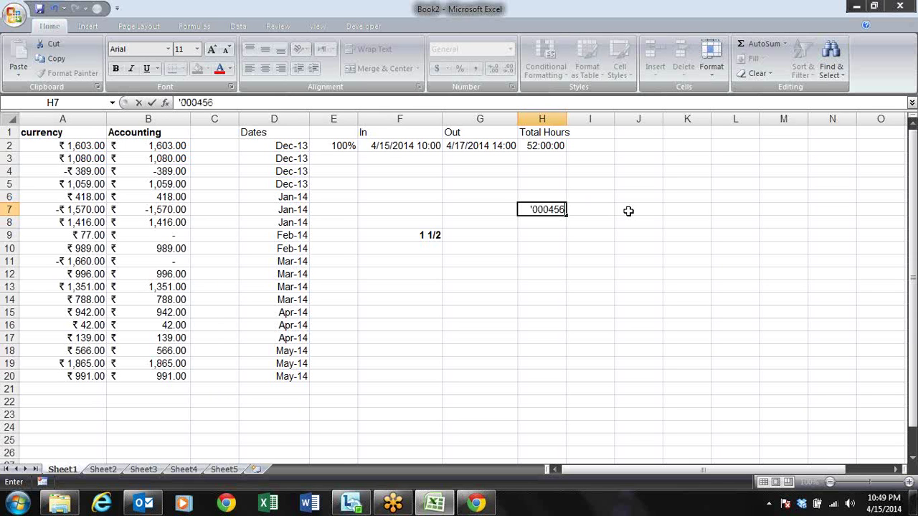
pyautogui.press('Return')
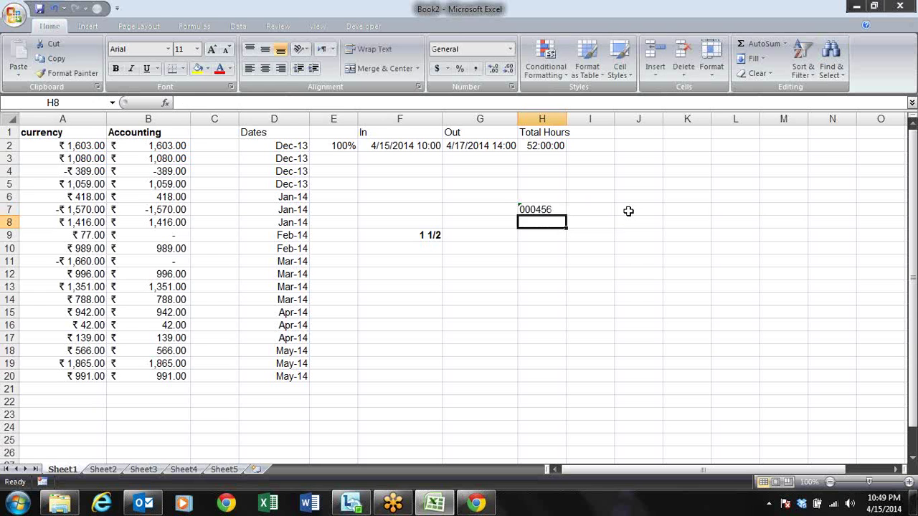
pyautogui.press('Up')
pyautogui.press('Delete')
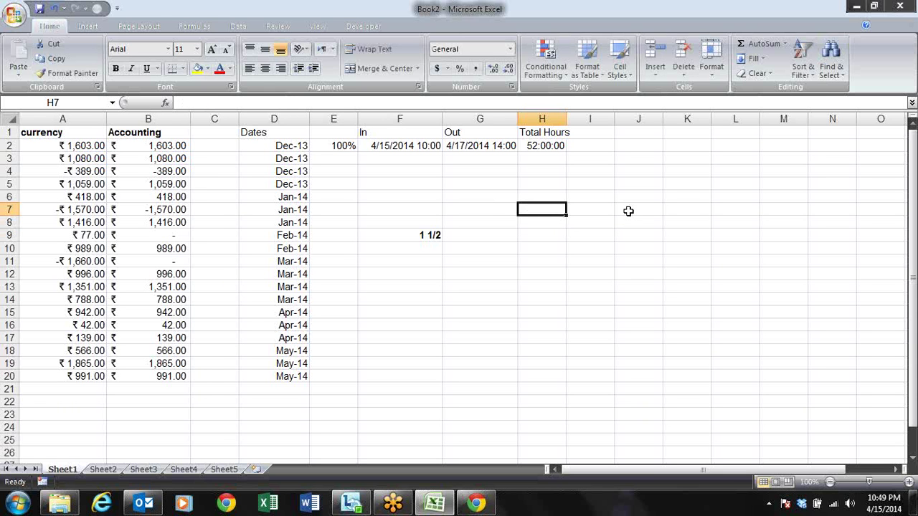
# Apply the Text number format to the empty range H7:H17.
pyautogui.hotkey('shift', 'Down')
pyautogui.hotkey('shift', 'Down')
pyautogui.hotkey('shift', 'Down')
pyautogui.hotkey('shift', 'Down')
pyautogui.hotkey('shift', 'Down')
pyautogui.hotkey('shift', 'Down')
pyautogui.hotkey('shift', 'Down')
pyautogui.hotkey('shift', 'Down')
pyautogui.hotkey('shift', 'Down')
pyautogui.hotkey('shift', 'Down')
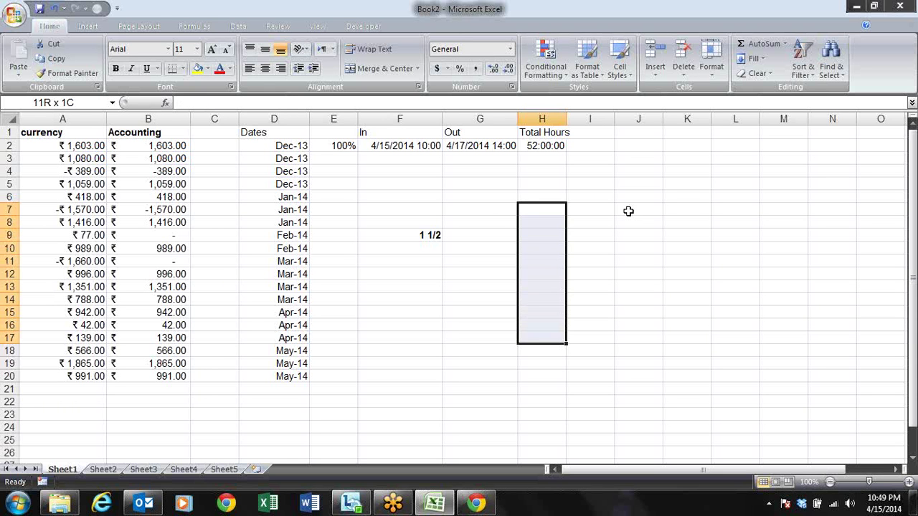
pyautogui.click(510, 86)
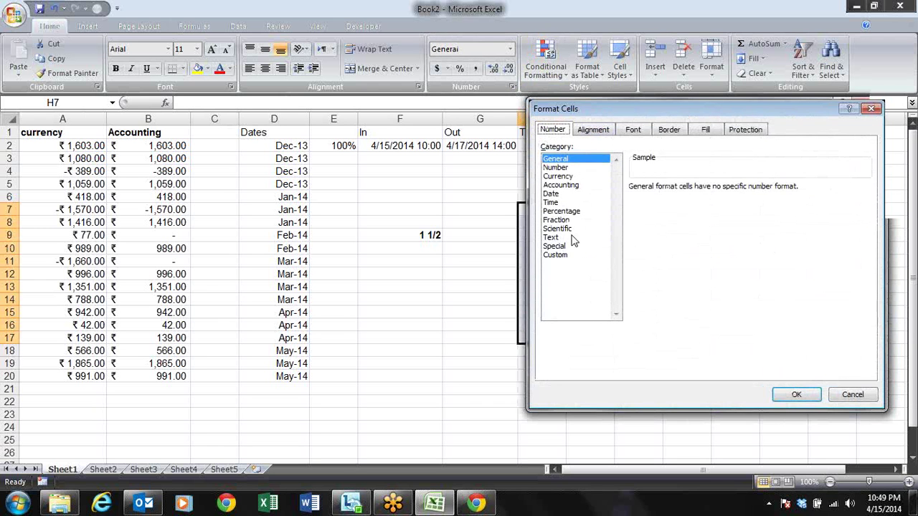
pyautogui.click(551, 237)
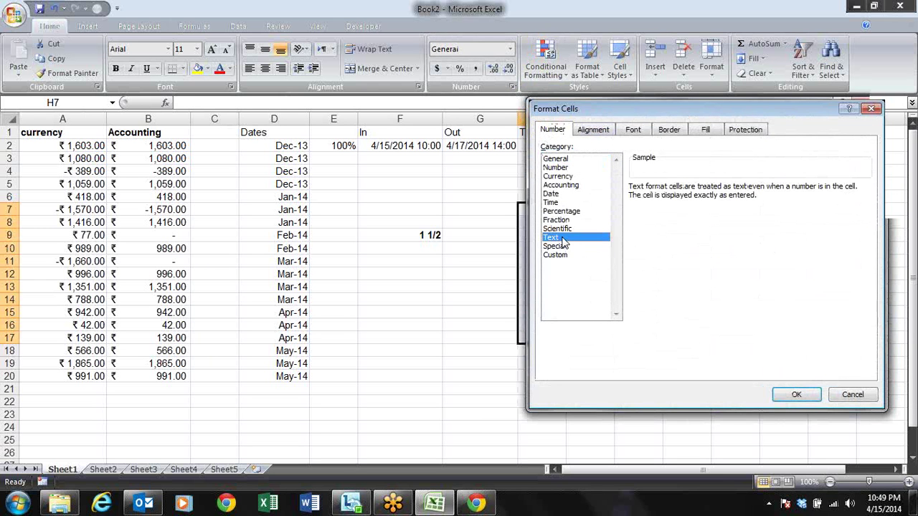
pyautogui.doubleClick(562, 237)
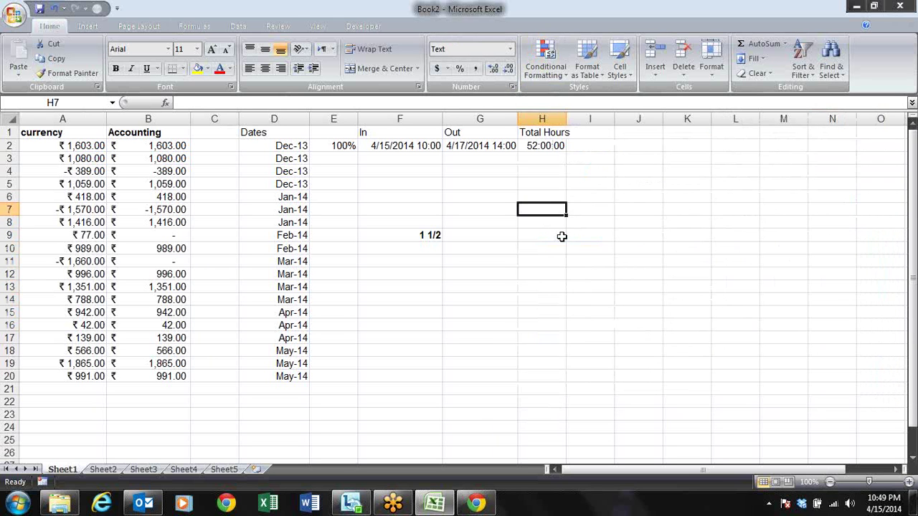
# Enter the text-formatted values 000987, 9774 and 009767 in cells H7 to H9.
pyautogui.write('0009876')
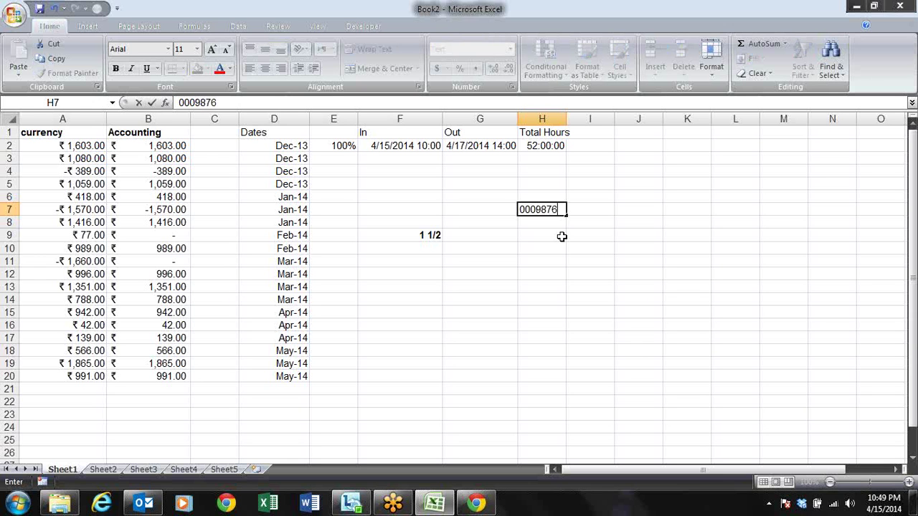
pyautogui.press('BackSpace')
pyautogui.press('Return')
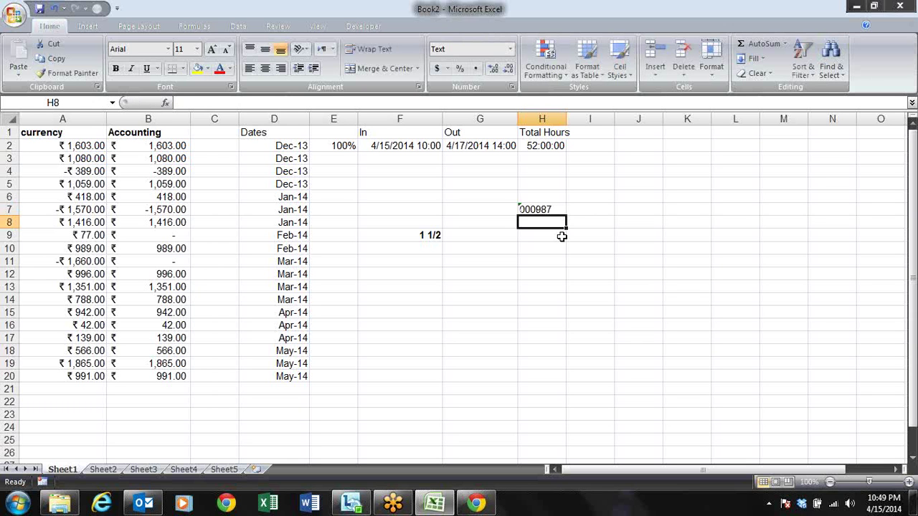
pyautogui.write('9774')
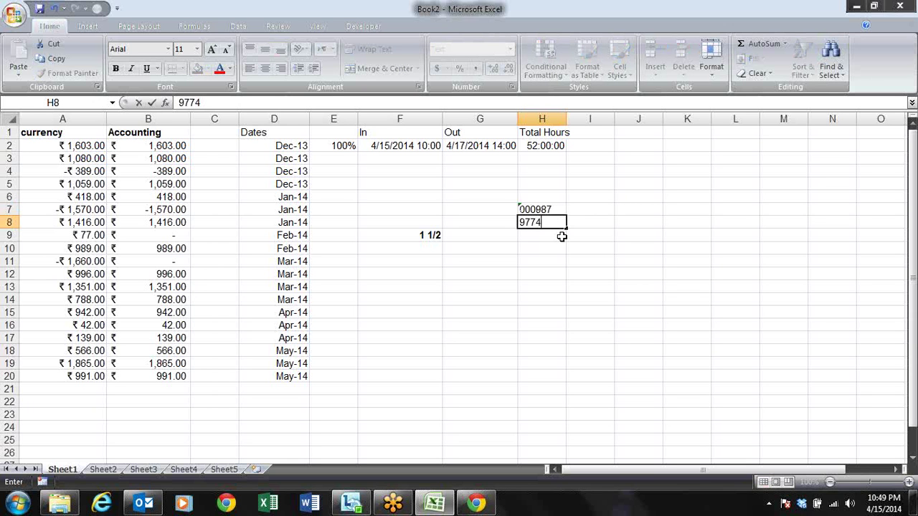
pyautogui.press('Return')
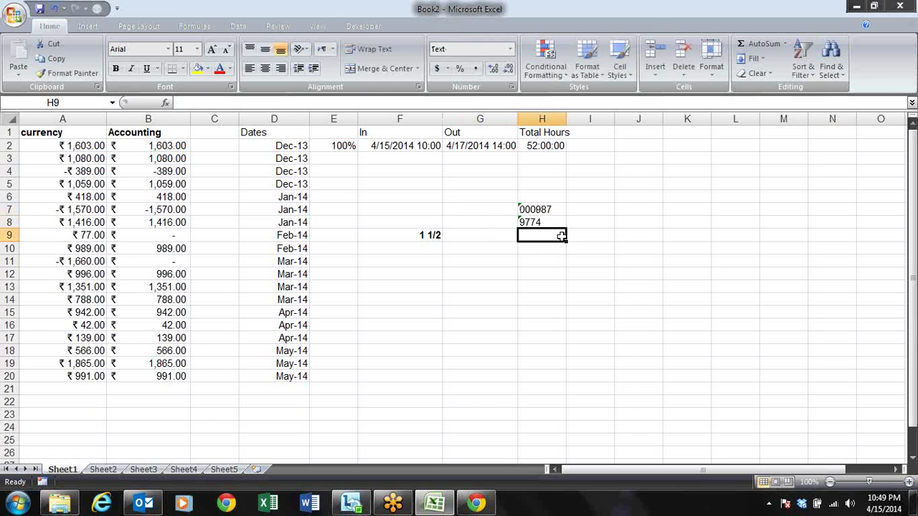
pyautogui.write('009767')
pyautogui.press('Return')
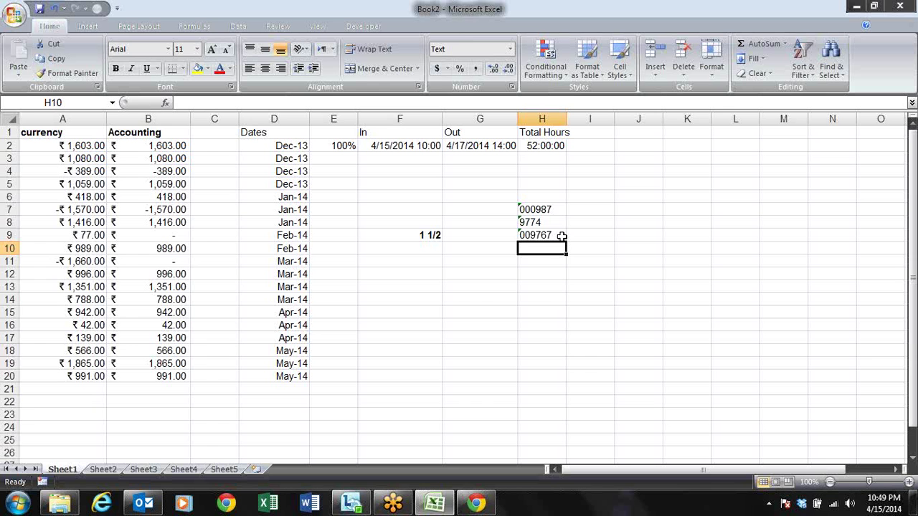
# Enter the formula =SUM(H7:H9) in cell H10 below the text-formatted values.
pyautogui.write('=sum(')
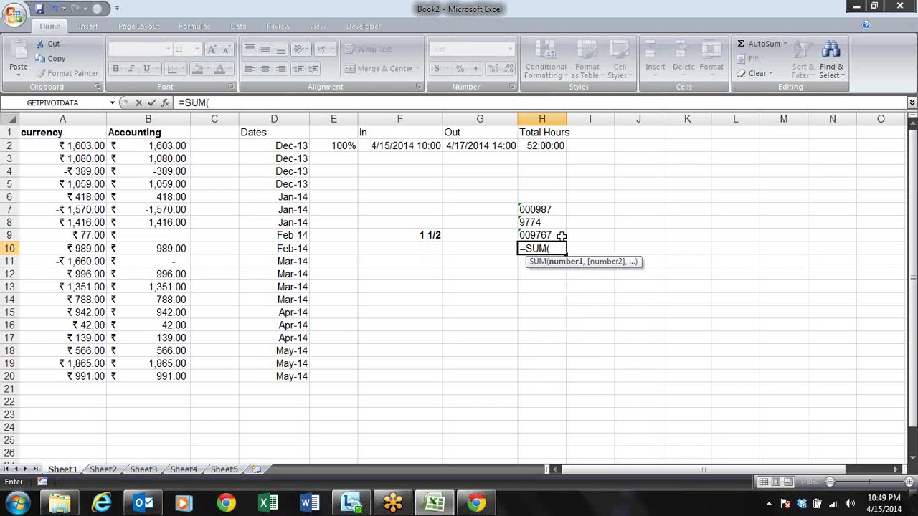
pyautogui.press('Up')
pyautogui.press('Up')
pyautogui.press('Up')
pyautogui.hotkey('shift', 'Down')
pyautogui.hotkey('shift', 'Down')
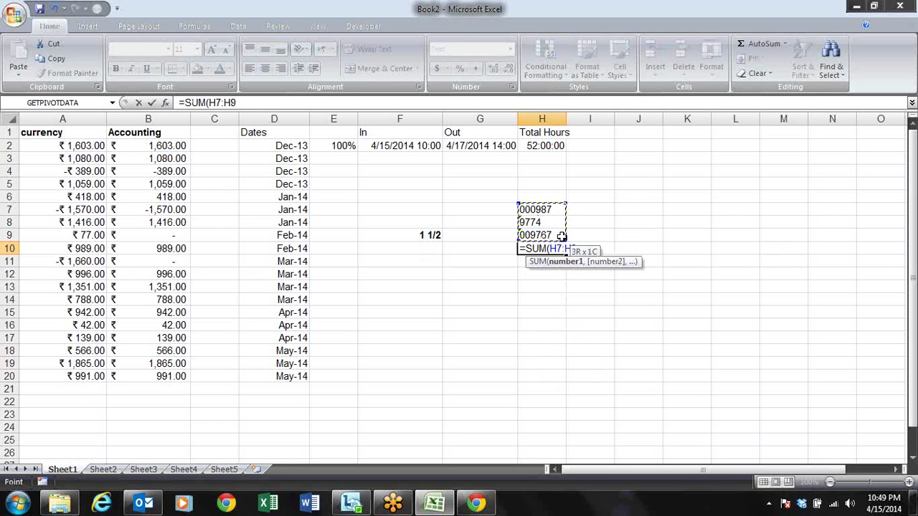
pyautogui.write(')')
pyautogui.press('Return')
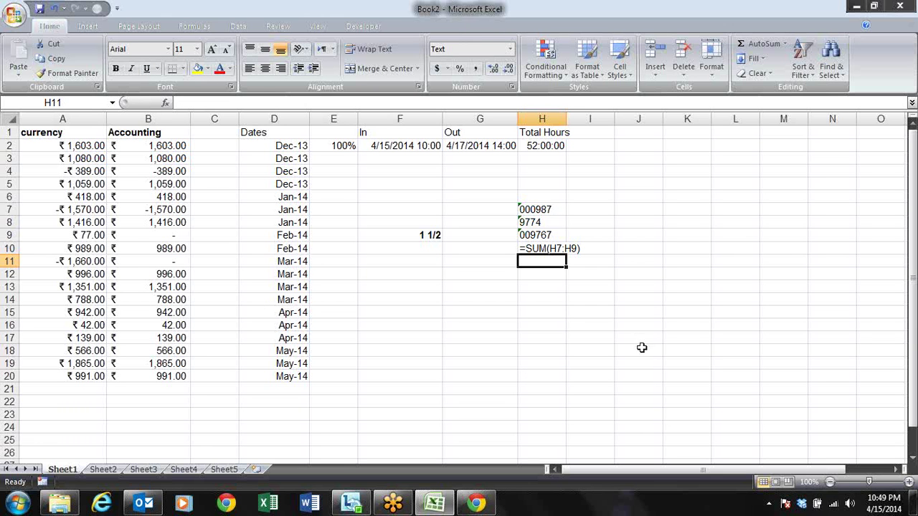
pyautogui.press('Up')
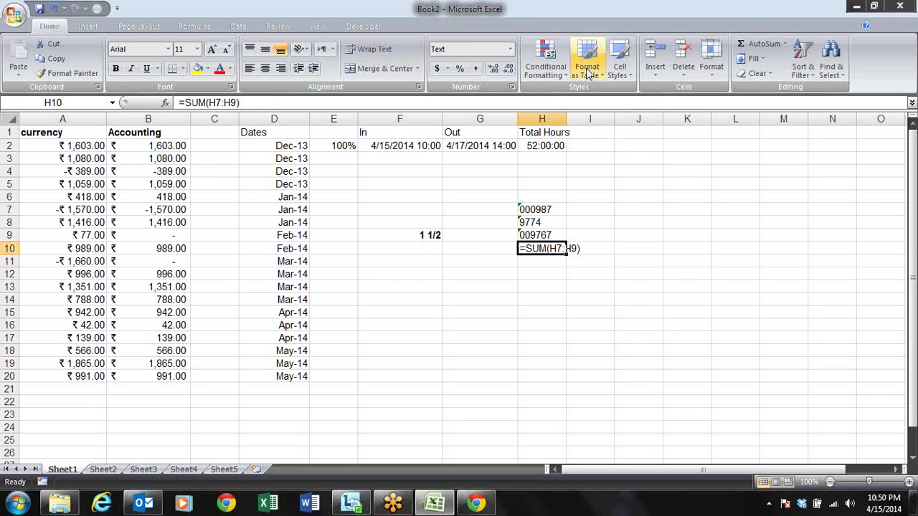
# Apply the General number format to cell H10 and re-enter its existing SUM formula.
pyautogui.click(511, 50)
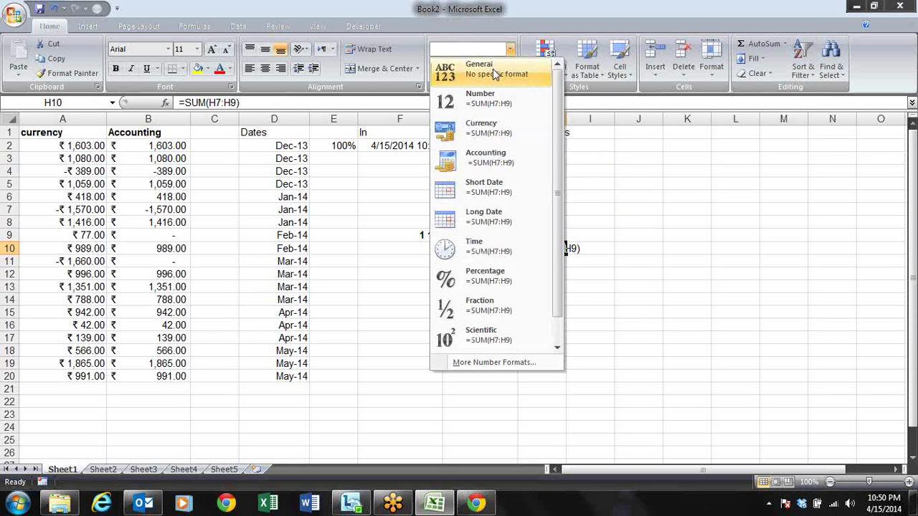
pyautogui.click(494, 73)
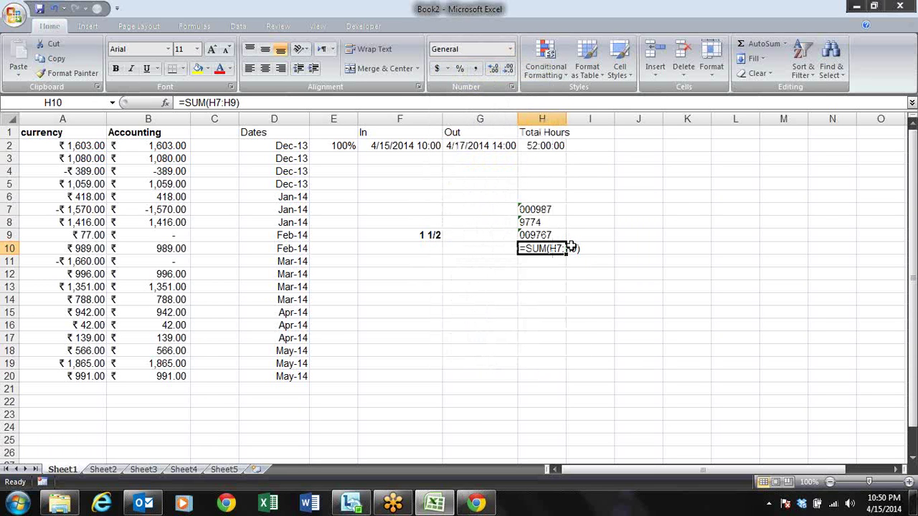
pyautogui.doubleClick(573, 247)
pyautogui.press('Return')
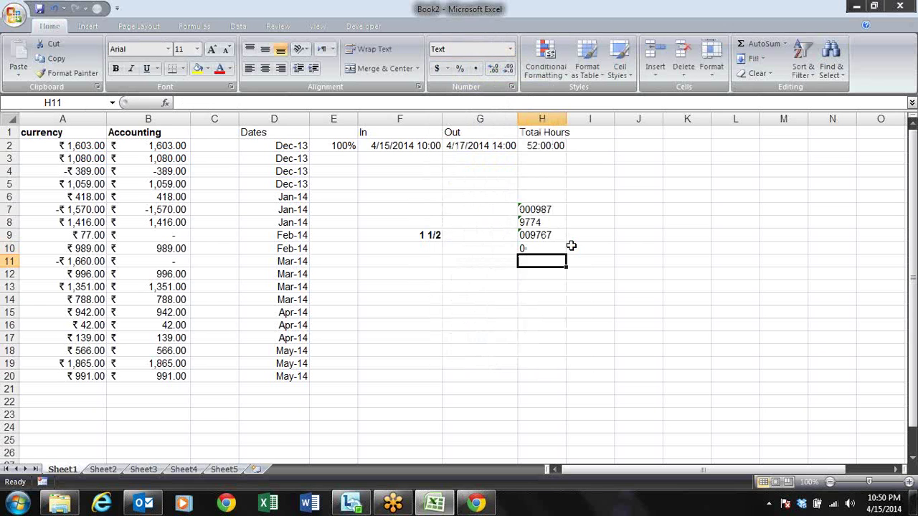
pyautogui.press('Up')
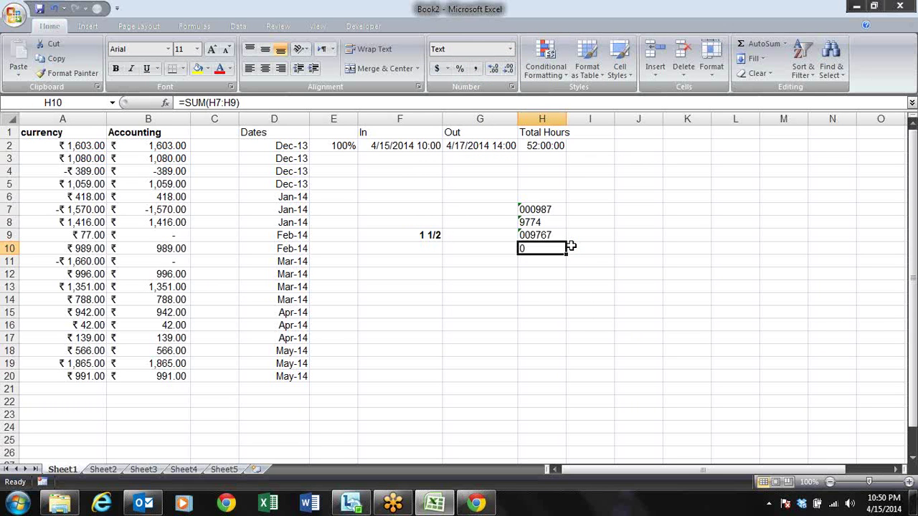
# Clear cell H10 and enter the formula =SUM(H7:H9) in it again.
pyautogui.press('Delete')
pyautogui.write('=SUM()')
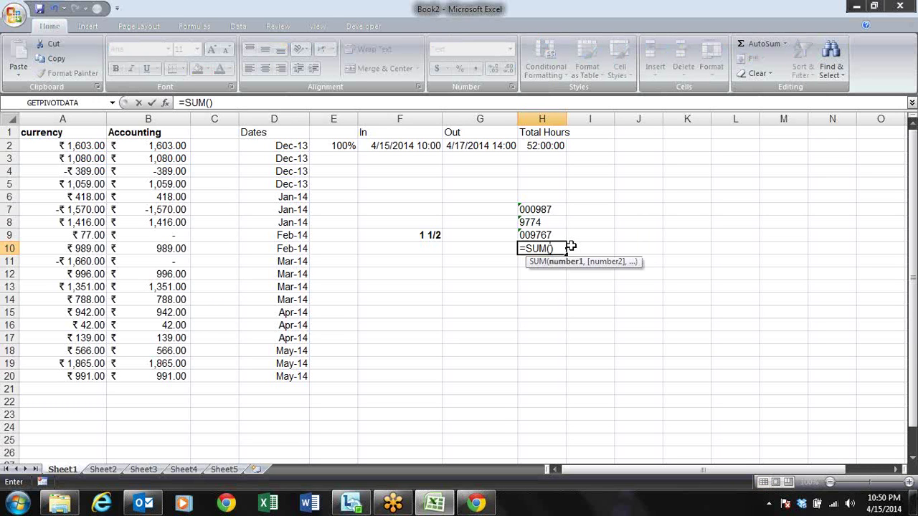
pyautogui.moveTo(541, 235); pyautogui.dragTo(541, 209)
pyautogui.press('Return')
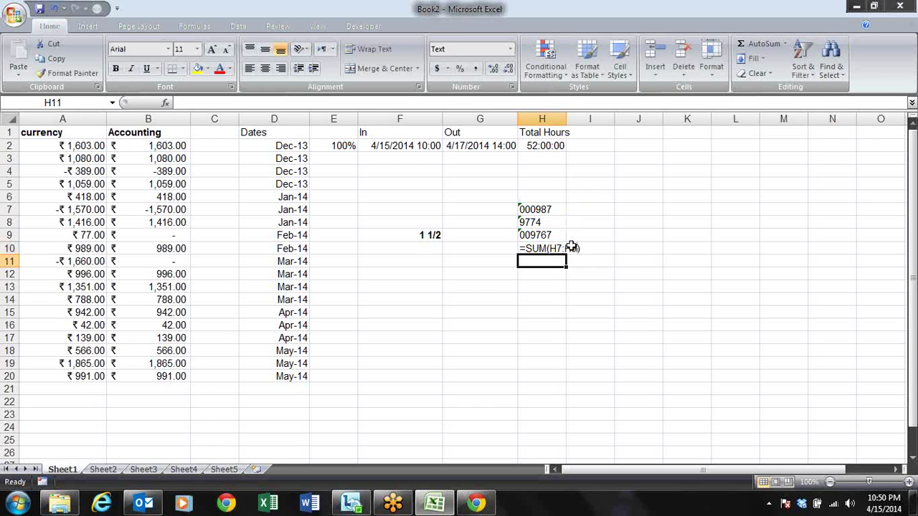
pyautogui.press('Up')
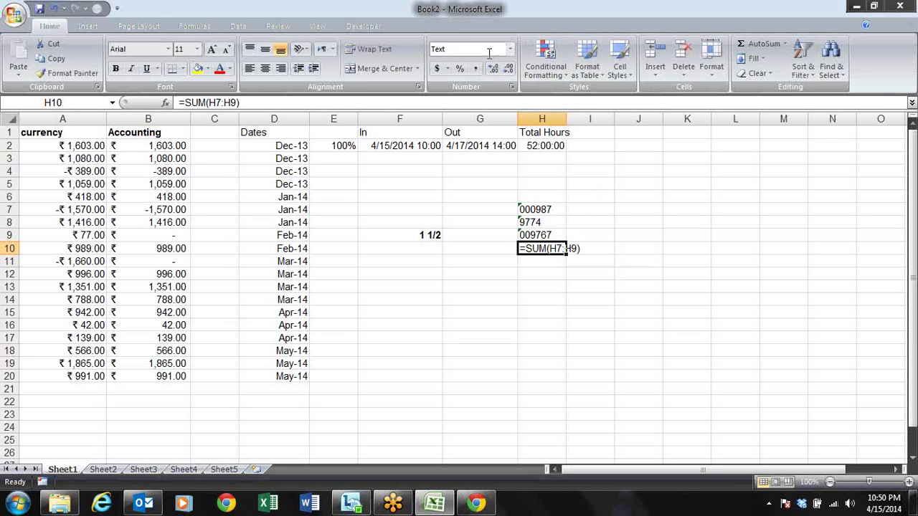
# Set cell H10 to the General category in Format Cells and recalculate its =SUM(H7:H9) formula.
pyautogui.click(511, 87)
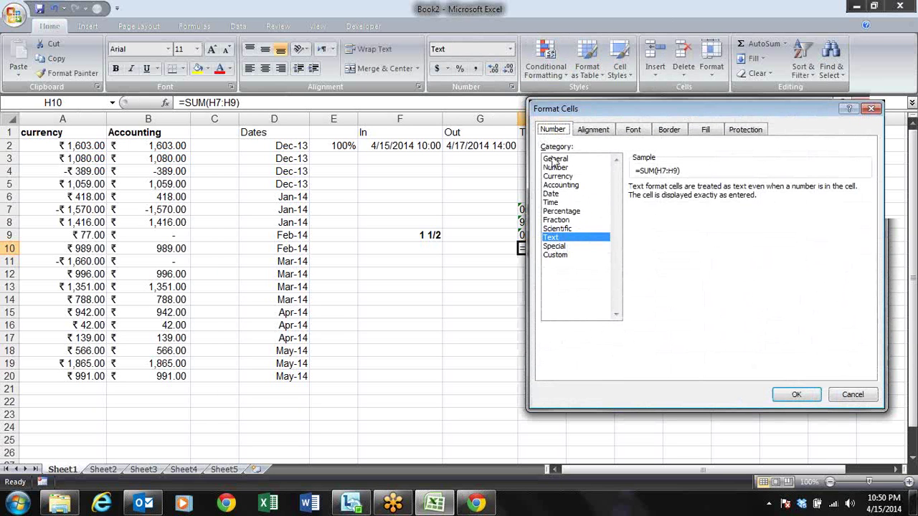
pyautogui.click(554, 159)
pyautogui.click(799, 395)
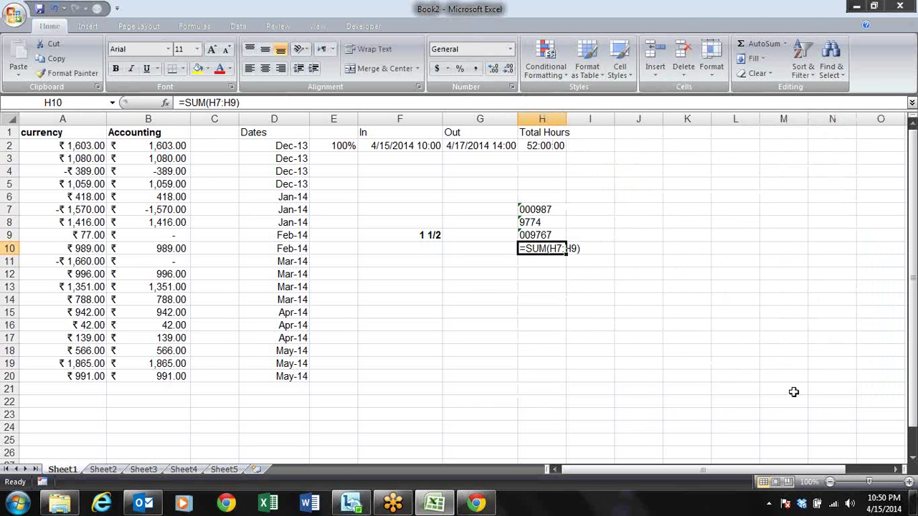
pyautogui.doubleClick(550, 246)
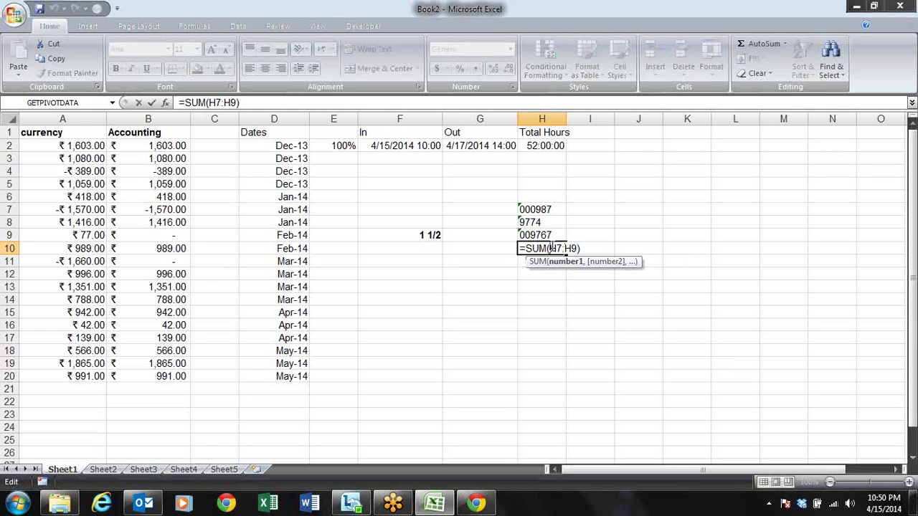
pyautogui.press('Return')
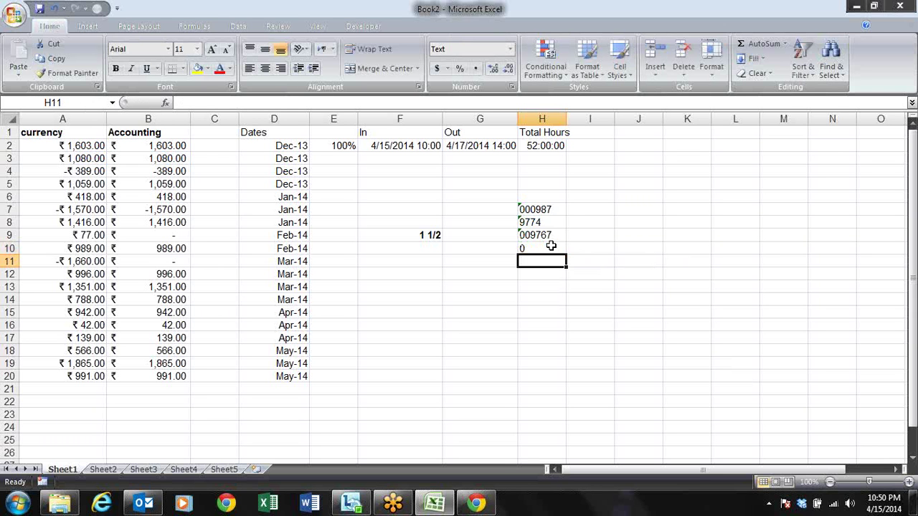
# Delete the SUM formula from cell H10.
pyautogui.click(550, 247)
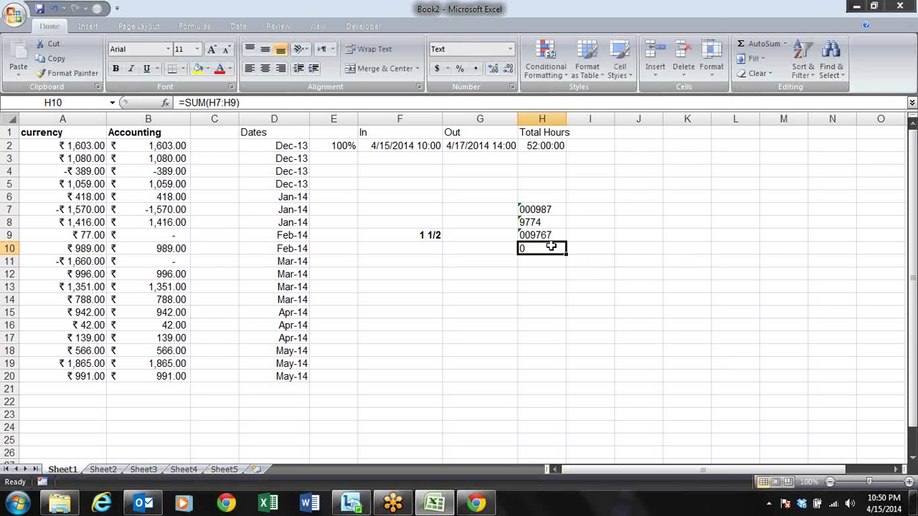
pyautogui.press('Delete')
pyautogui.press('Return')
# Examine the Special and Custom number format categories for the empty cell G10, without applying any format.
pyautogui.click(551, 247)
pyautogui.press('Left')
pyautogui.press('Left')
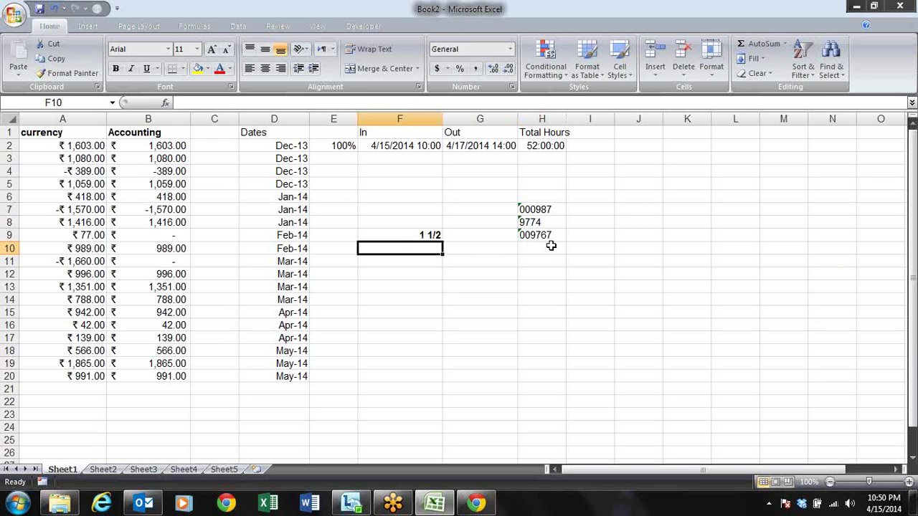
pyautogui.press('Right')
pyautogui.press('Right')
pyautogui.press('Left')
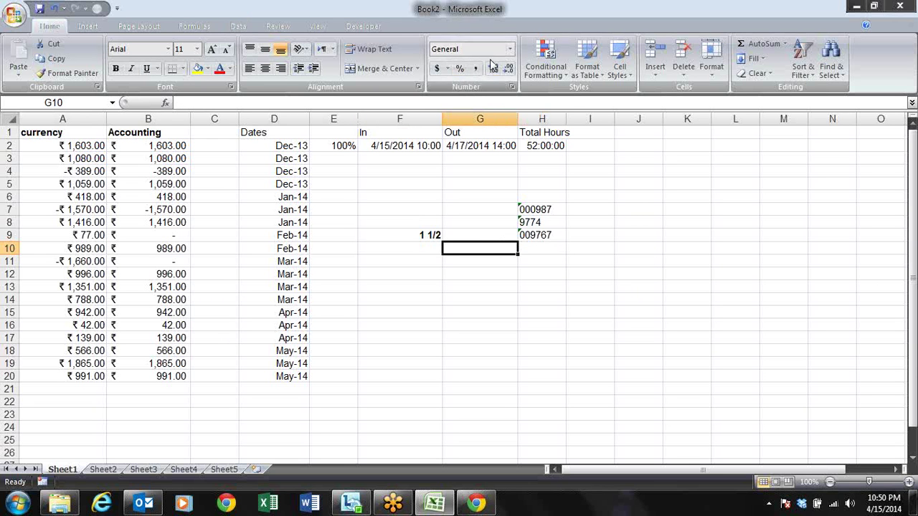
pyautogui.click(511, 87)
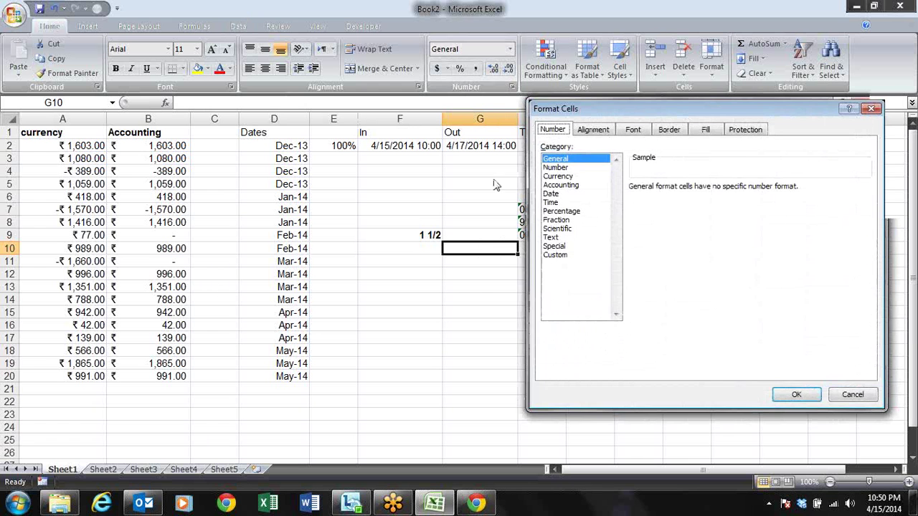
pyautogui.click(566, 248)
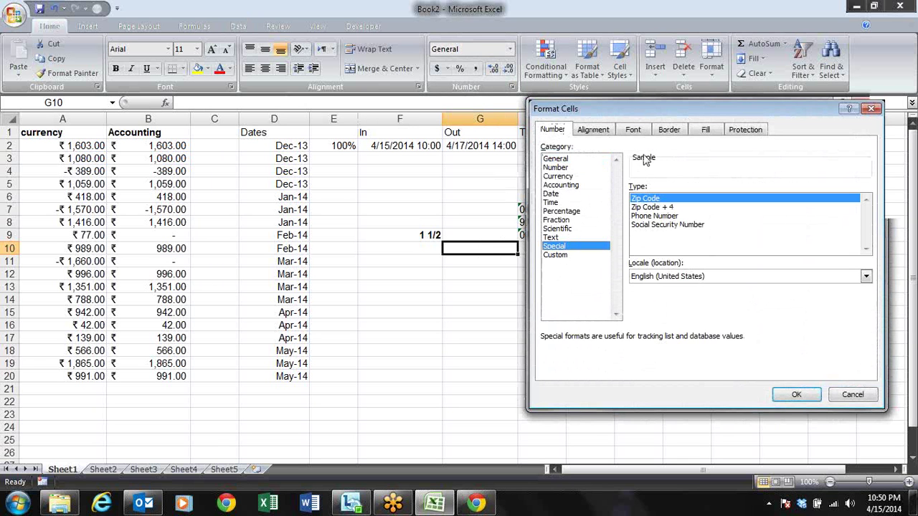
pyautogui.moveTo(638, 112); pyautogui.dragTo(285, 69)
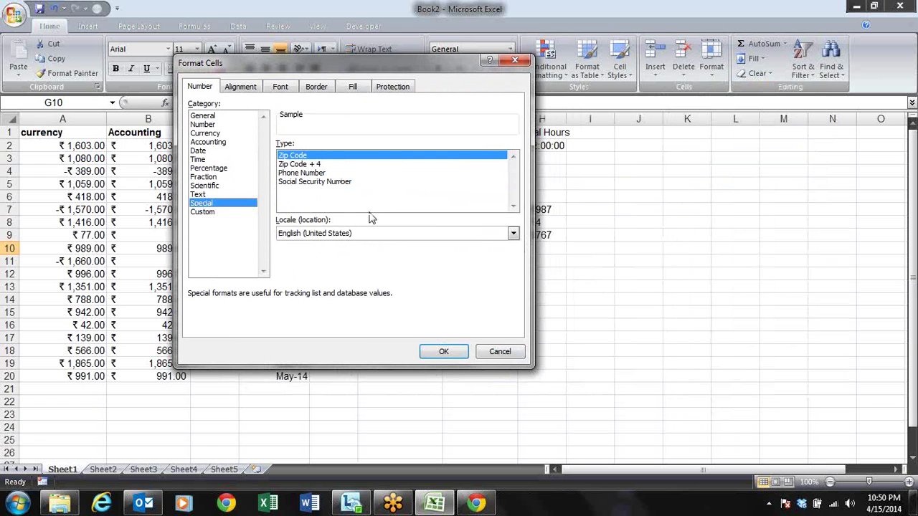
pyautogui.click(220, 215)
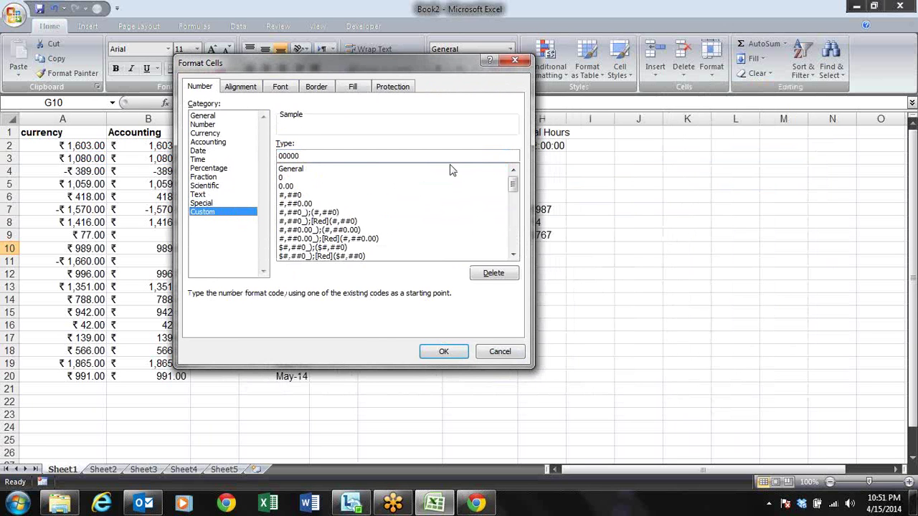
pyautogui.click(515, 60)
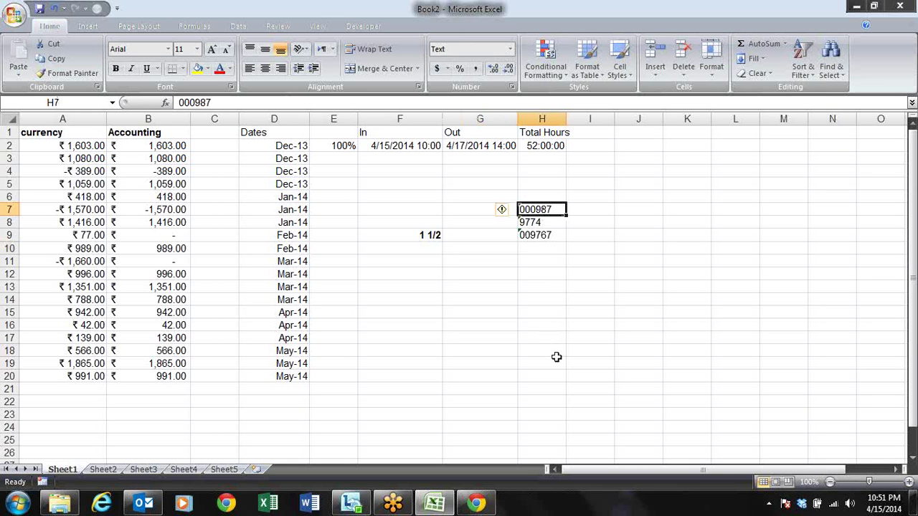
# Convert the numbers stored as text in cells H7:H9 to real numbers.
pyautogui.hotkey('shift', 'Down')
pyautogui.hotkey('shift', 'Down')
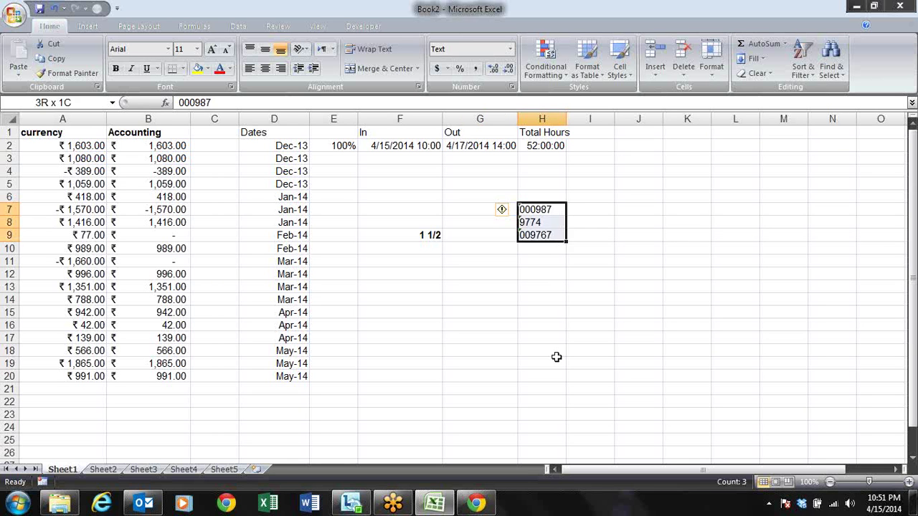
pyautogui.click(512, 211)
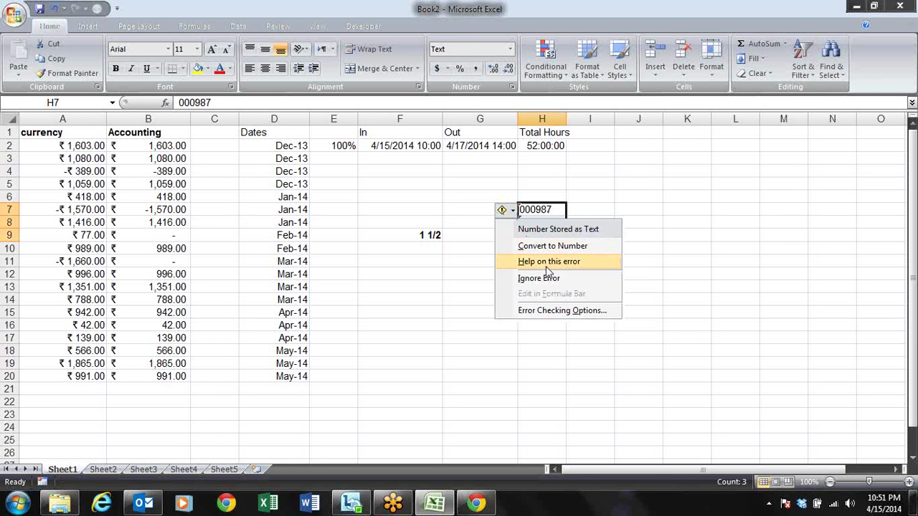
pyautogui.click(558, 247)
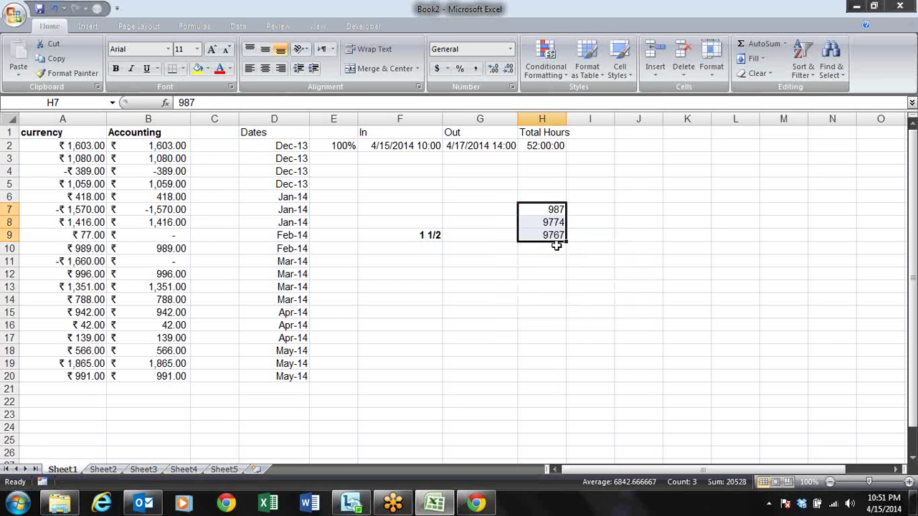
pyautogui.press('Down')
pyautogui.press('Down')
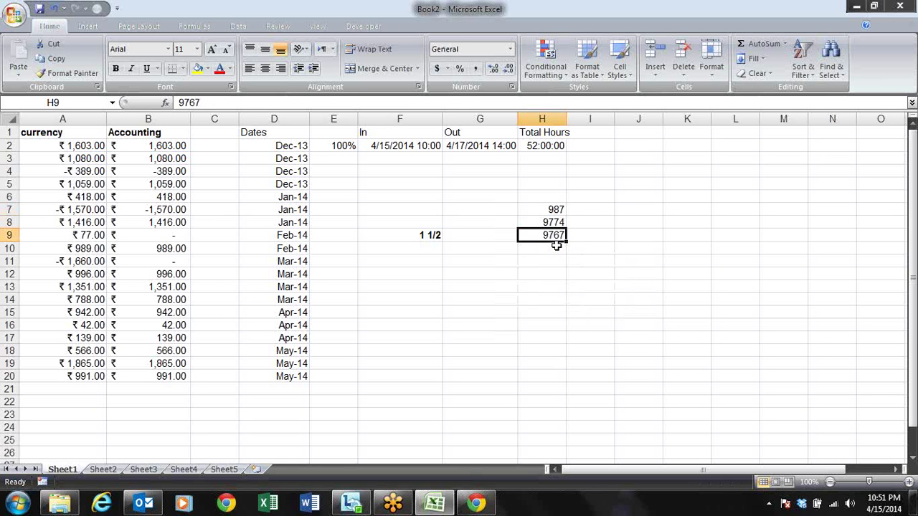
# Preview the Number, Currency, Accounting, Date, Time, Percentage and Fraction format categories for the values in H7:H9.
pyautogui.press('Up')
pyautogui.press('Up')
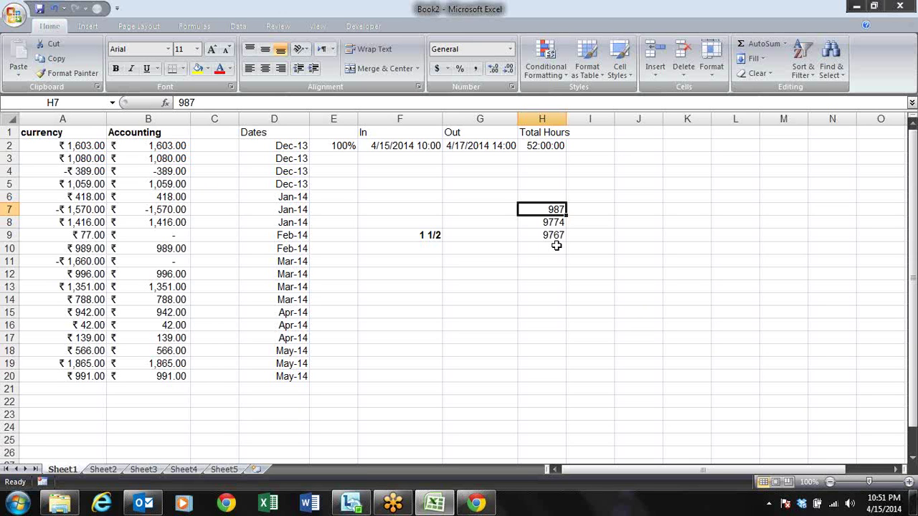
pyautogui.hotkey('shift', 'Down')
pyautogui.hotkey('shift', 'Down')
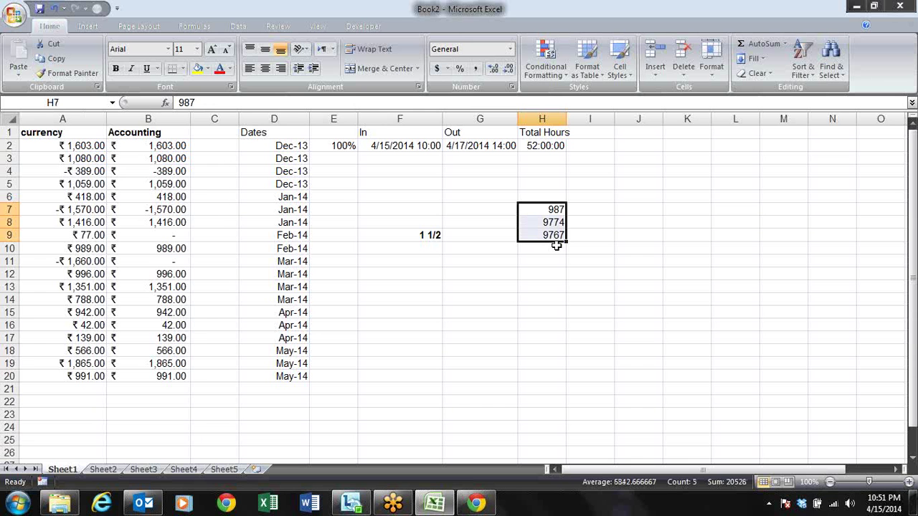
pyautogui.click(511, 87)
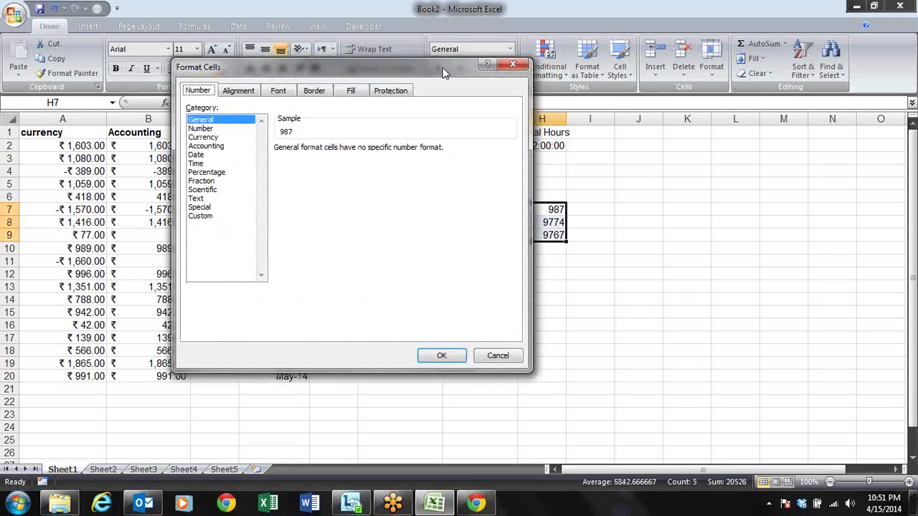
pyautogui.moveTo(432, 173); pyautogui.dragTo(383, 97)
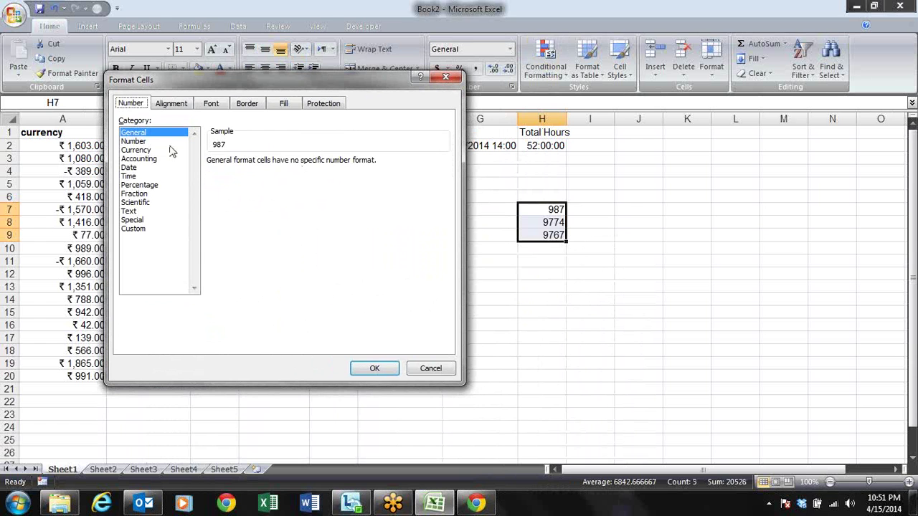
pyautogui.click(143, 141)
pyautogui.click(143, 150)
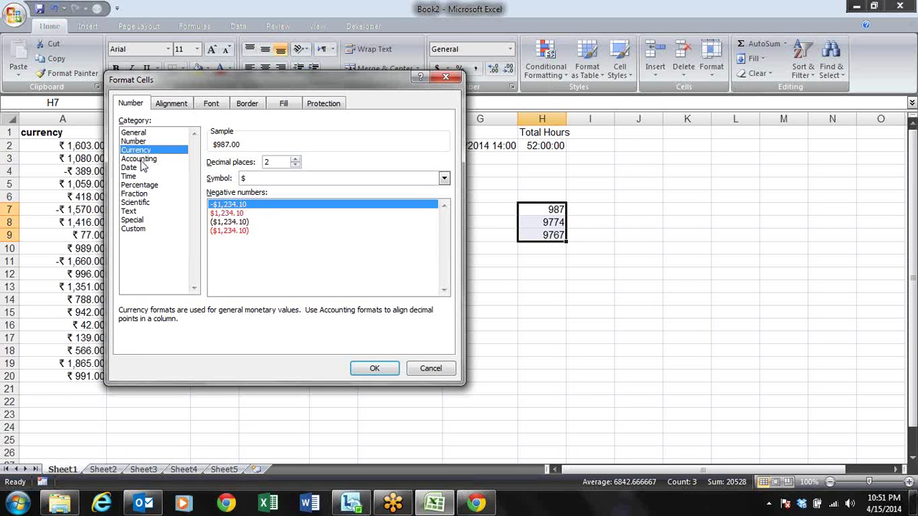
pyautogui.click(144, 158)
pyautogui.click(139, 168)
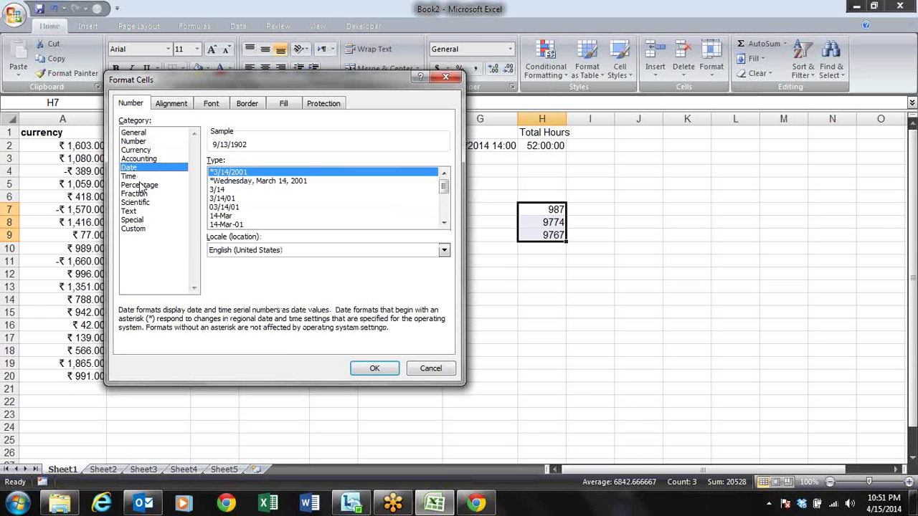
pyautogui.click(135, 177)
pyautogui.click(141, 185)
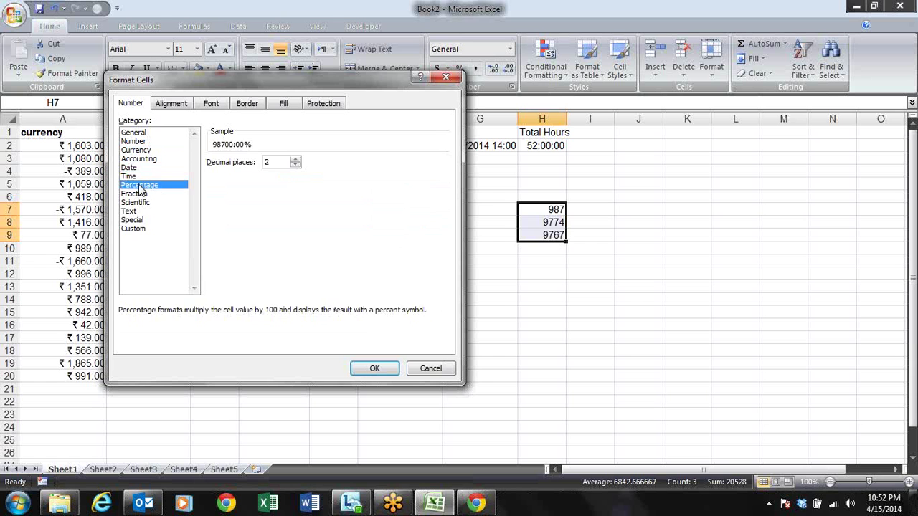
pyautogui.click(137, 194)
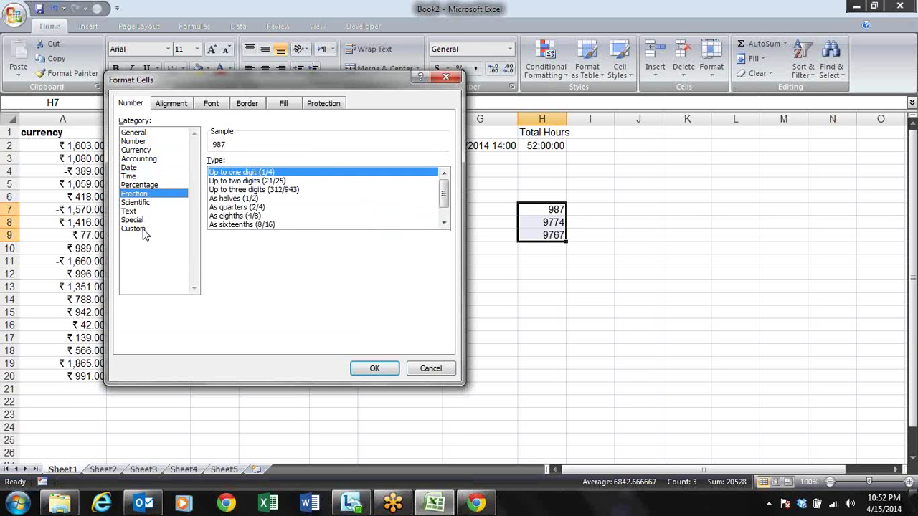
# Apply the custom number format 000000 to cells H7:H9.
pyautogui.click(141, 228)
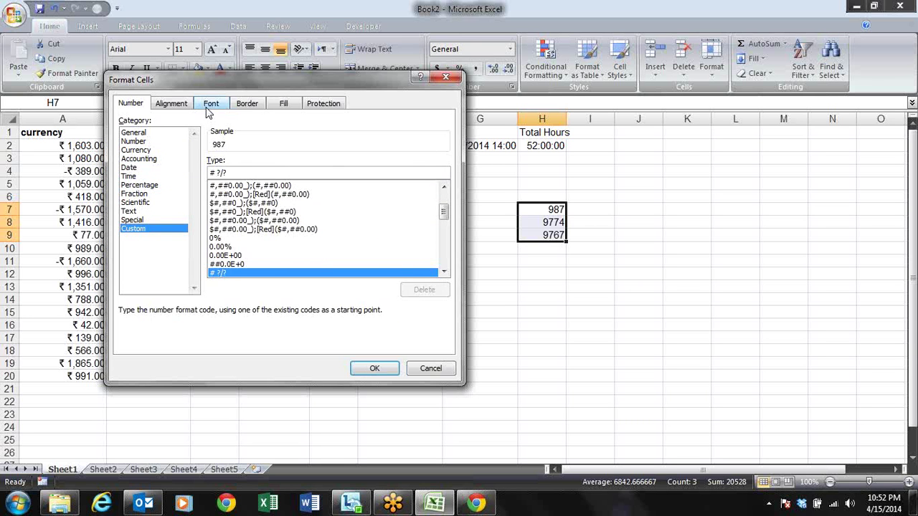
pyautogui.moveTo(252, 172); pyautogui.dragTo(131, 176)
pyautogui.write('0')
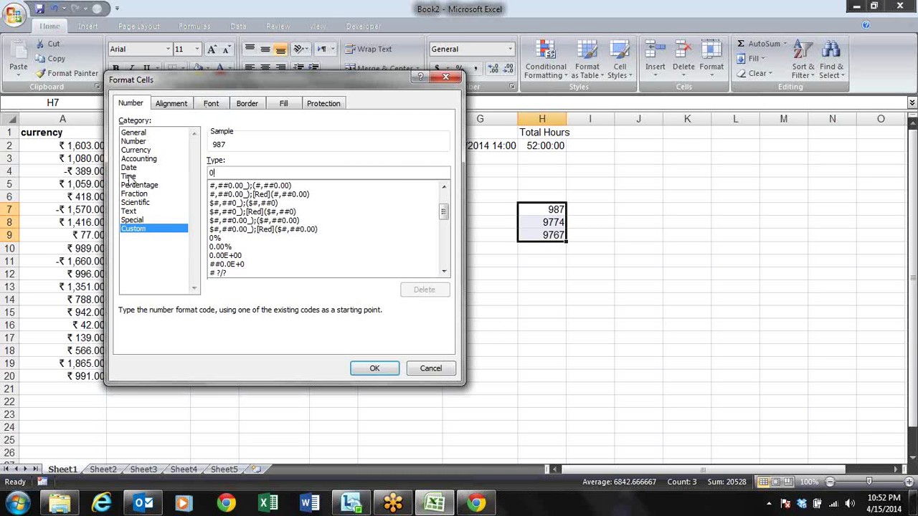
pyautogui.write('000')
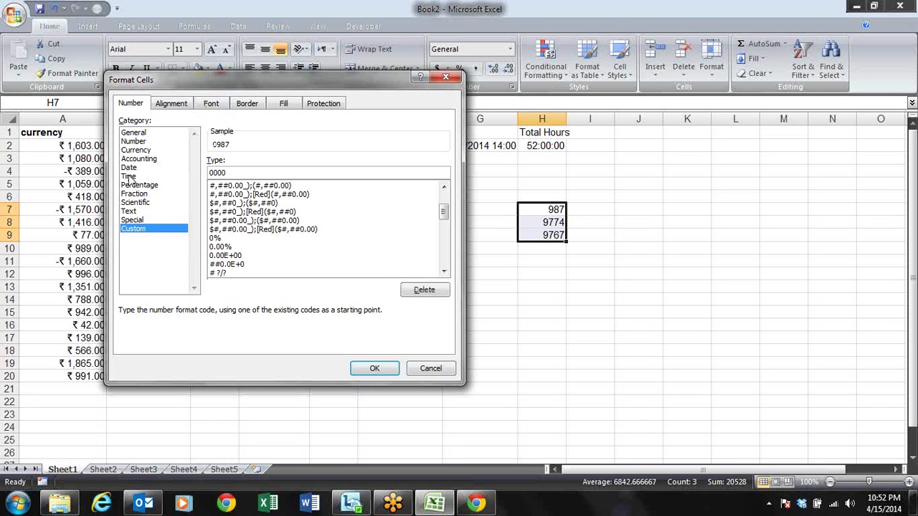
pyautogui.write('00')
pyautogui.press('Return')
pyautogui.press('Return')
pyautogui.press('Down')
pyautogui.press('Down')
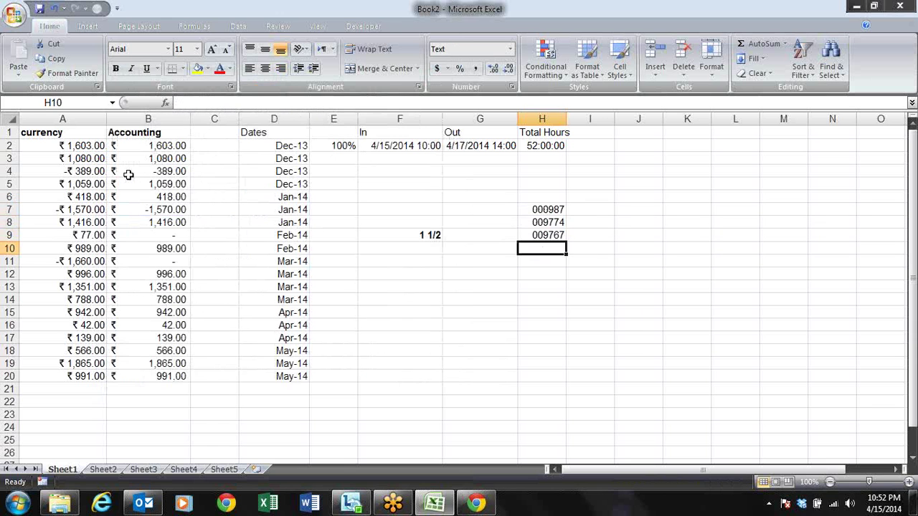
# Replace the value in cell H8 with 123, leaving its leading-zero format in place.
pyautogui.press('Up')
pyautogui.press('Up')
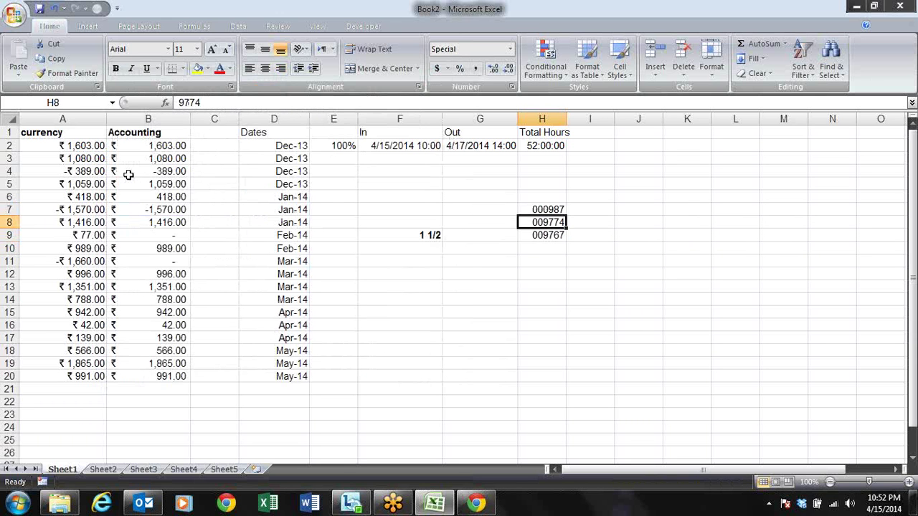
pyautogui.write('123')
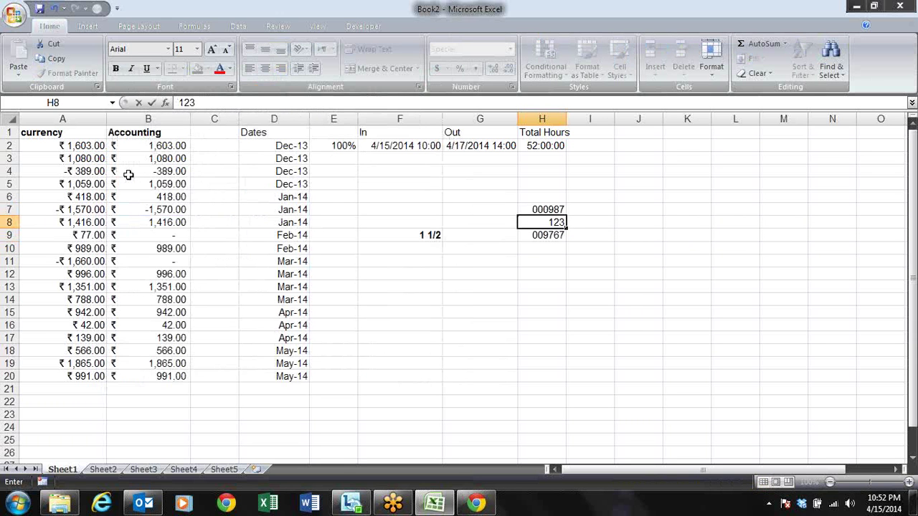
pyautogui.press('Return')
pyautogui.press('Up')
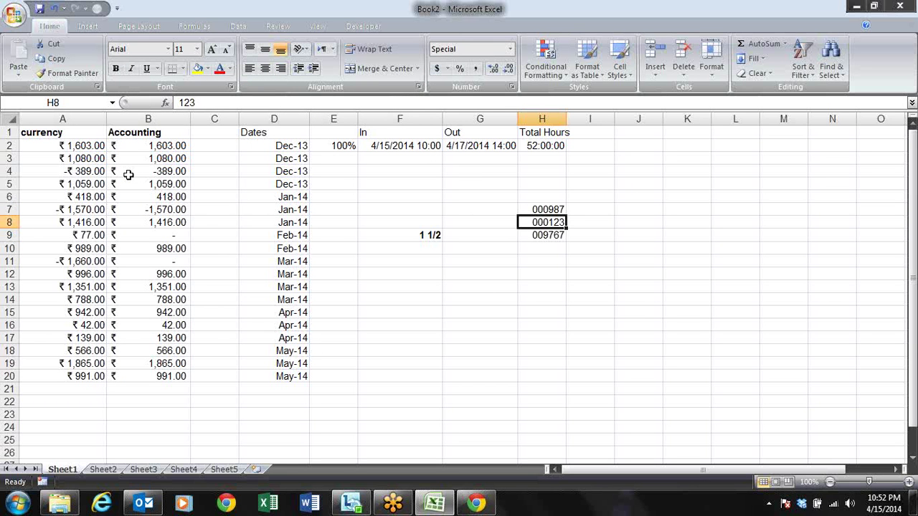
# Total the leading-zero numbers in H7:H9 with a SUM formula in H10 and make the total bold.
pyautogui.press('Down')
pyautogui.press('Down')
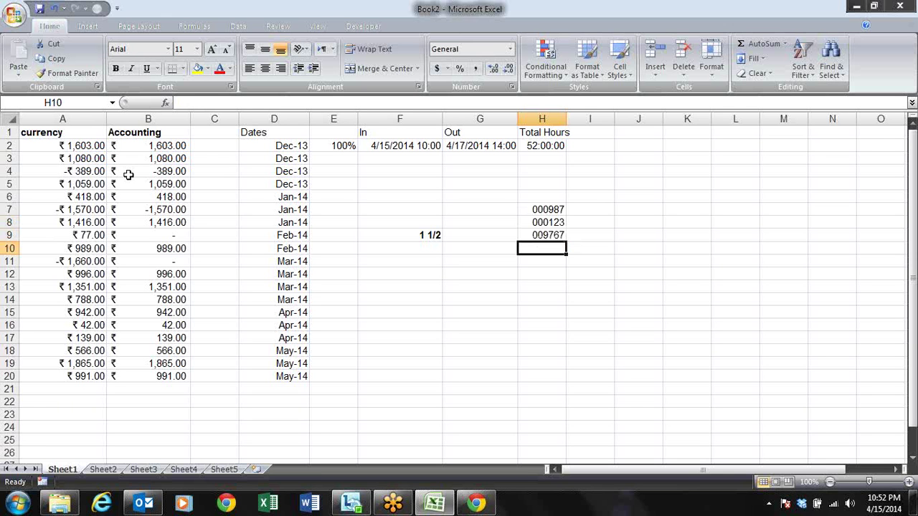
pyautogui.press('Up')
pyautogui.press('Up')
pyautogui.press('Up')
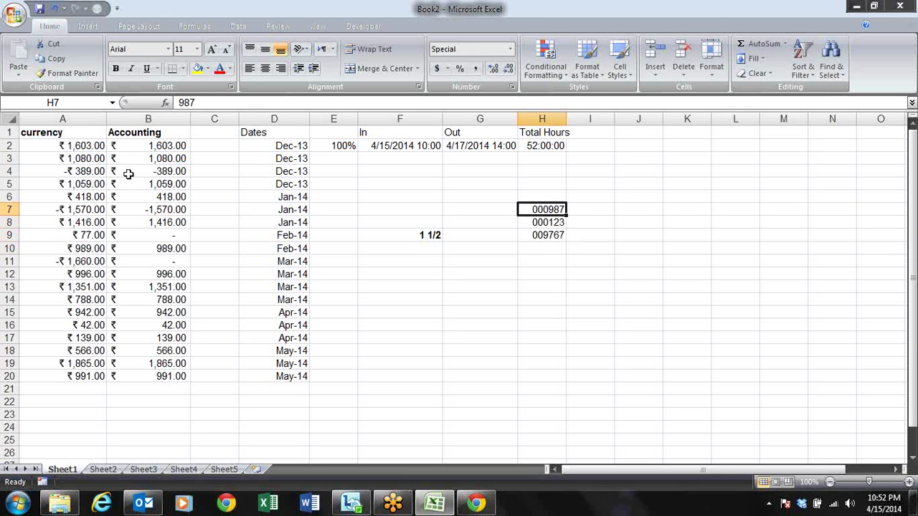
pyautogui.press('Down')
pyautogui.press('Down')
pyautogui.press('Down')
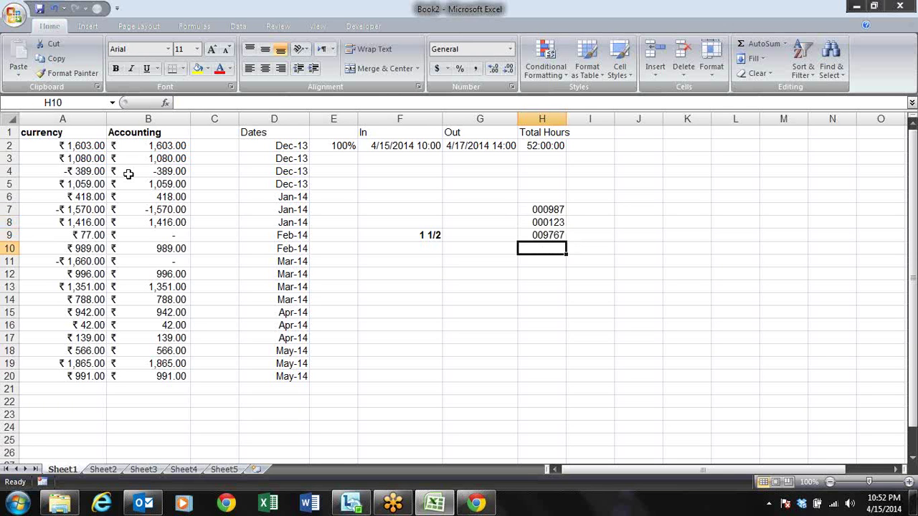
pyautogui.hotkey('alt', '=')
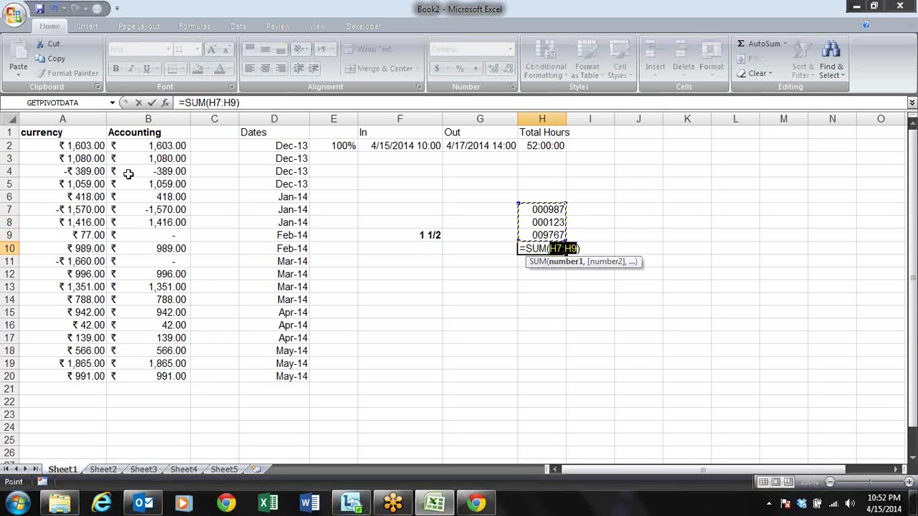
pyautogui.press('Return')
pyautogui.press('Up')
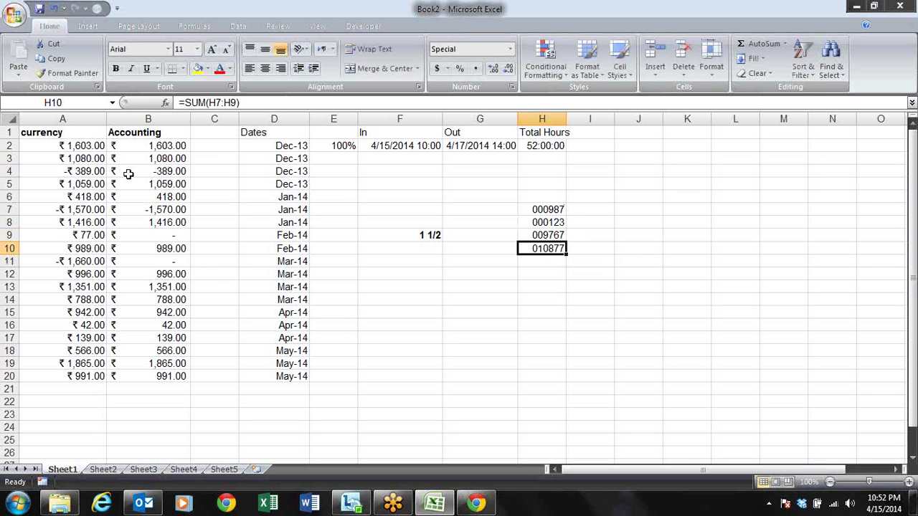
pyautogui.hotkey('ctrl', 'b')
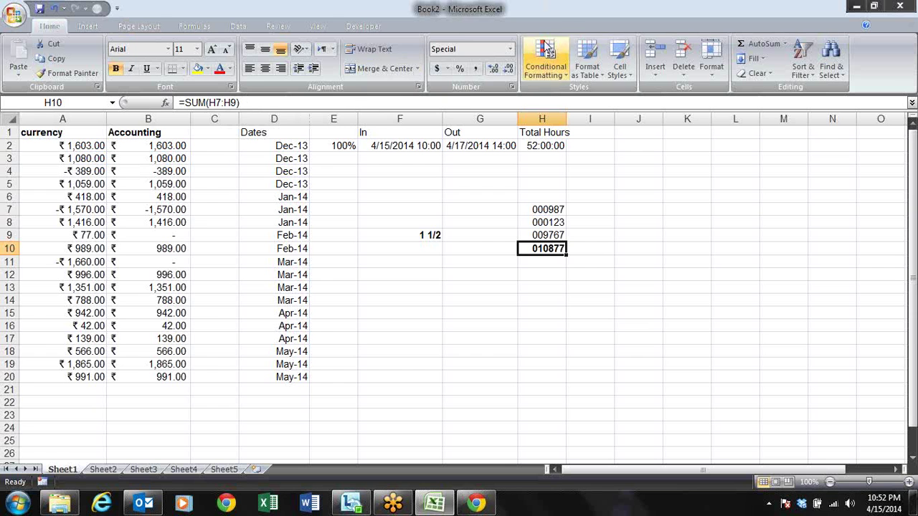
# Review the Special format's locale choices and the Custom 000000 format code for the total in H10.
pyautogui.click(511, 88)
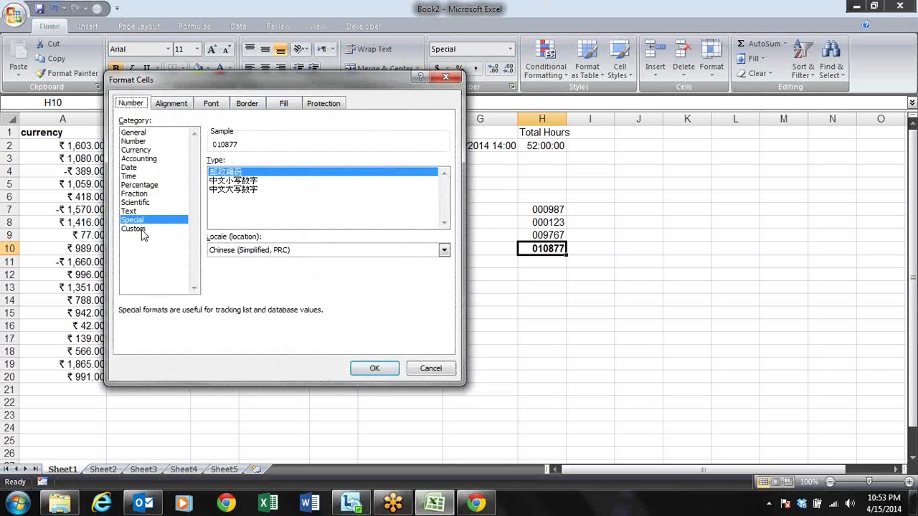
pyautogui.click(260, 256)
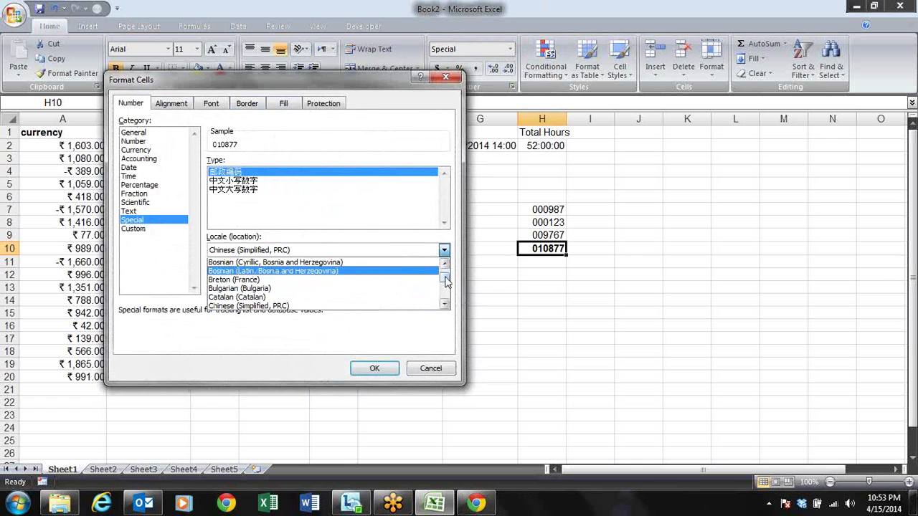
pyautogui.moveTo(444, 283); pyautogui.dragTo(445, 267)
pyautogui.click(382, 254)
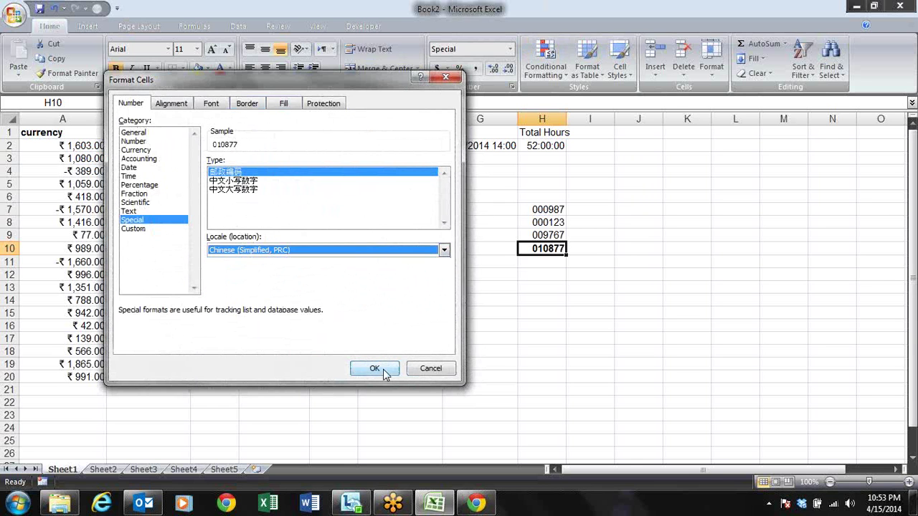
pyautogui.click(154, 230)
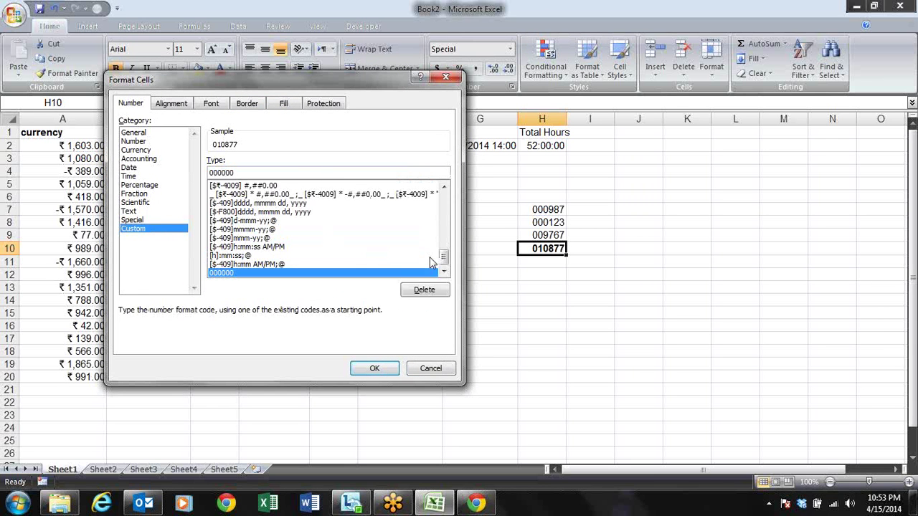
pyautogui.moveTo(444, 257)
pyautogui.mouseDown()
pyautogui.moveTo(445, 191)
pyautogui.moveTo(445, 264)
pyautogui.mouseUp()
pyautogui.click(374, 370)
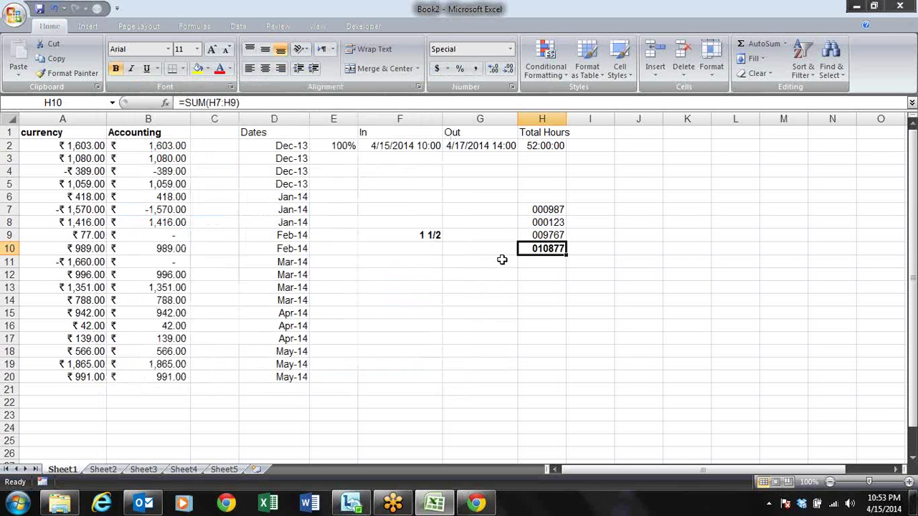